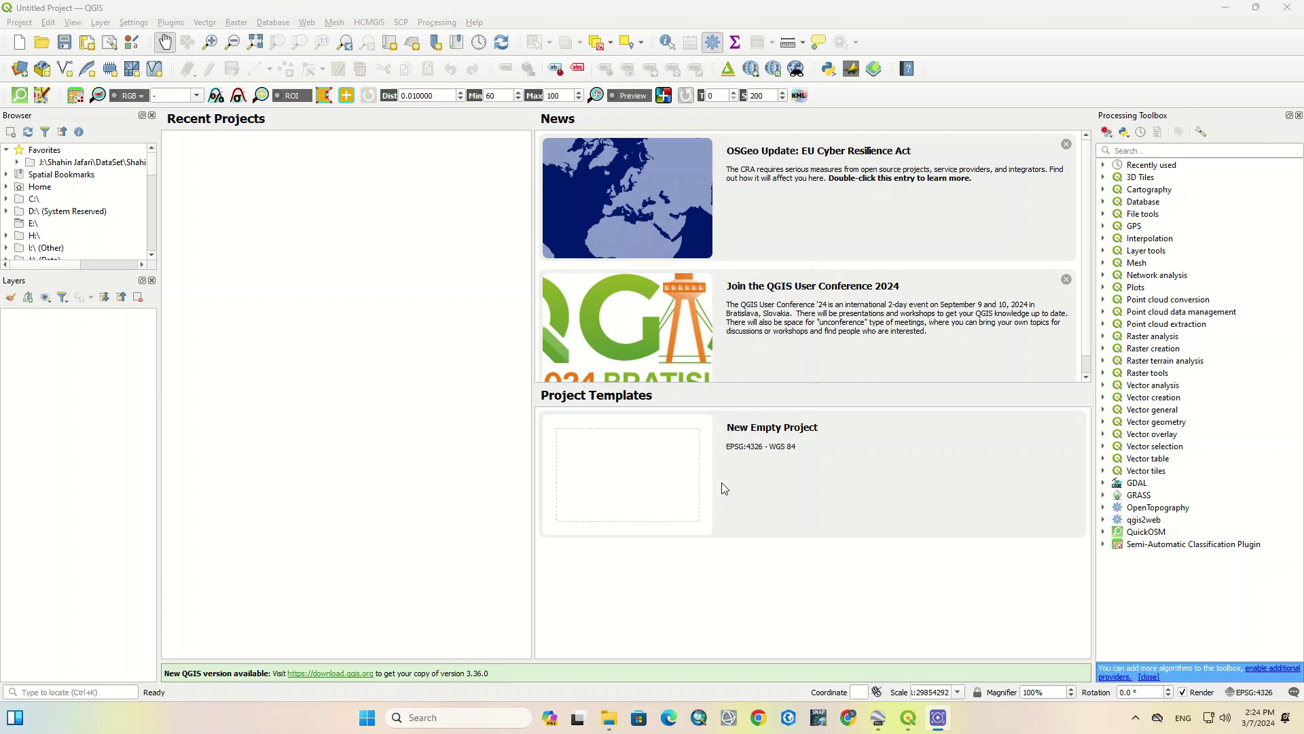
Open the plugin manager and search all plugins for "tile+"
left_click(178, 24)
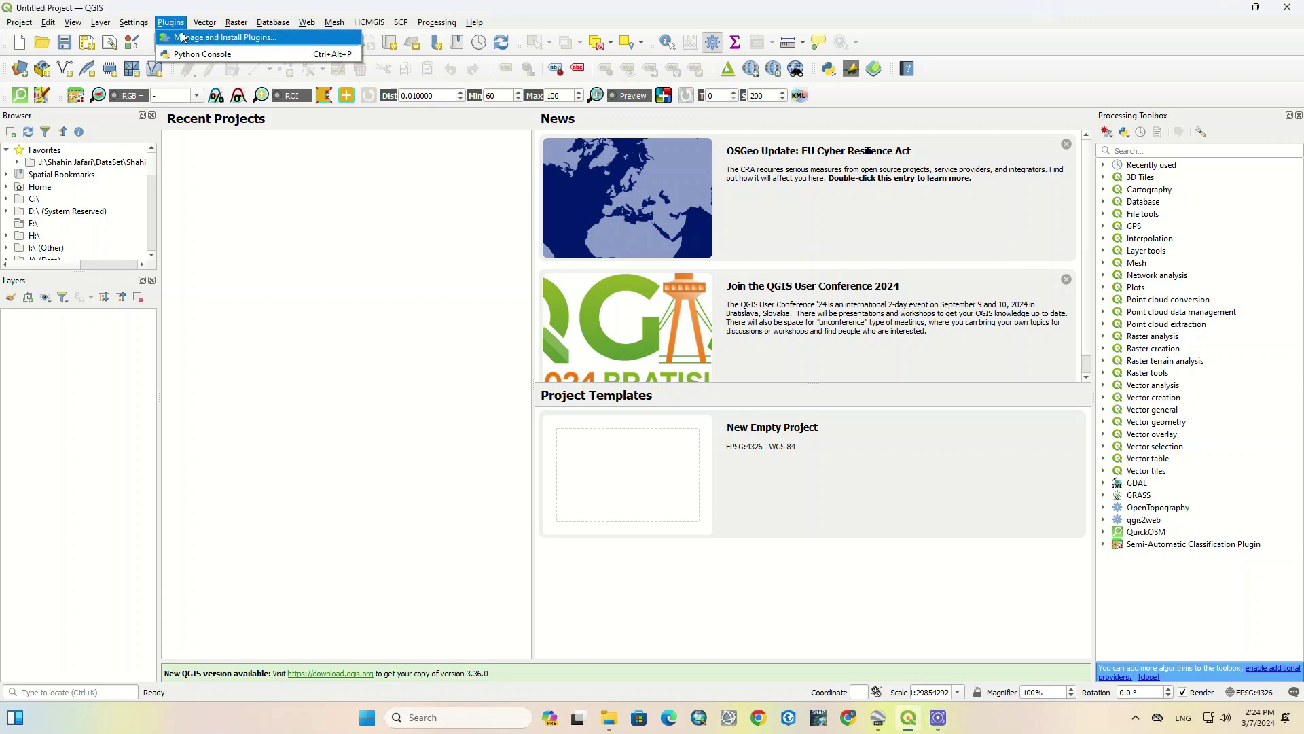
left_click(257, 38)
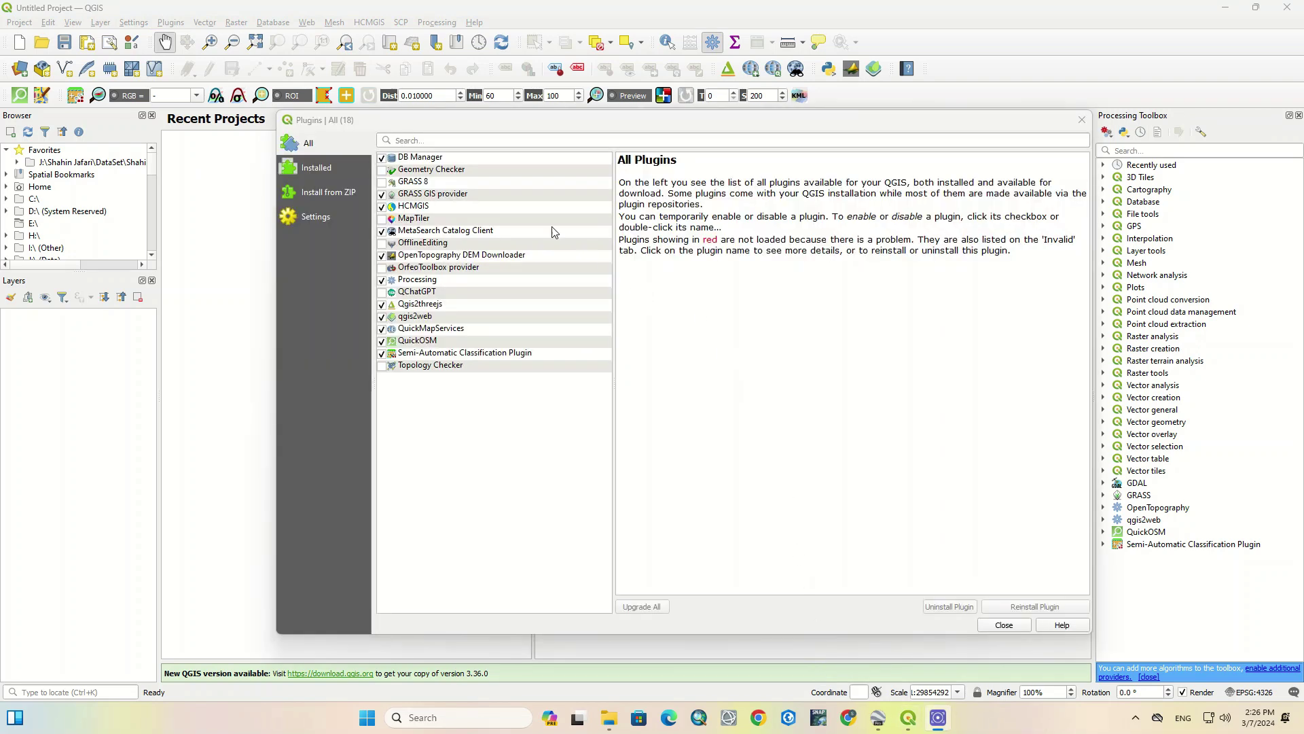
left_click(493, 141)
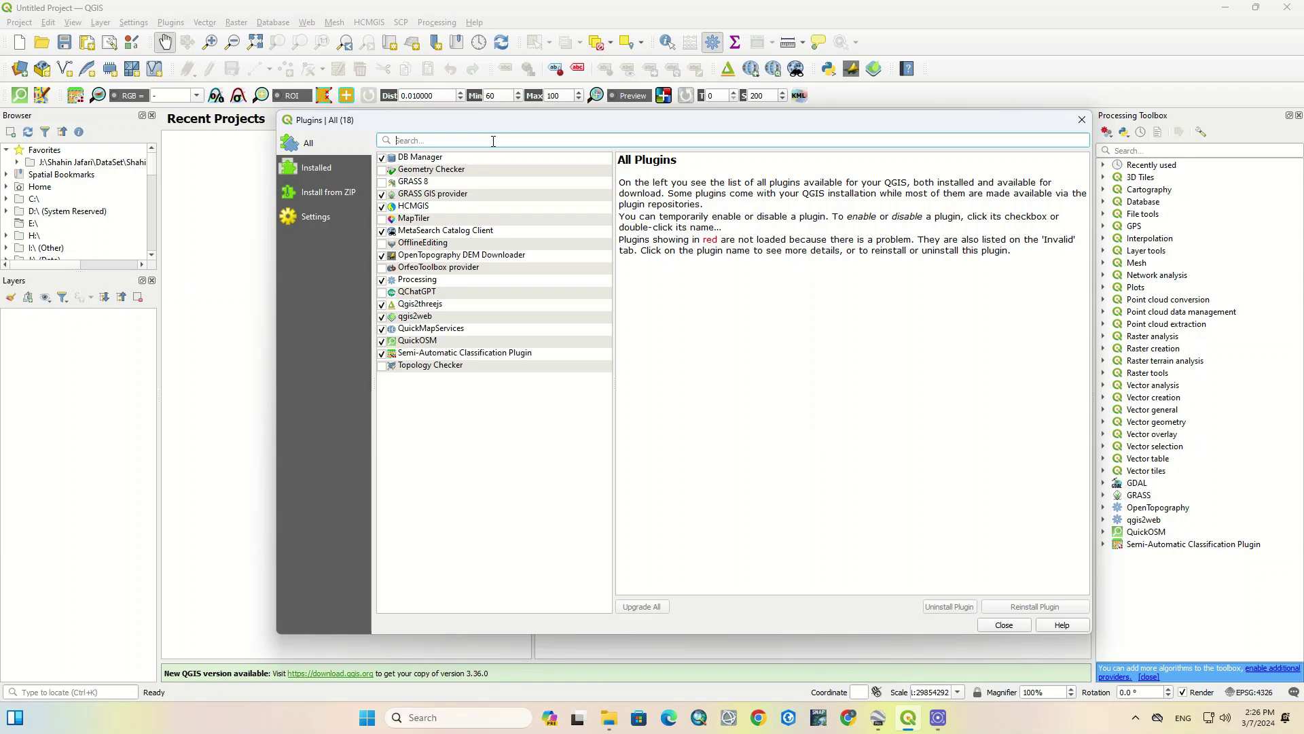
type("tile+")
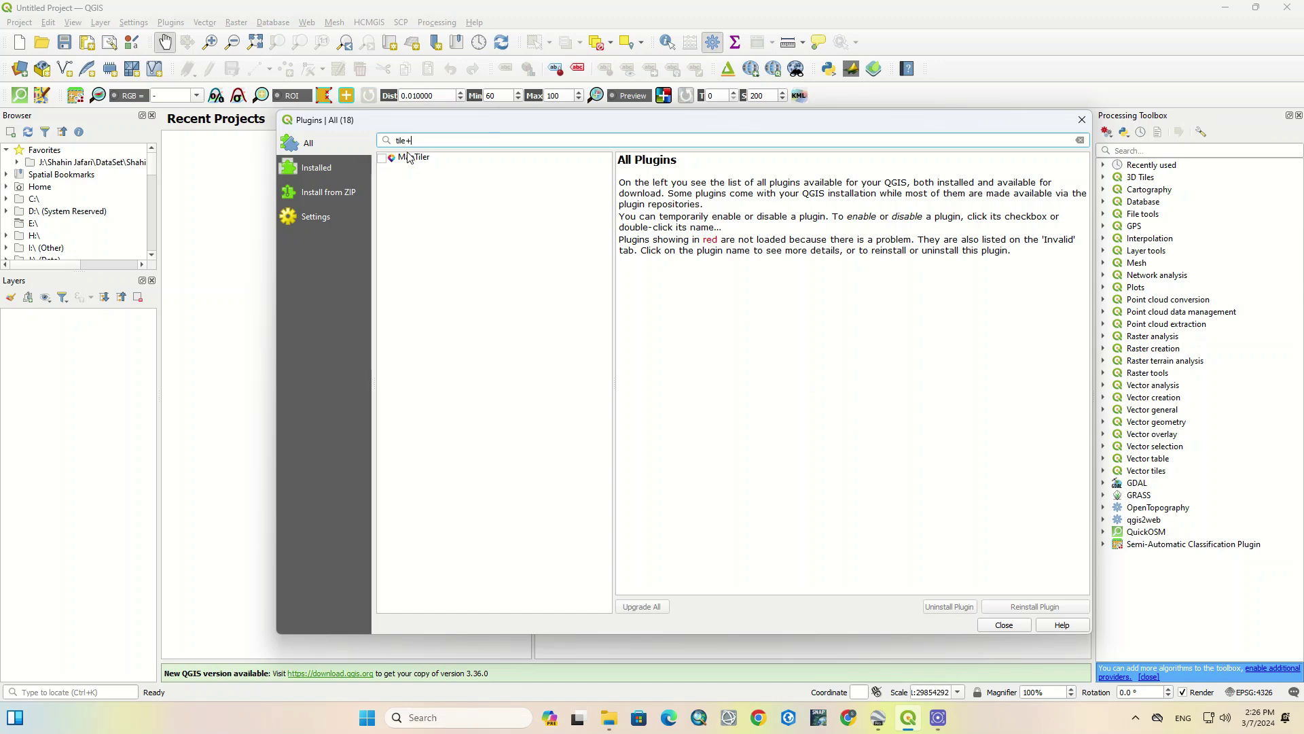
Install the plugin from the tile_plus.zip package in the Downloads folder
left_click(329, 174)
left_click(333, 196)
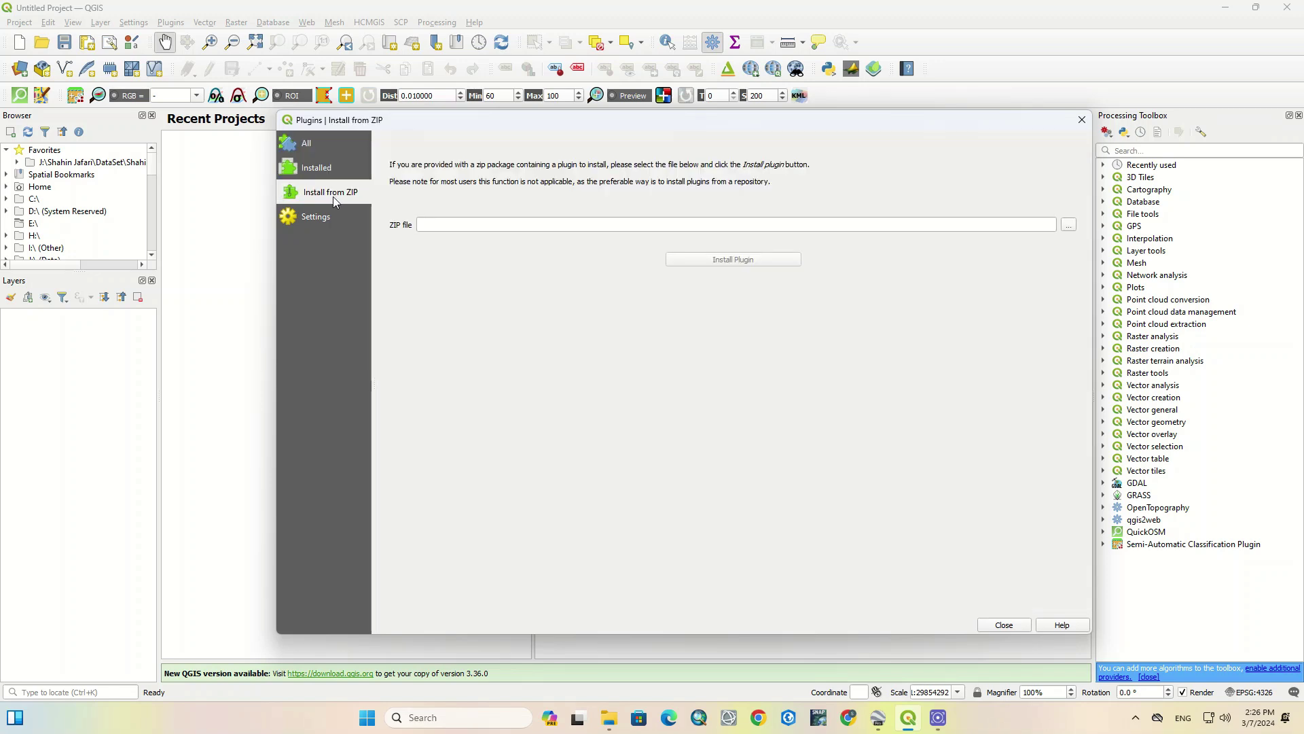
left_click(1068, 226)
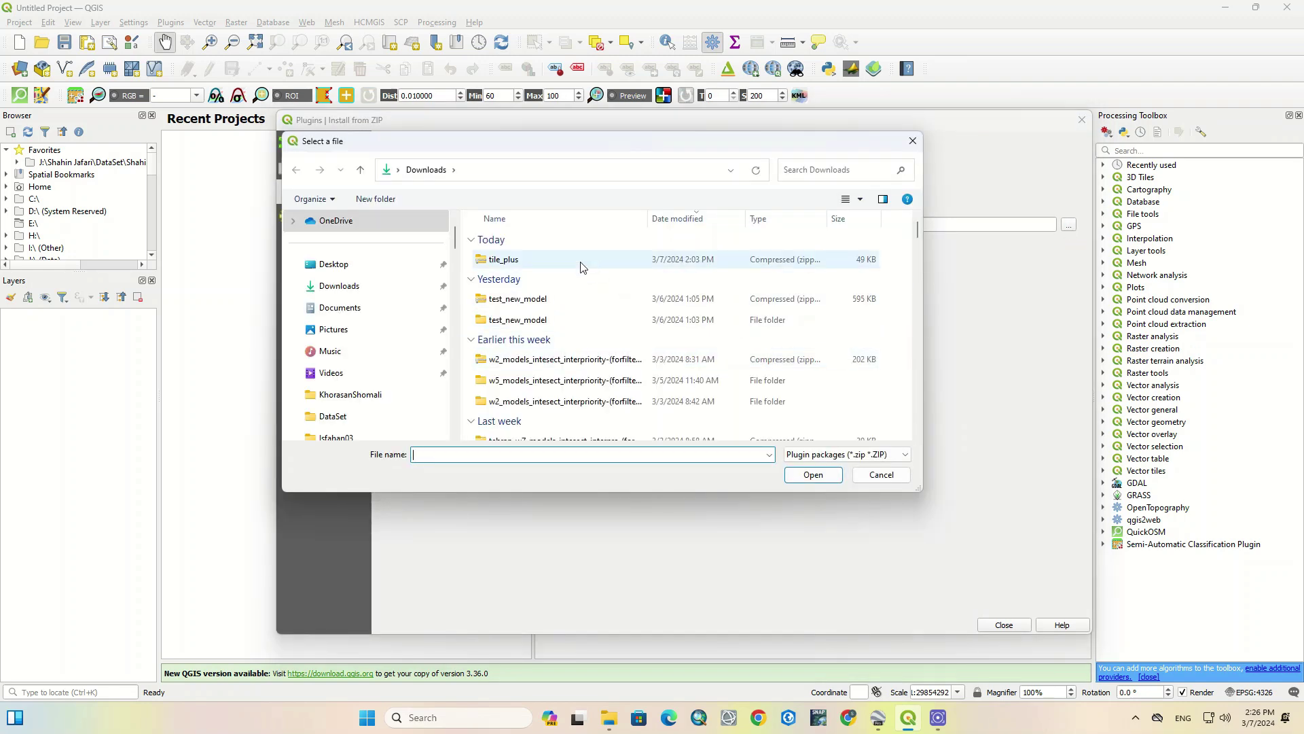
left_click(613, 258)
double_click(614, 258)
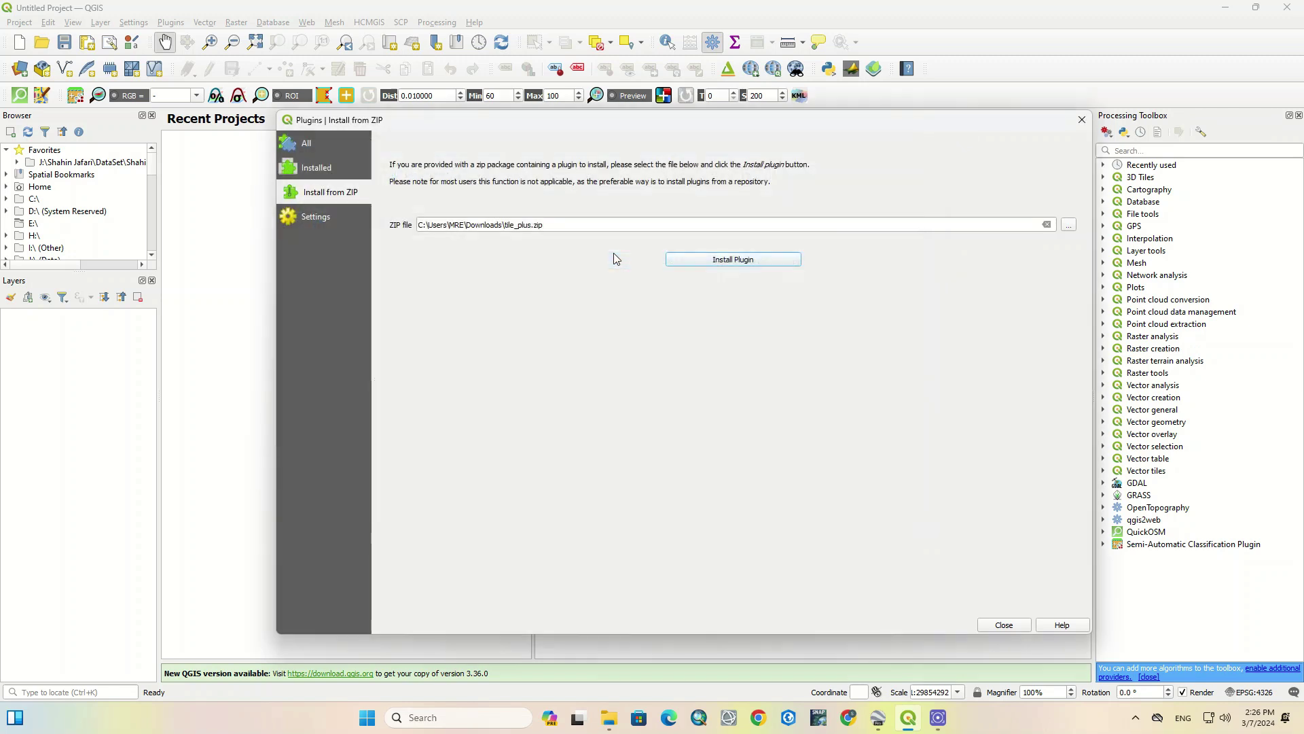
left_click(676, 263)
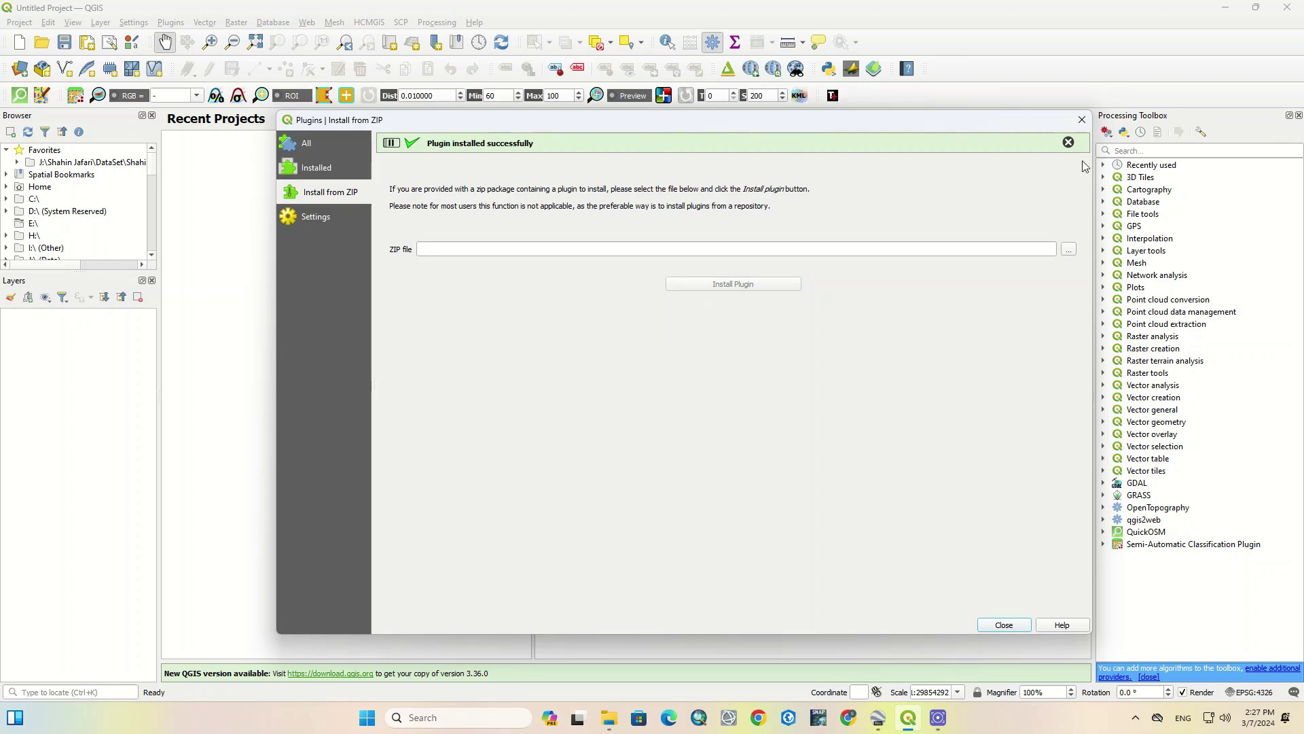
Review the Tile+ entry and its description among the installed plugins, and close the plugin manager
left_click(318, 168)
left_click(421, 173)
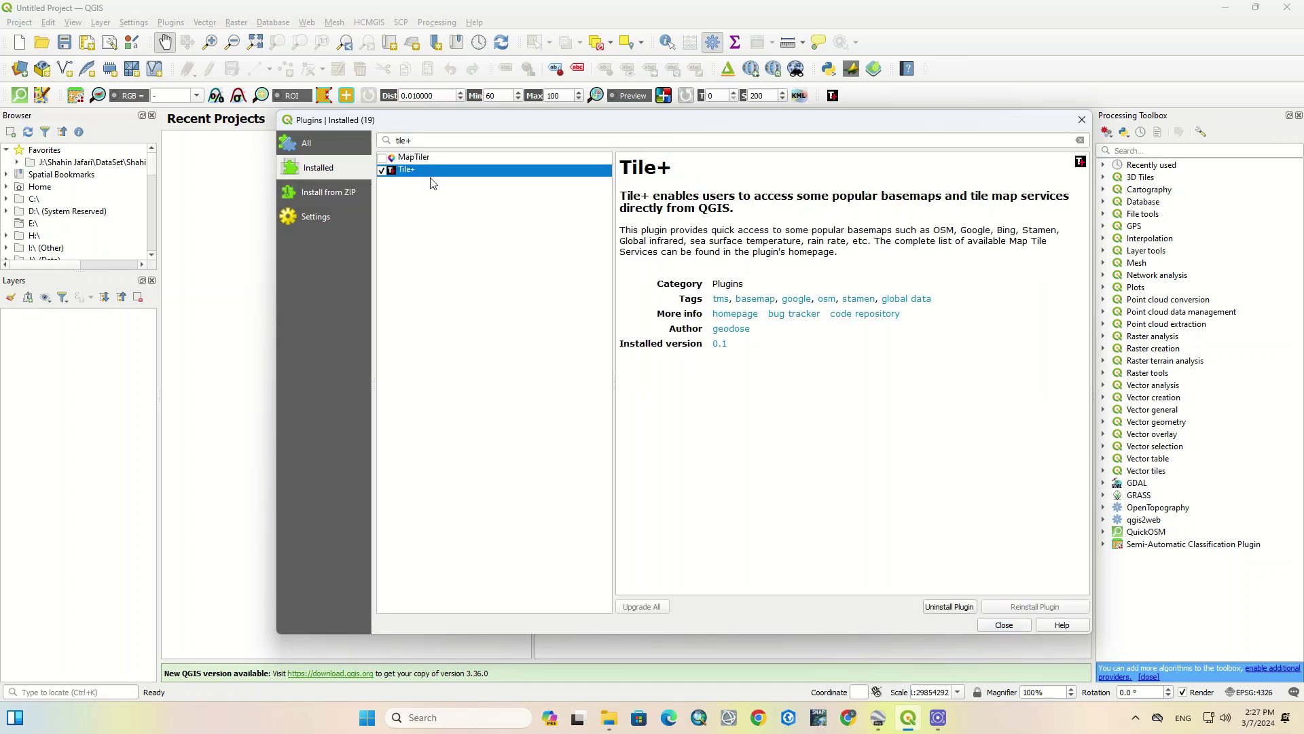
triple_click(660, 197)
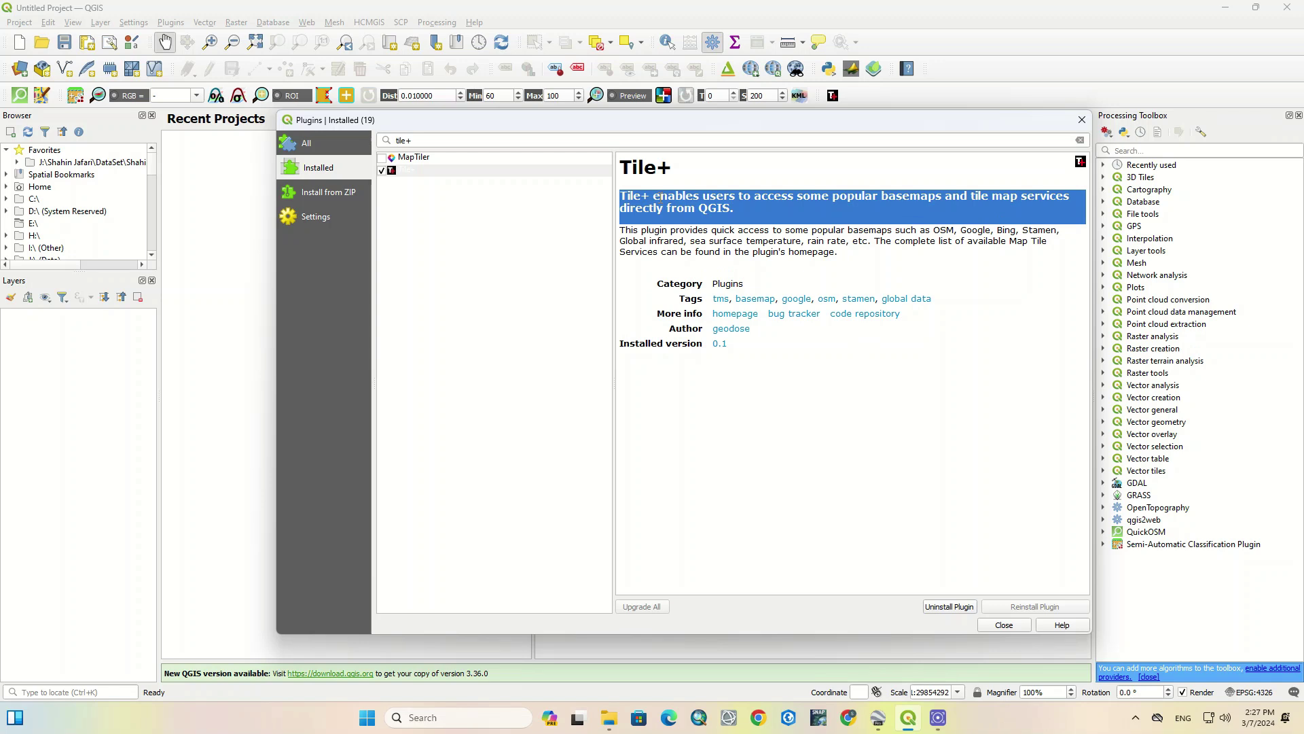
left_click(380, 173)
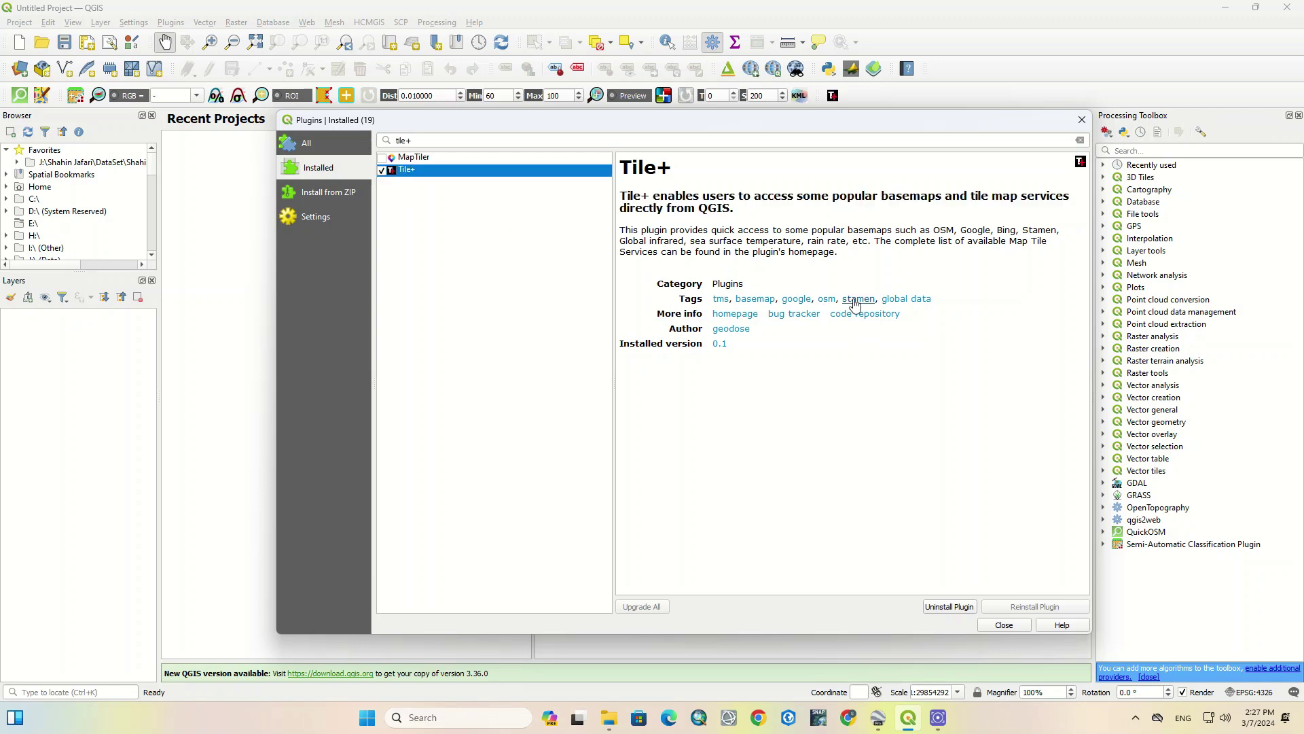
left_click(1082, 119)
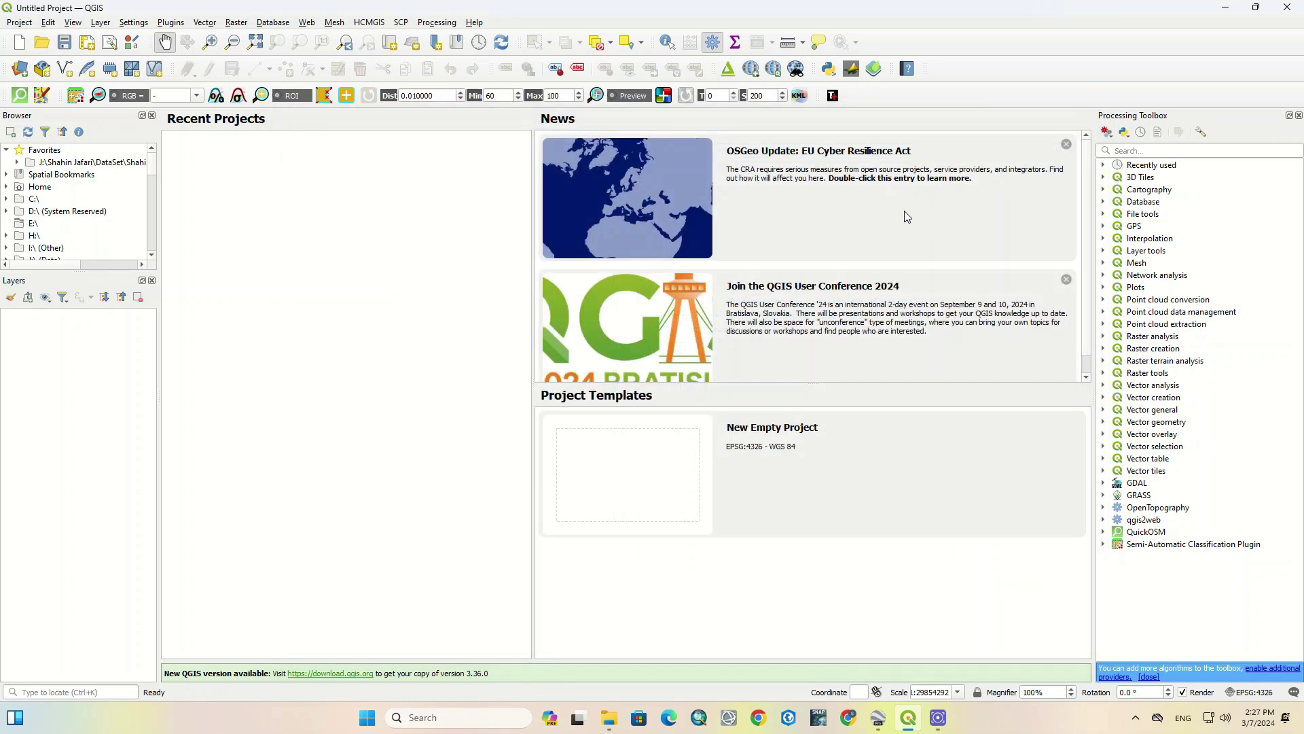
Open the Tile+ plugin and add the Google Satellite basemap to the project
left_click(832, 95)
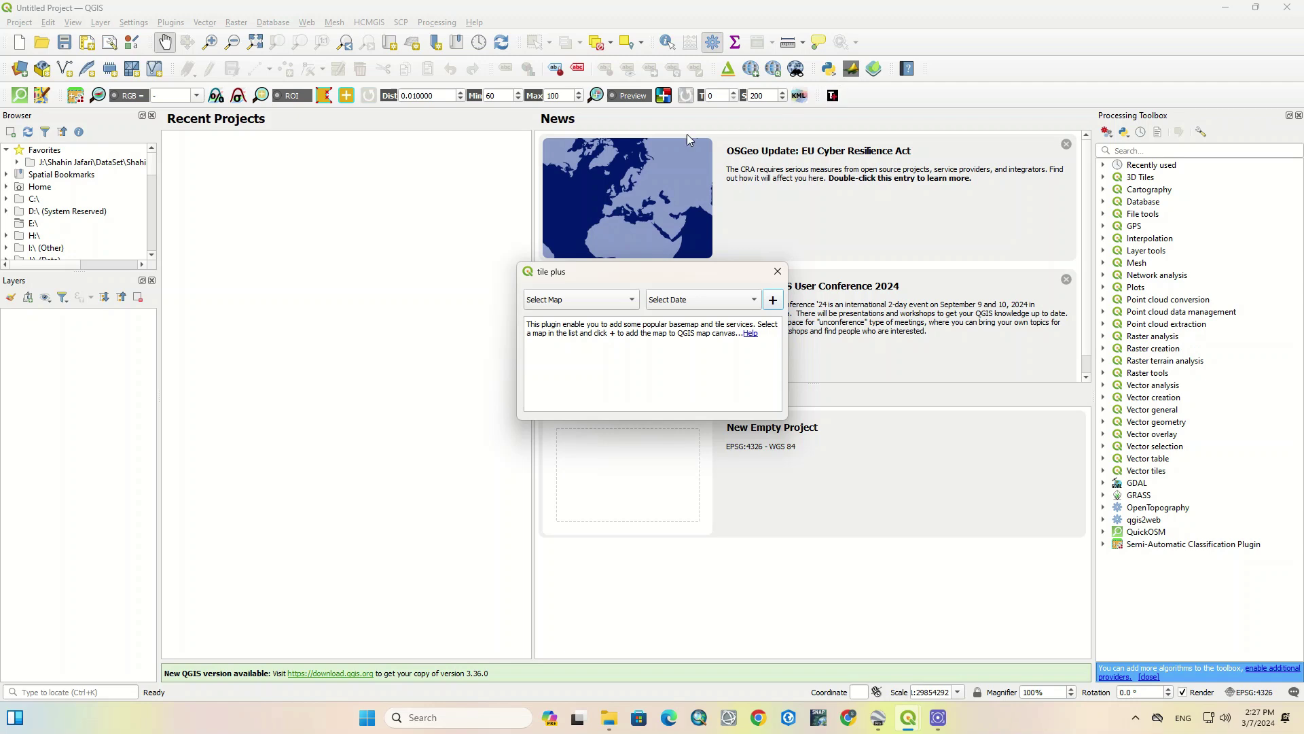
left_click_drag(620, 279, 613, 150)
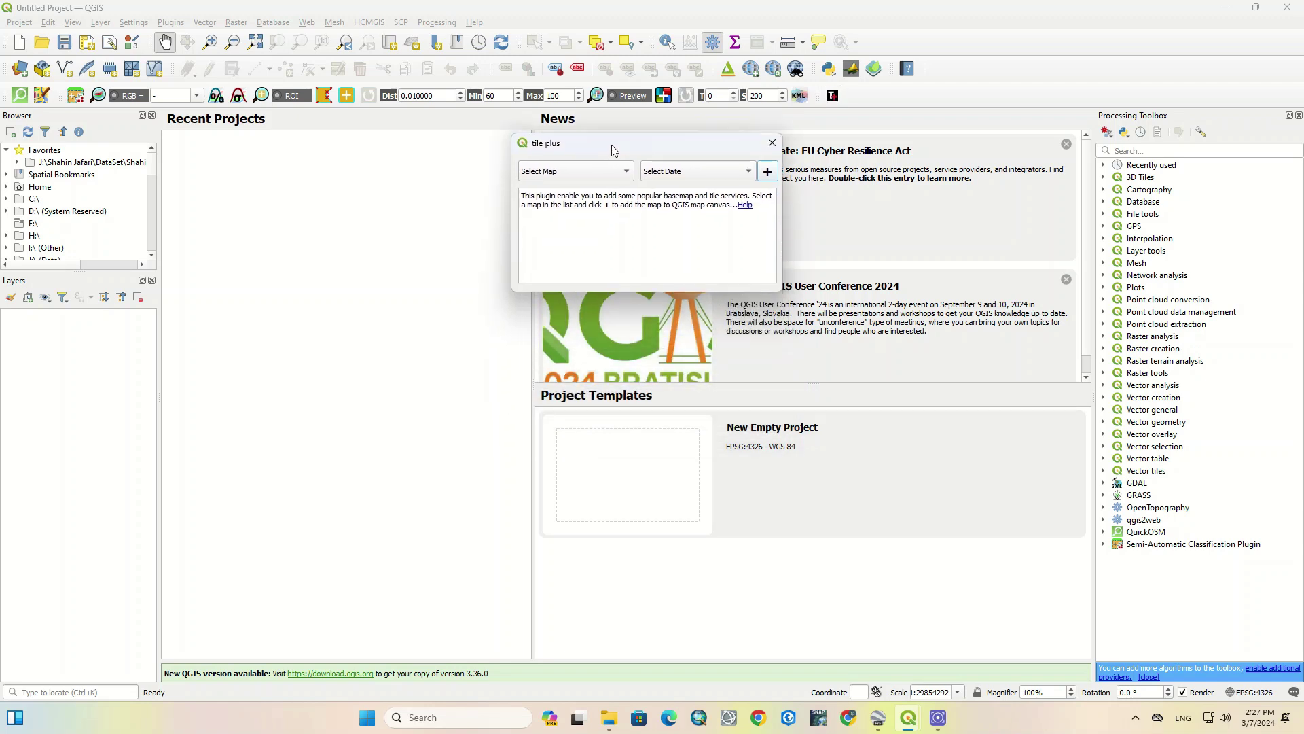
left_click(588, 172)
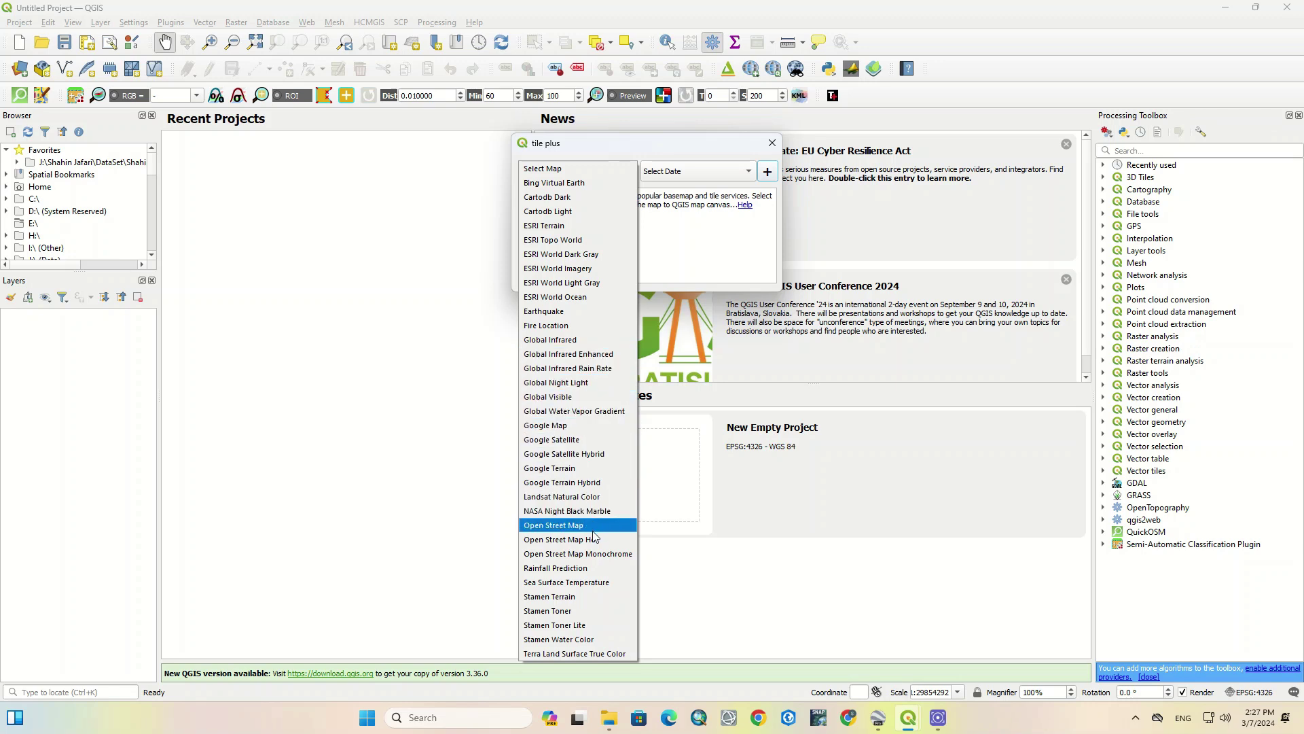
left_click(593, 442)
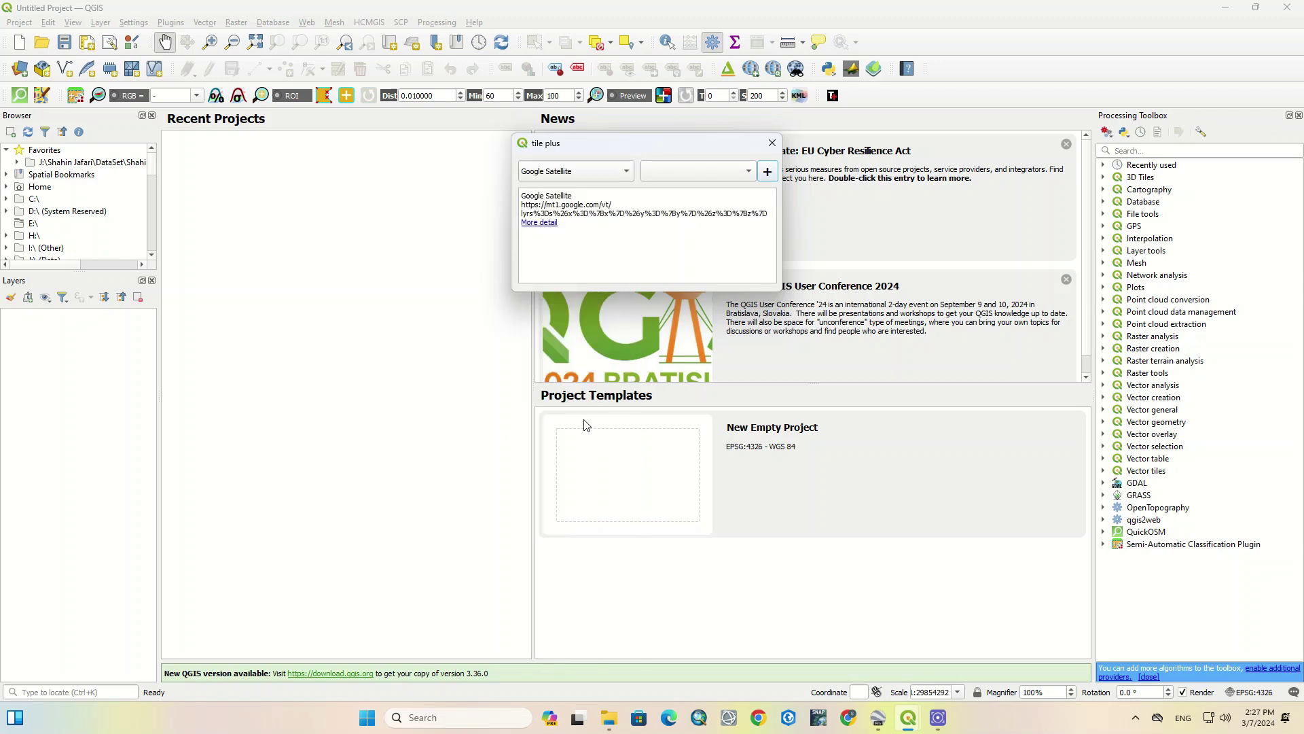
left_click(767, 176)
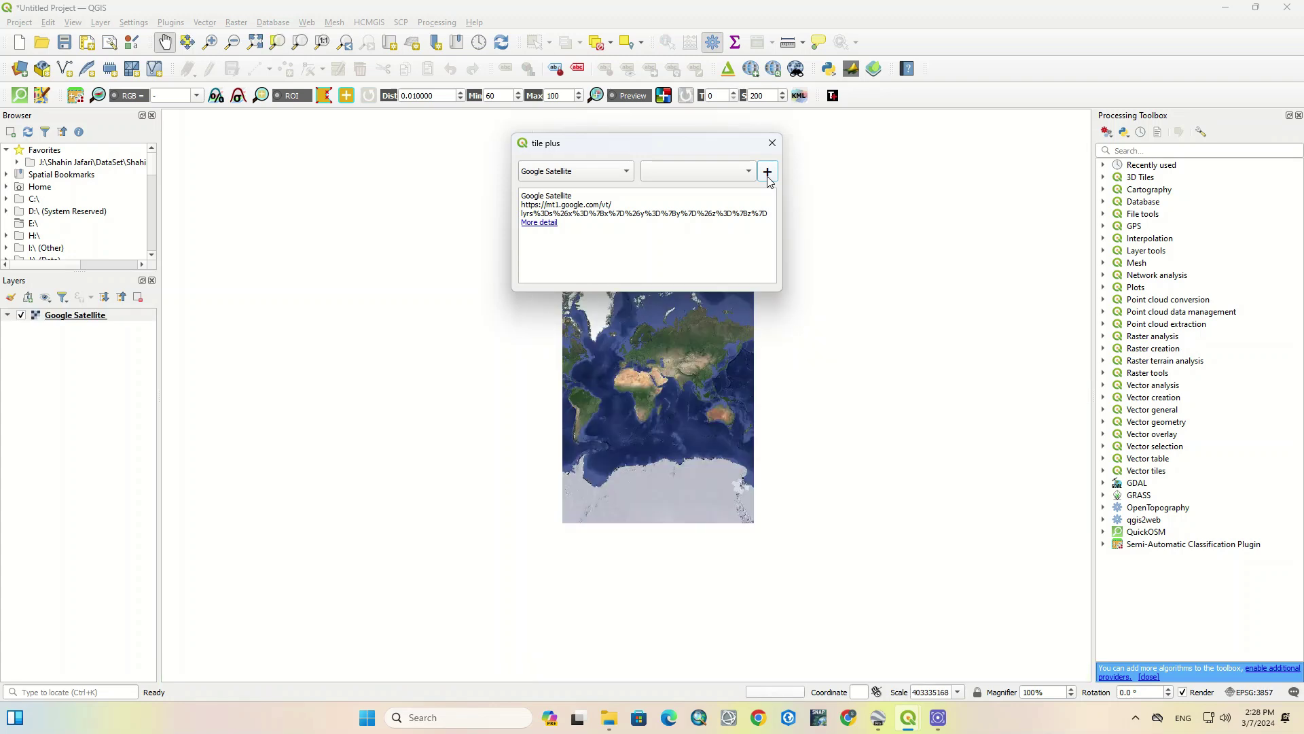
Add the Earthquake and ESRI Topo World maps to the project as tile layers
left_click(621, 173)
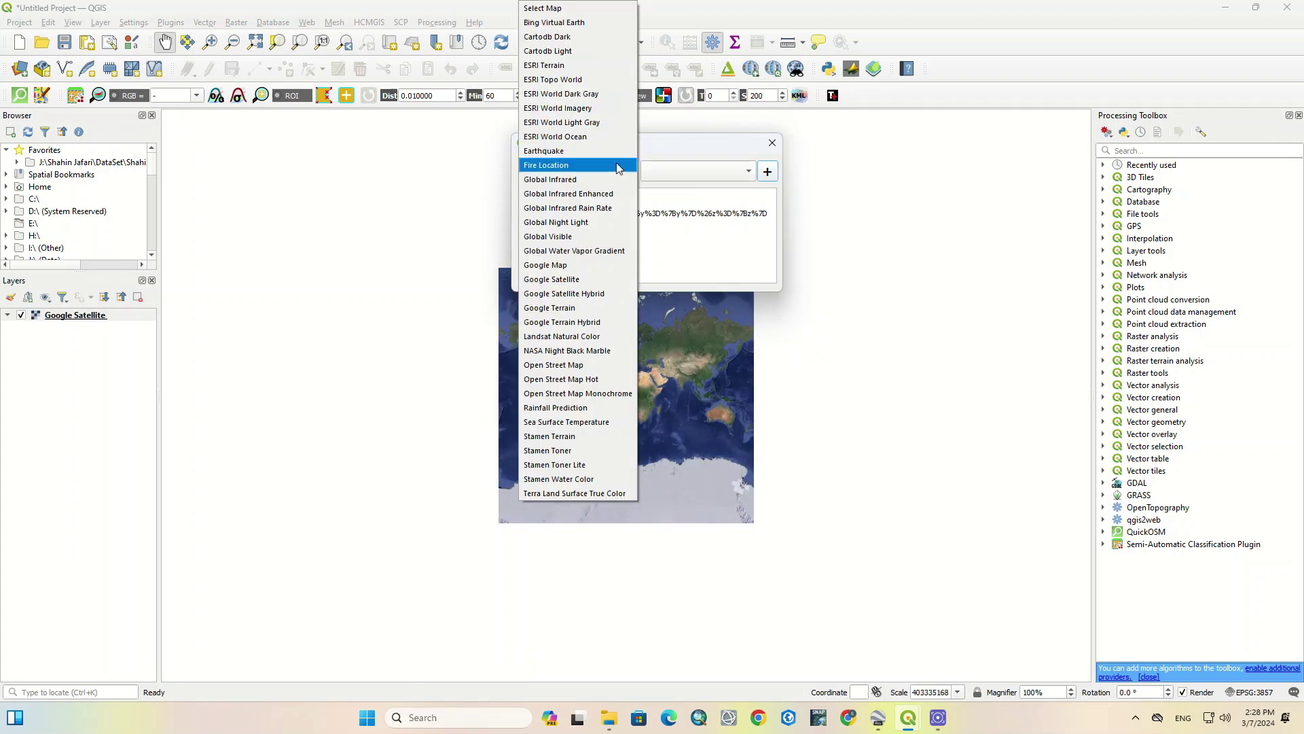
left_click(609, 150)
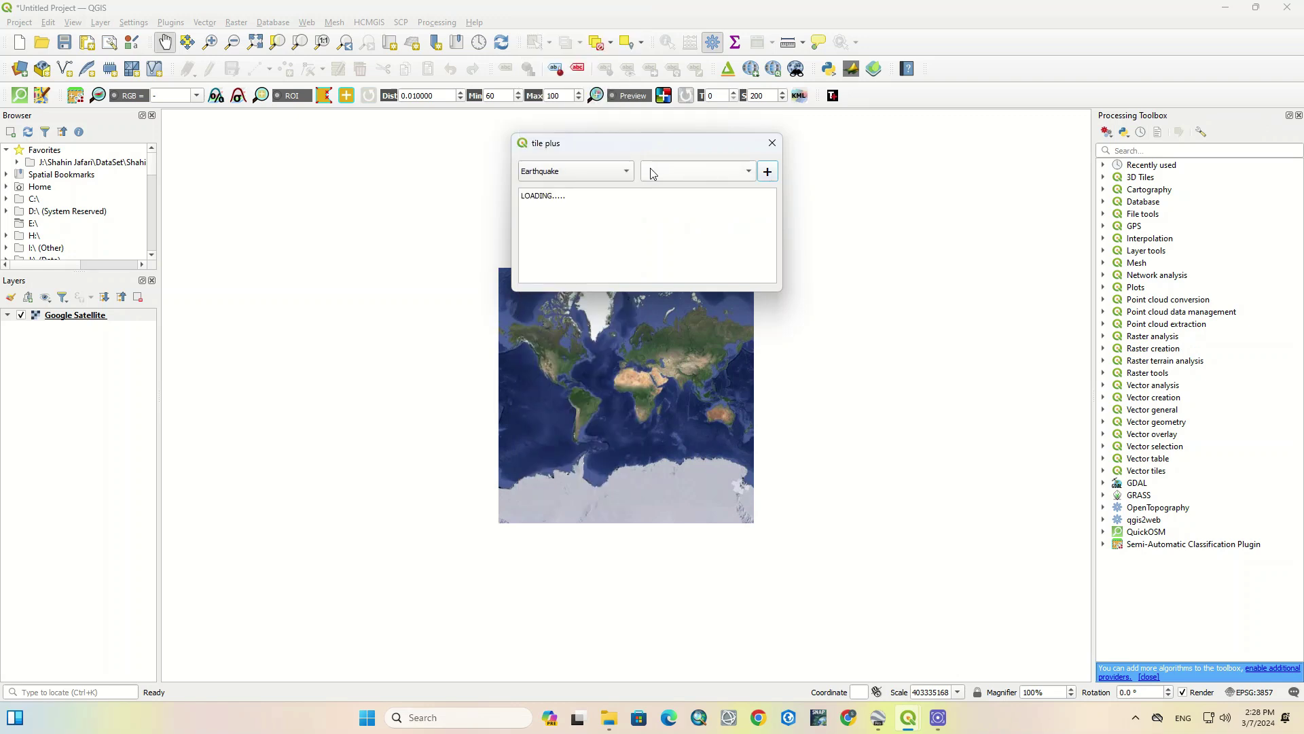
left_click(773, 172)
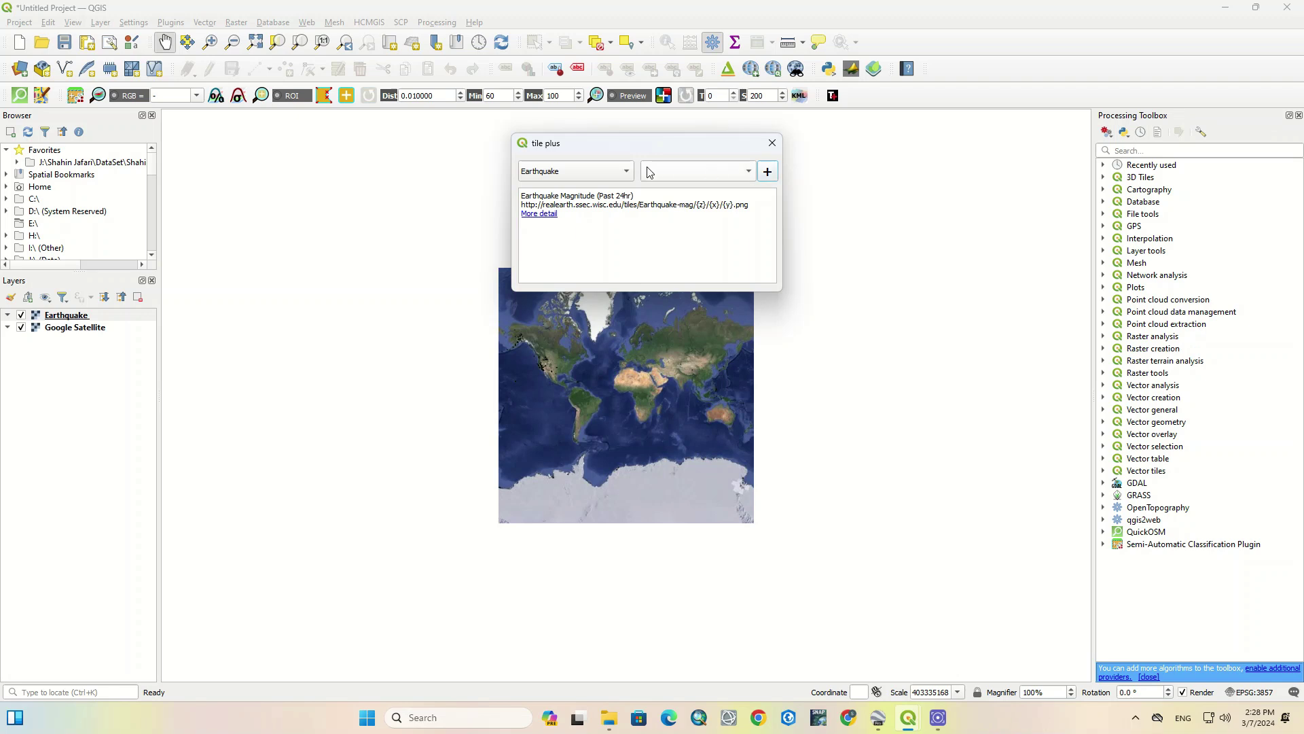
left_click(625, 172)
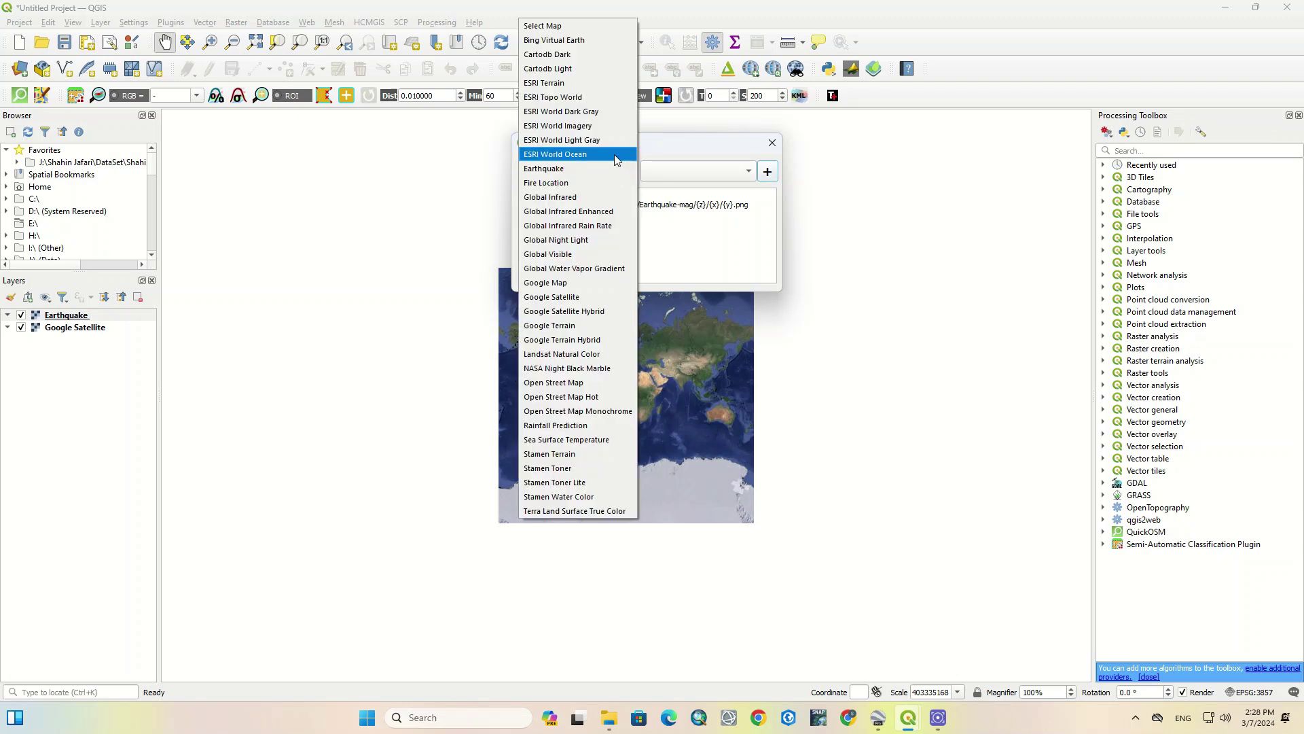
left_click(600, 104)
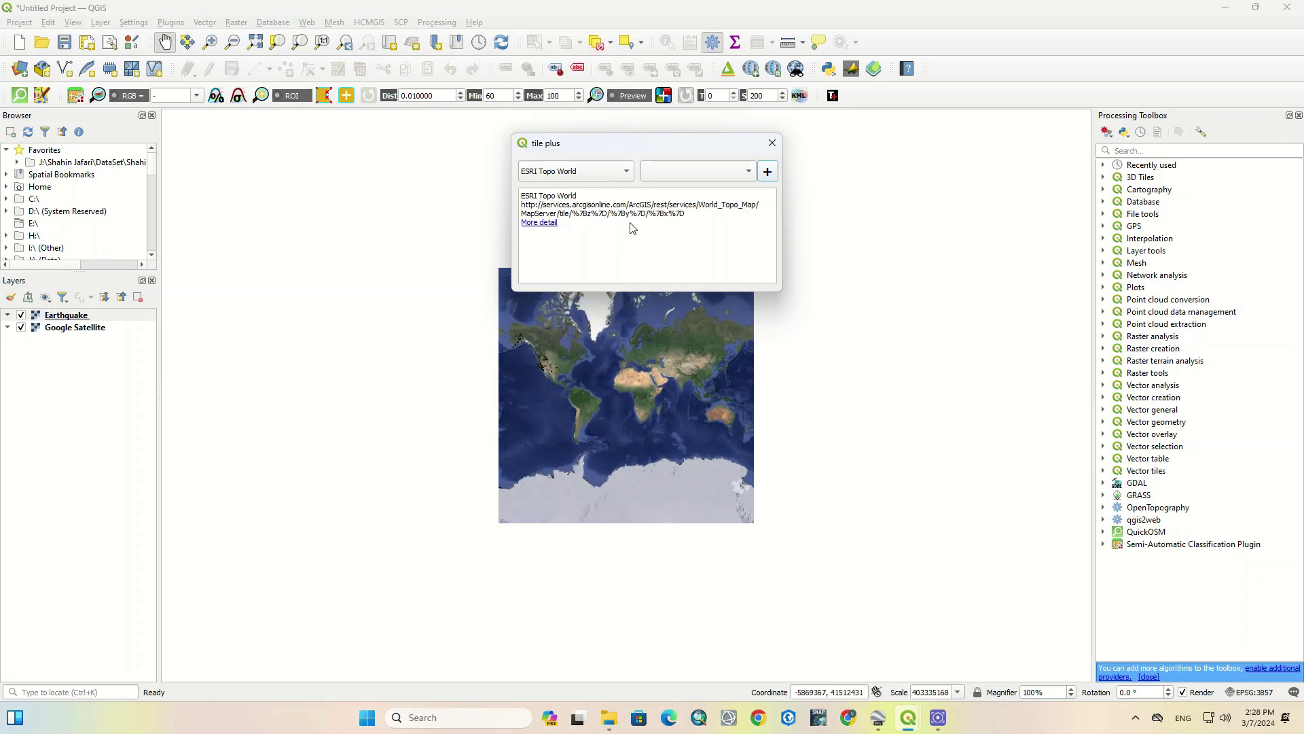
left_click(767, 172)
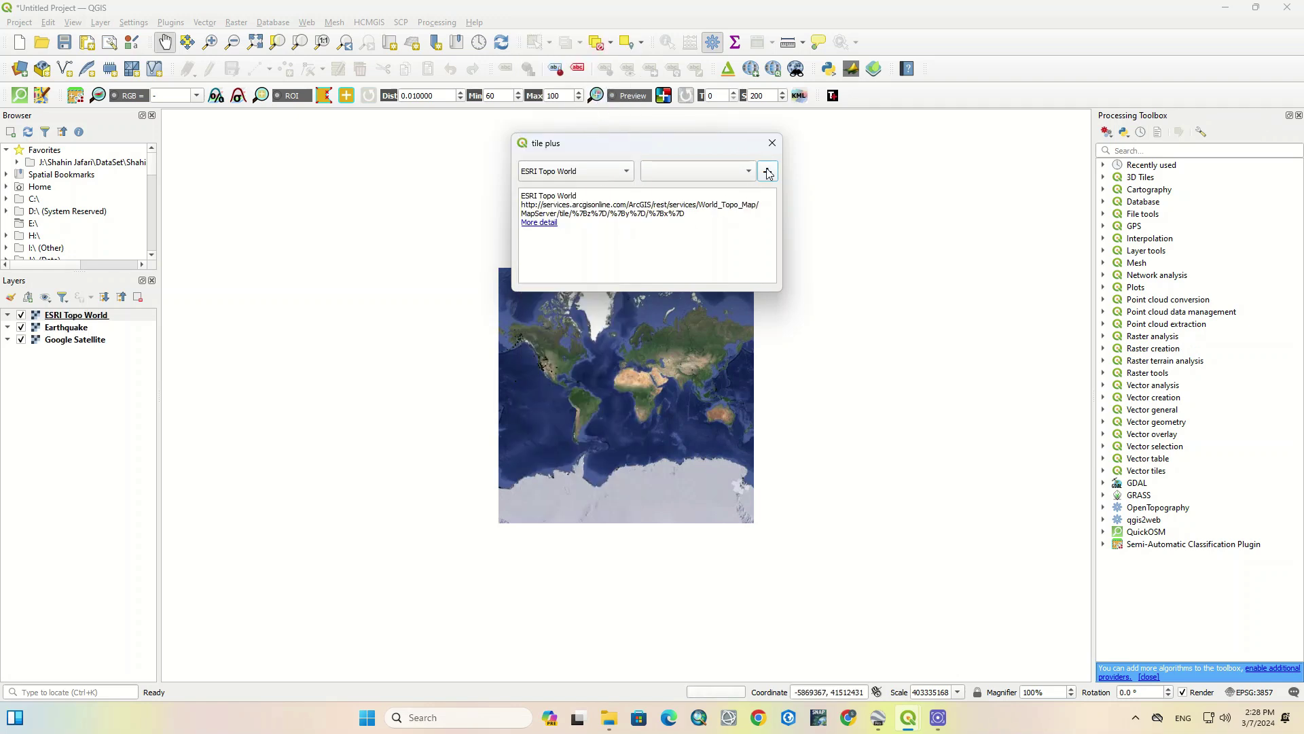
Add the Global Visible and Open Street Map tile layers to the project
left_click(620, 171)
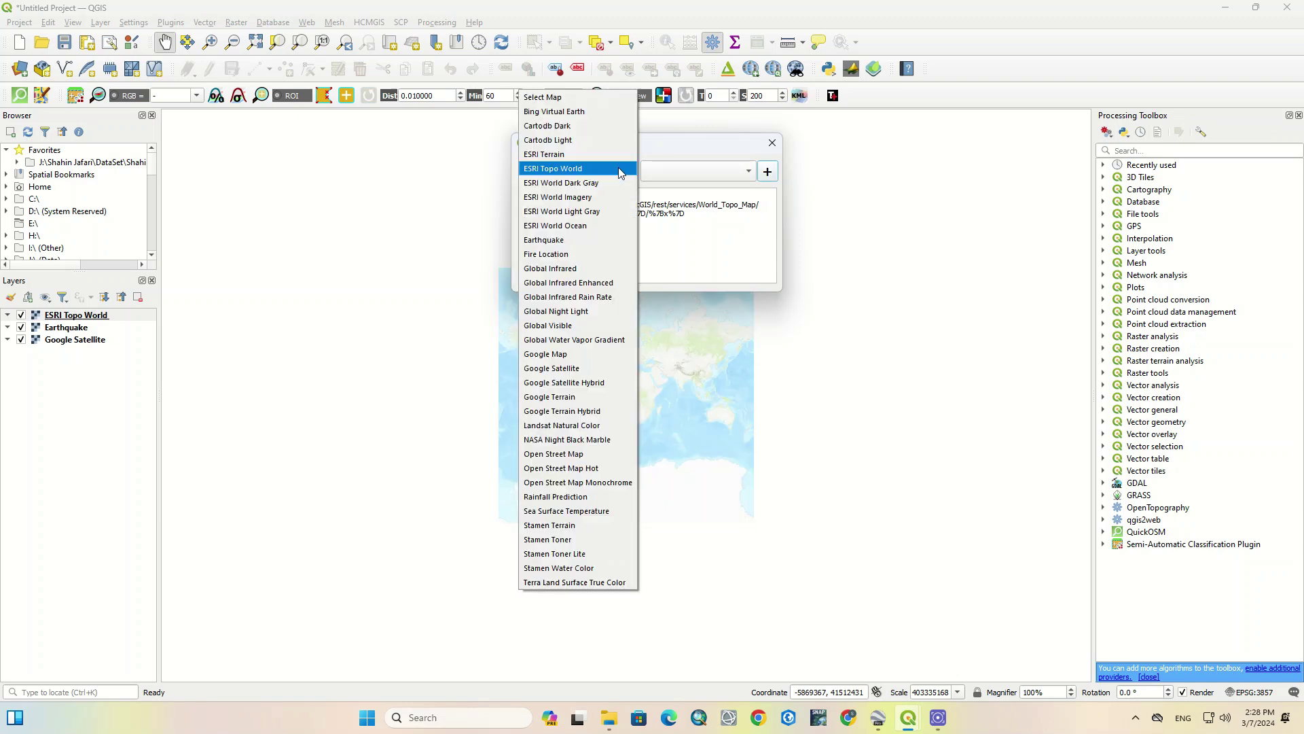
left_click(607, 327)
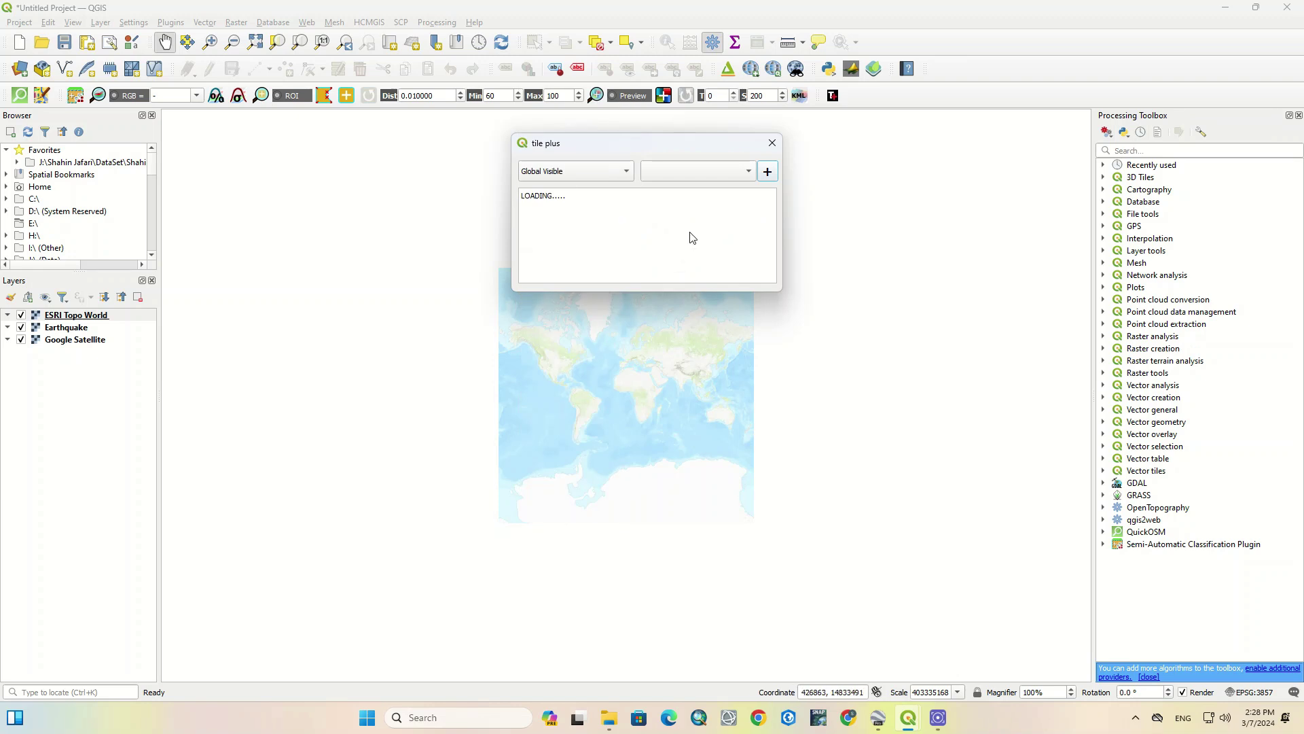
left_click(768, 171)
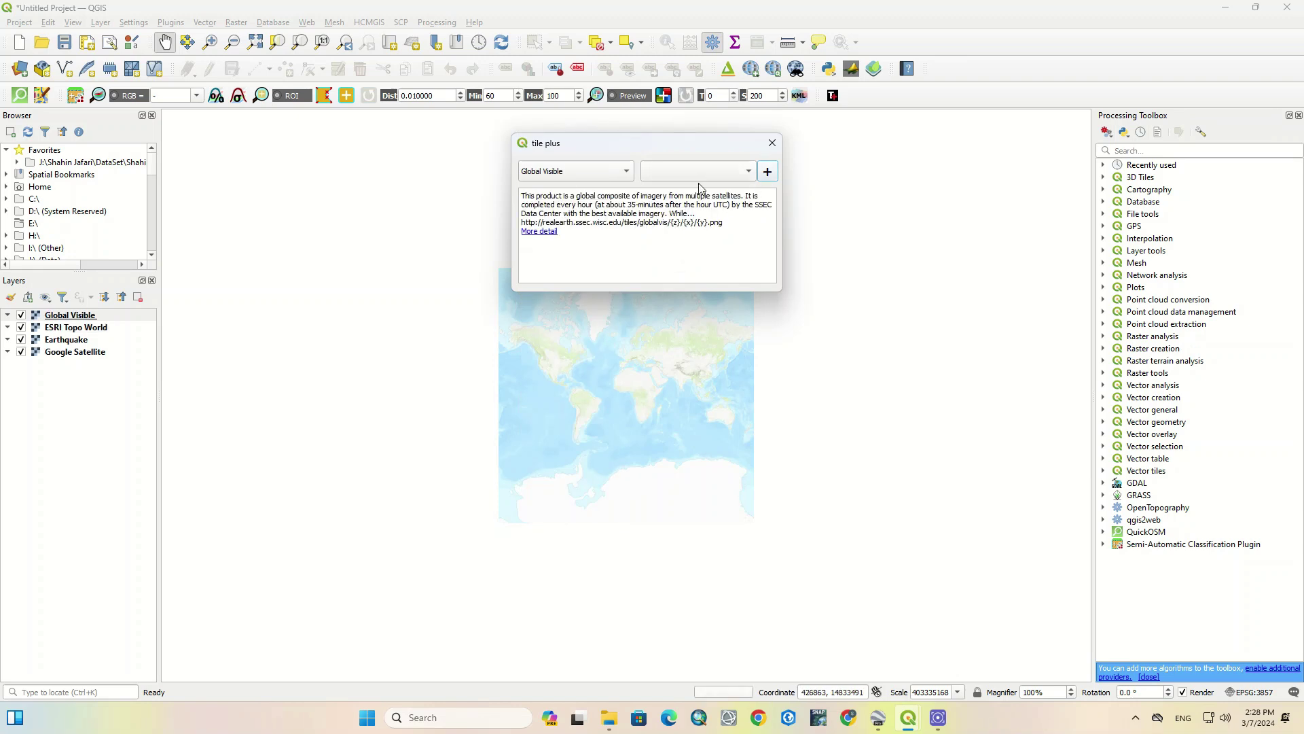
left_click(597, 179)
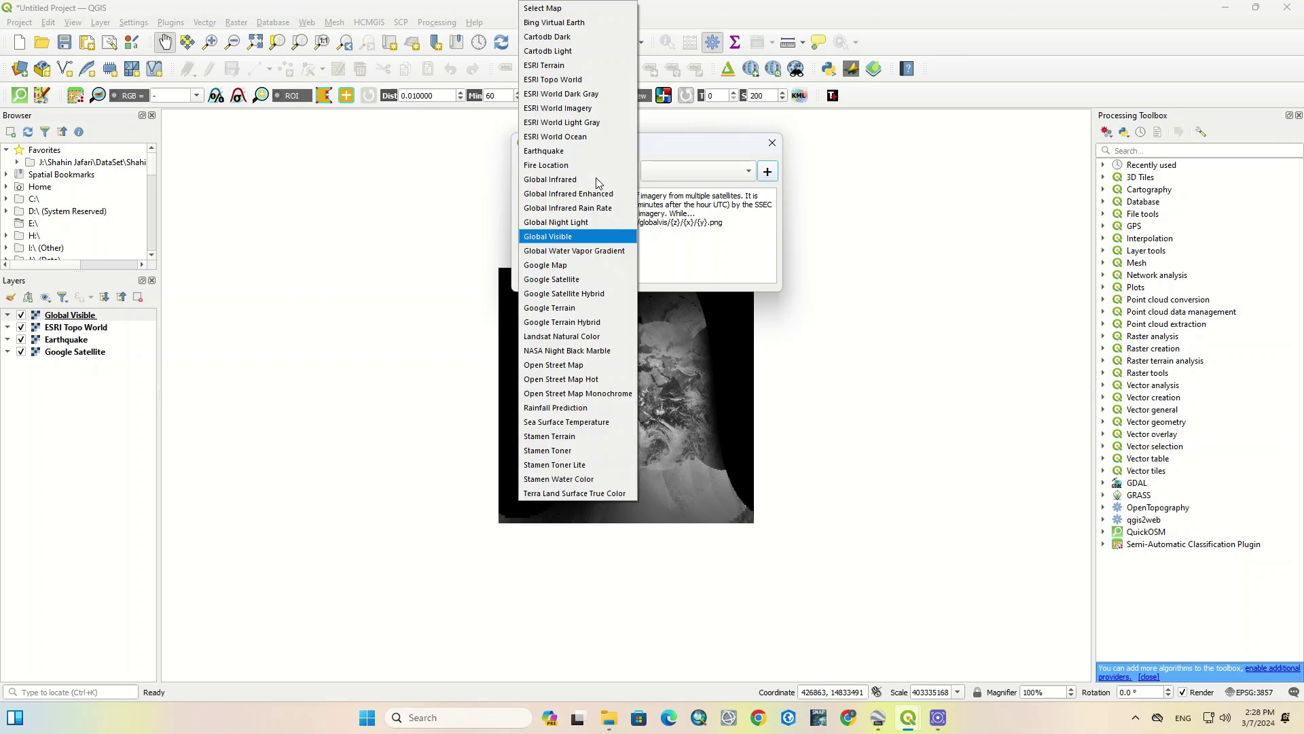
left_click(587, 366)
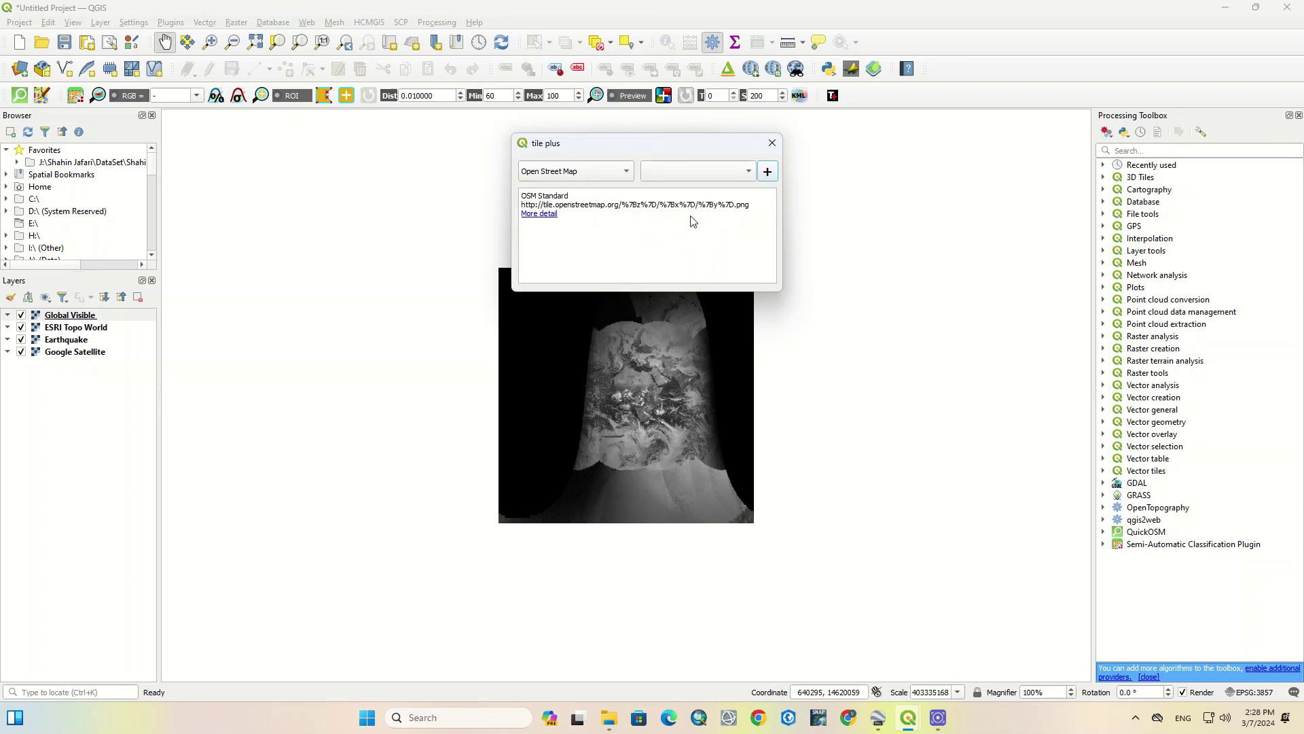
left_click(767, 171)
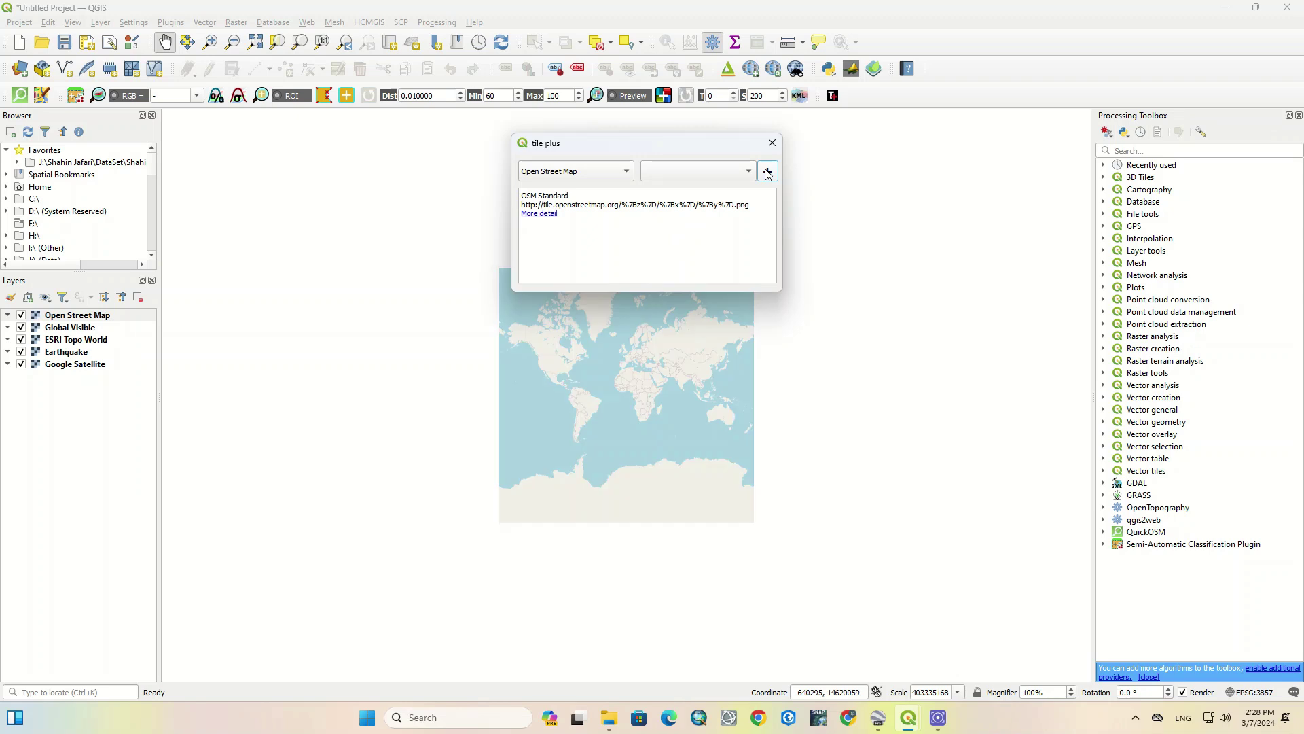
Add the ESRI World Imagery basemap to the project and close the Tile+ dialog
left_click(621, 174)
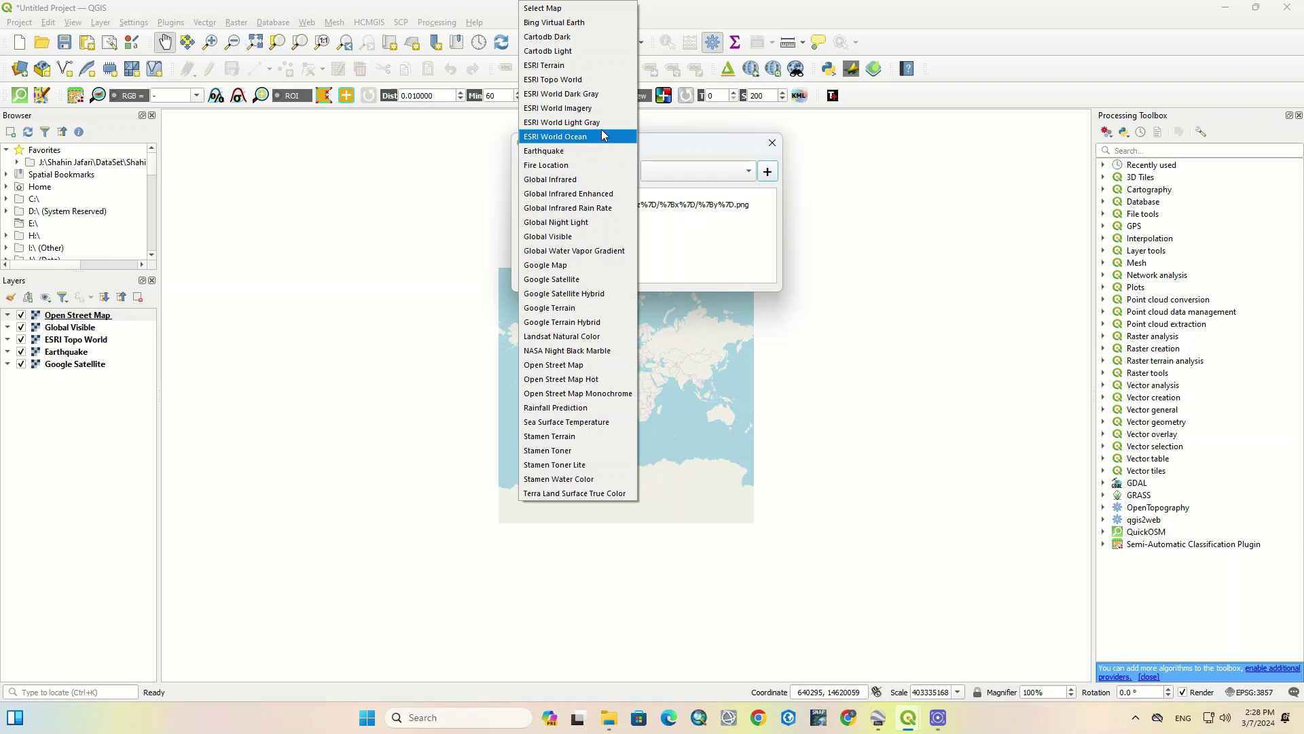
left_click(606, 111)
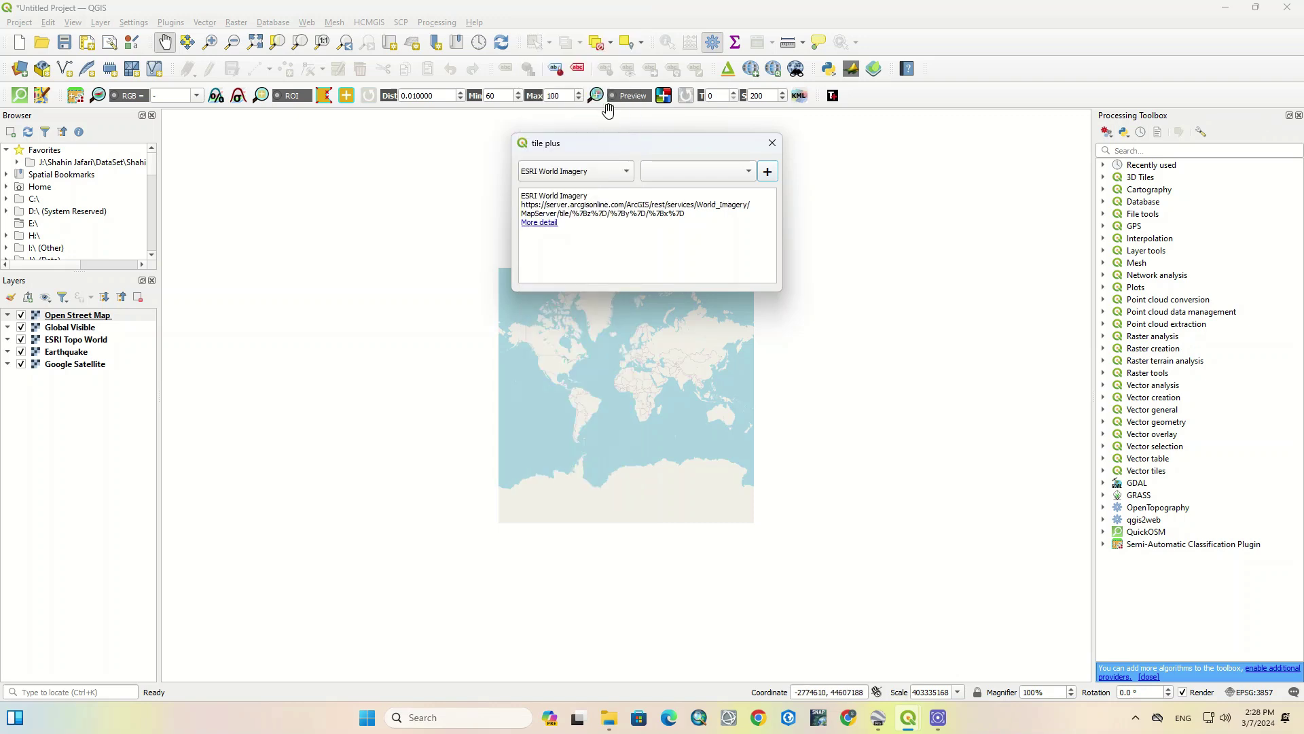
left_click(767, 173)
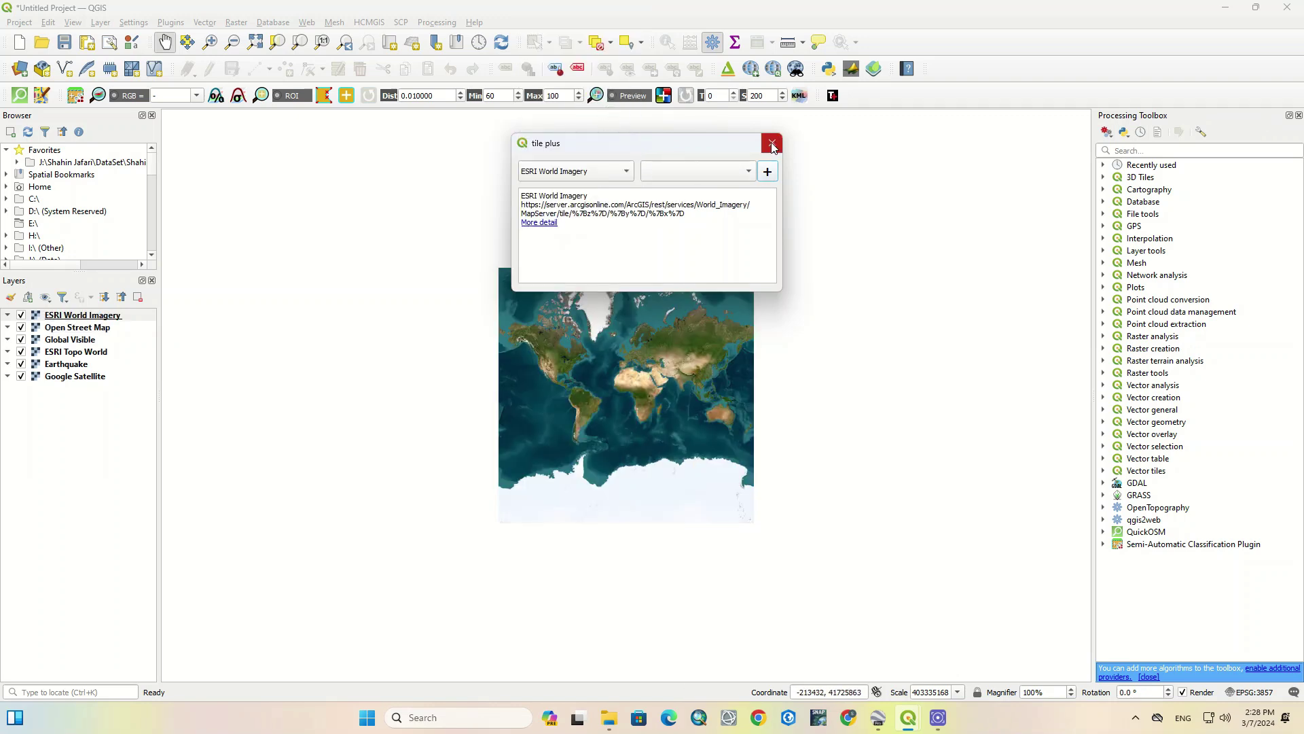
left_click(772, 143)
Examine the ESRI World Imagery layer at several scales, from the world view down to the Gulf of Mexico's western coast
scroll(657, 365, "up", 2)
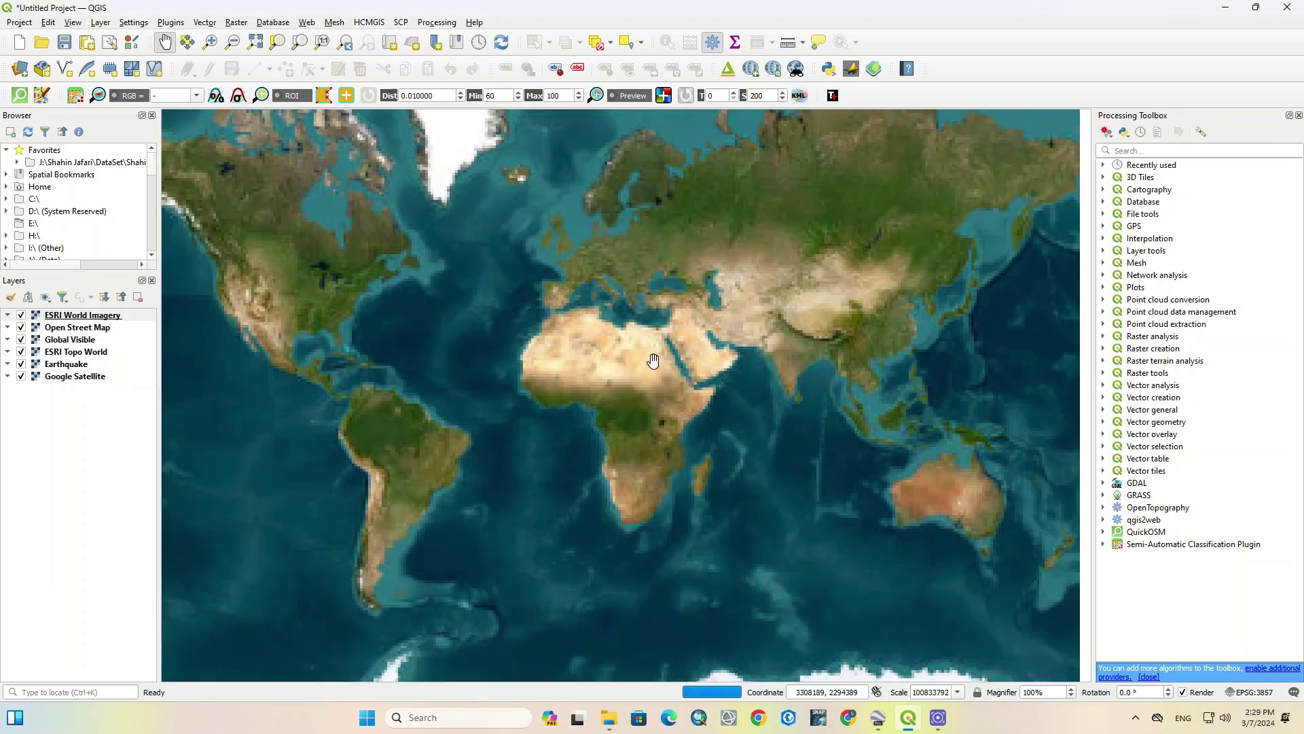
left_click_drag(436, 367, 666, 413)
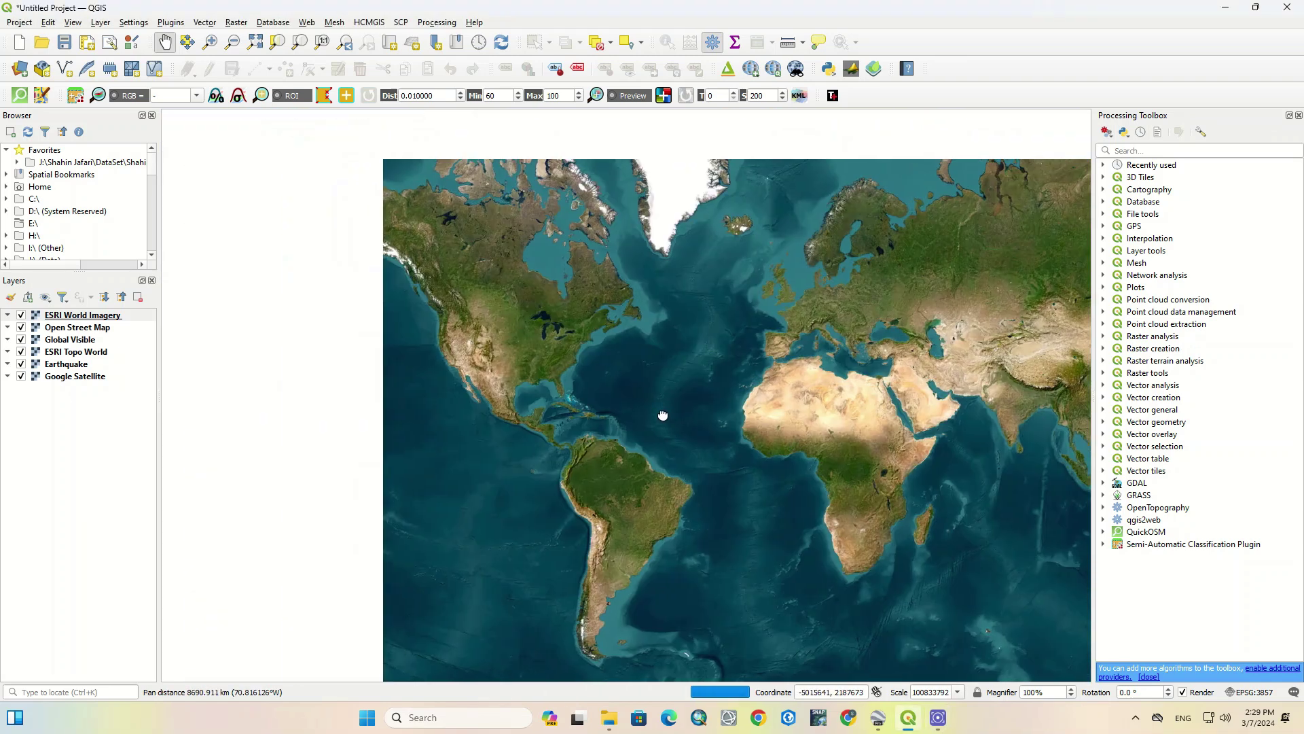
scroll(482, 372, "up", 2)
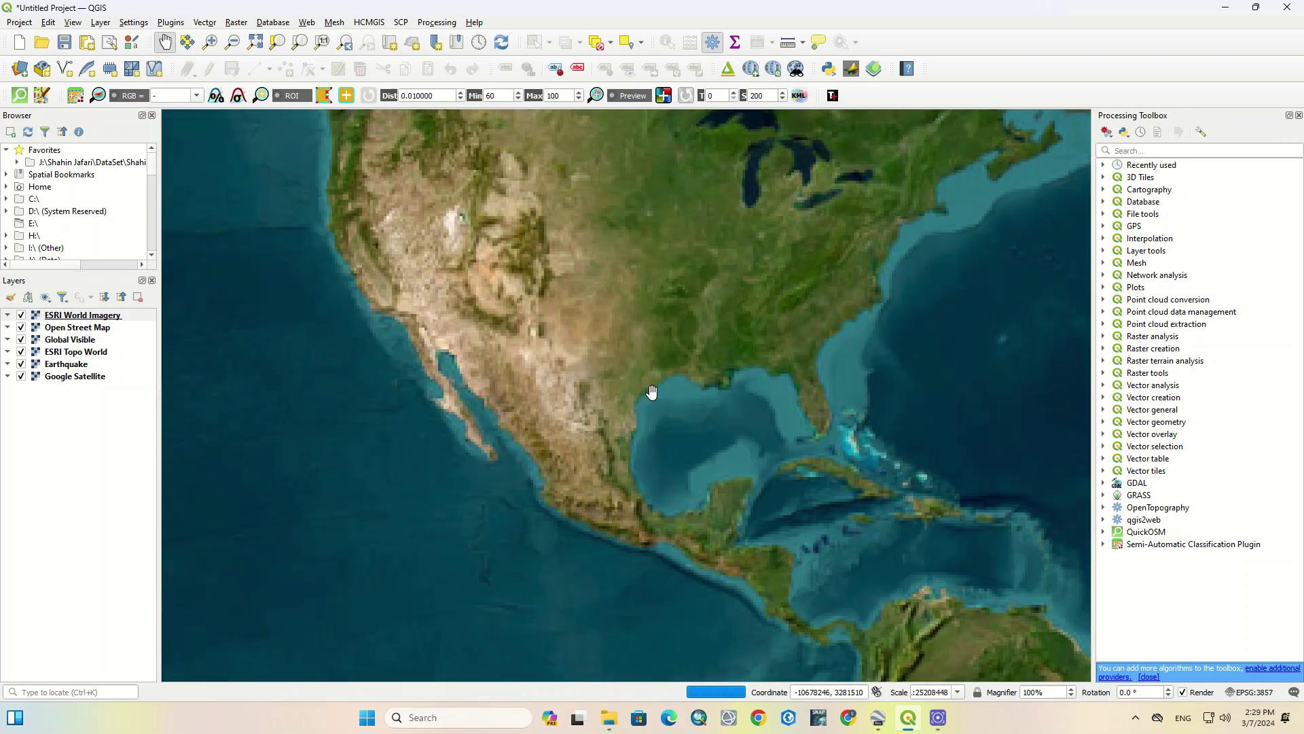
scroll(660, 364, "up", 1)
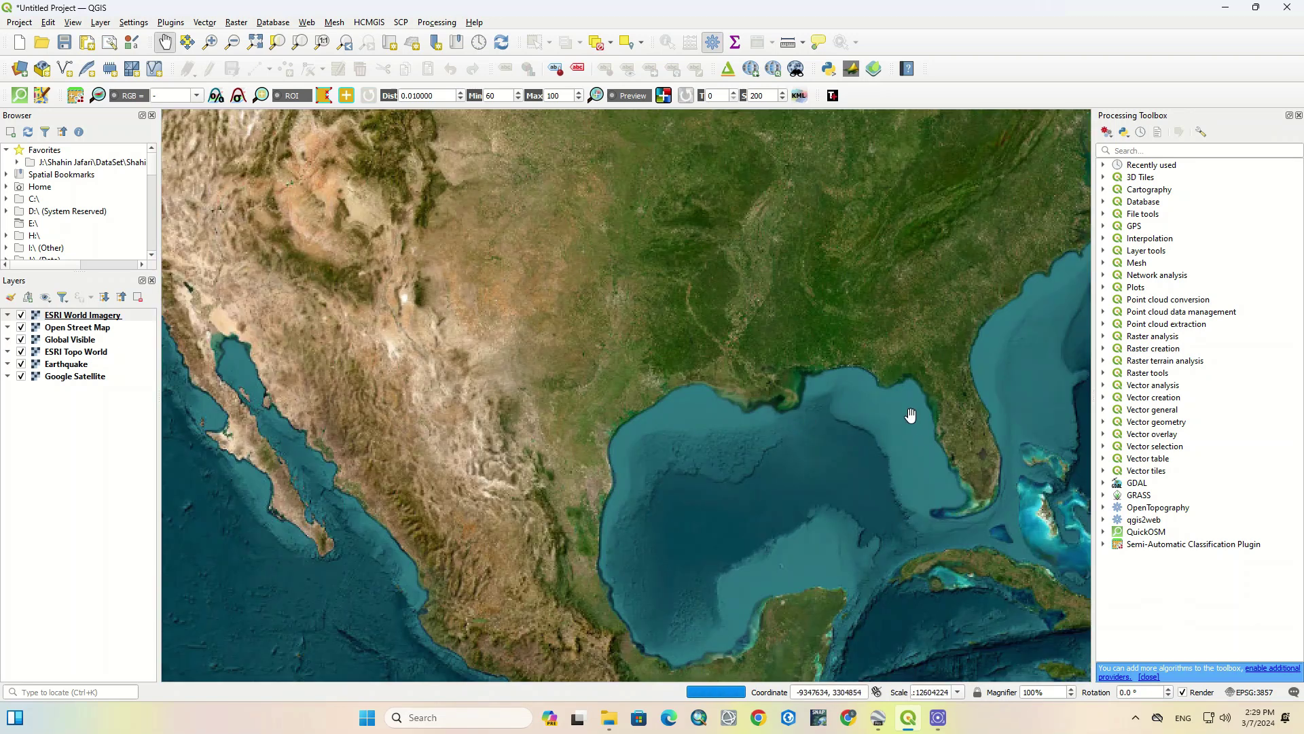
scroll(590, 501, "up", 2)
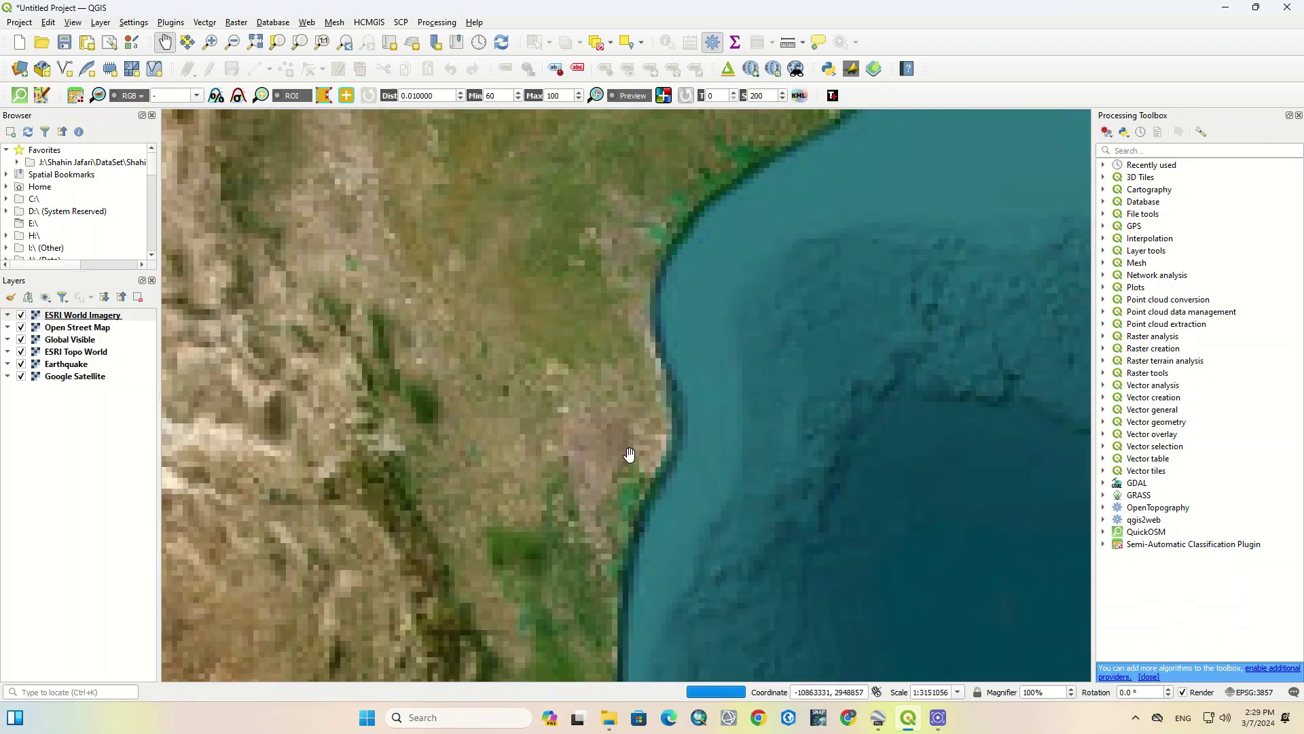
scroll(629, 453, "up", 2)
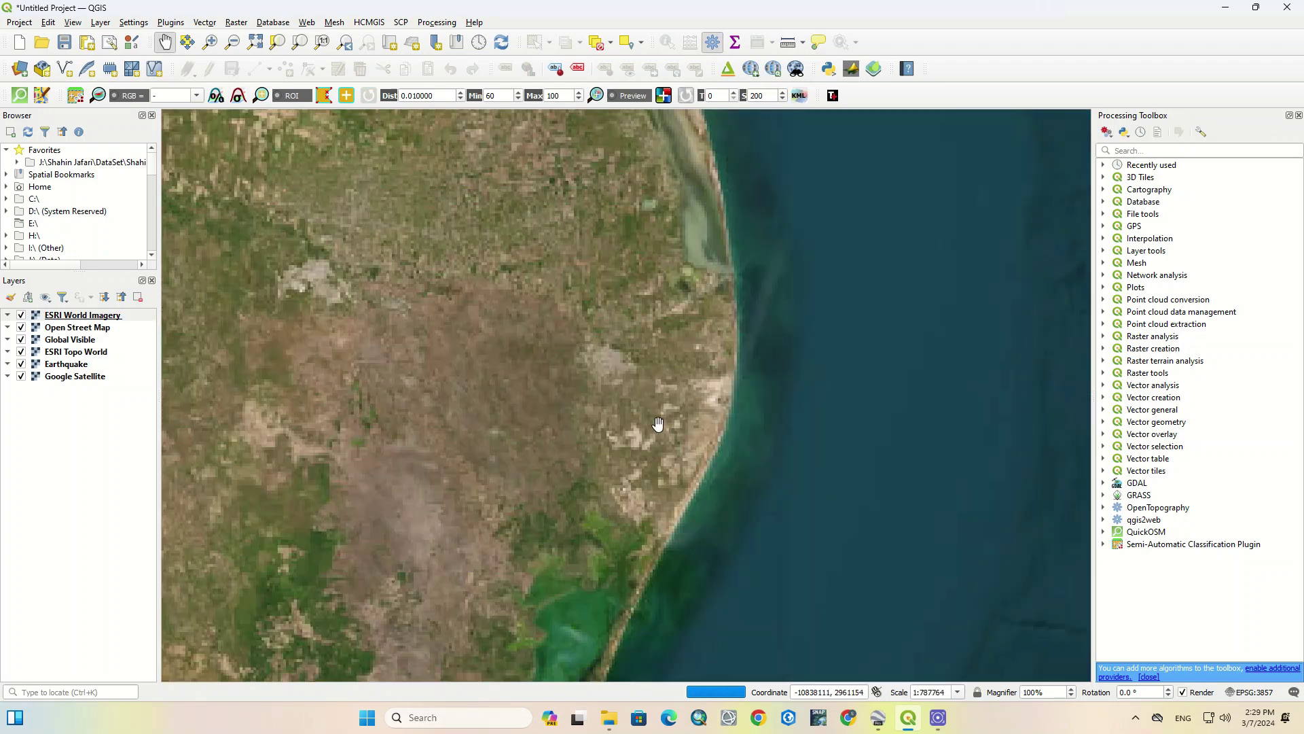
scroll(650, 434, "down", 2)
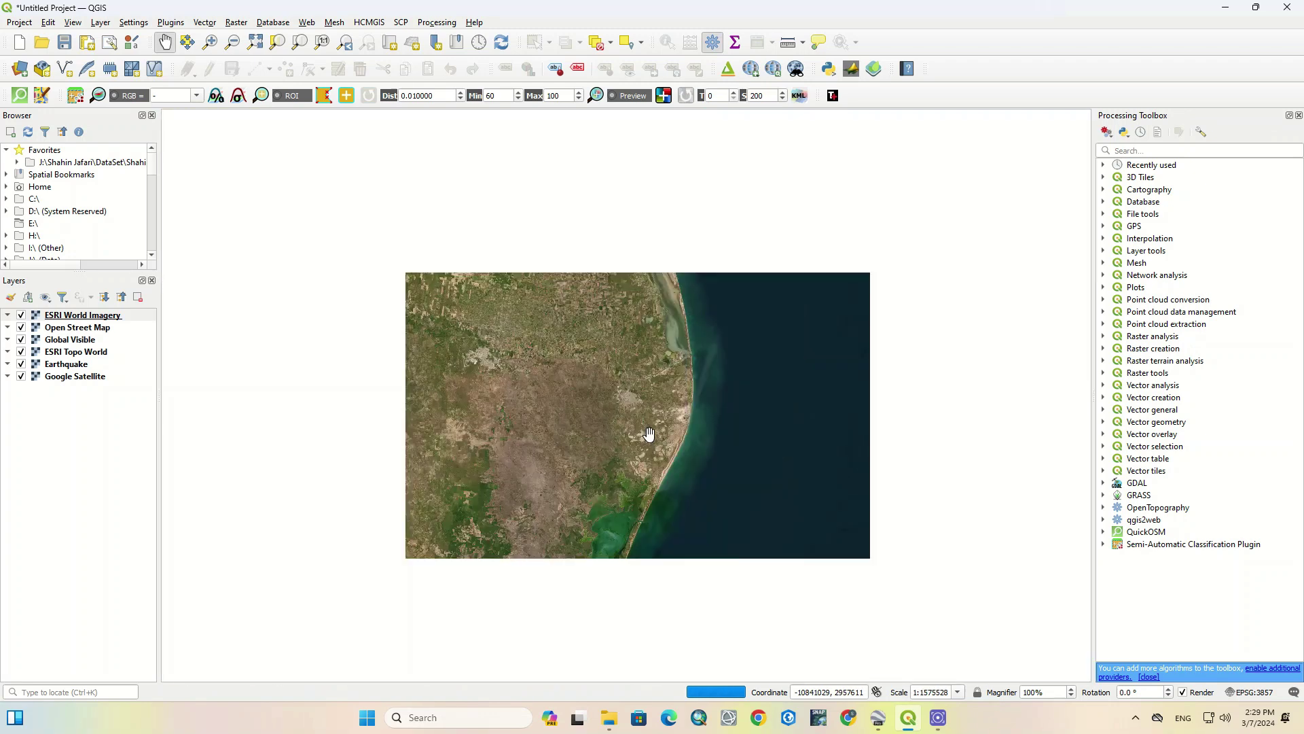
scroll(649, 434, "down", 1)
Hide the ESRI World Imagery, Global Visible, ESRI Topo World and Earthquake layers to reveal Open Street Map
left_click(21, 315)
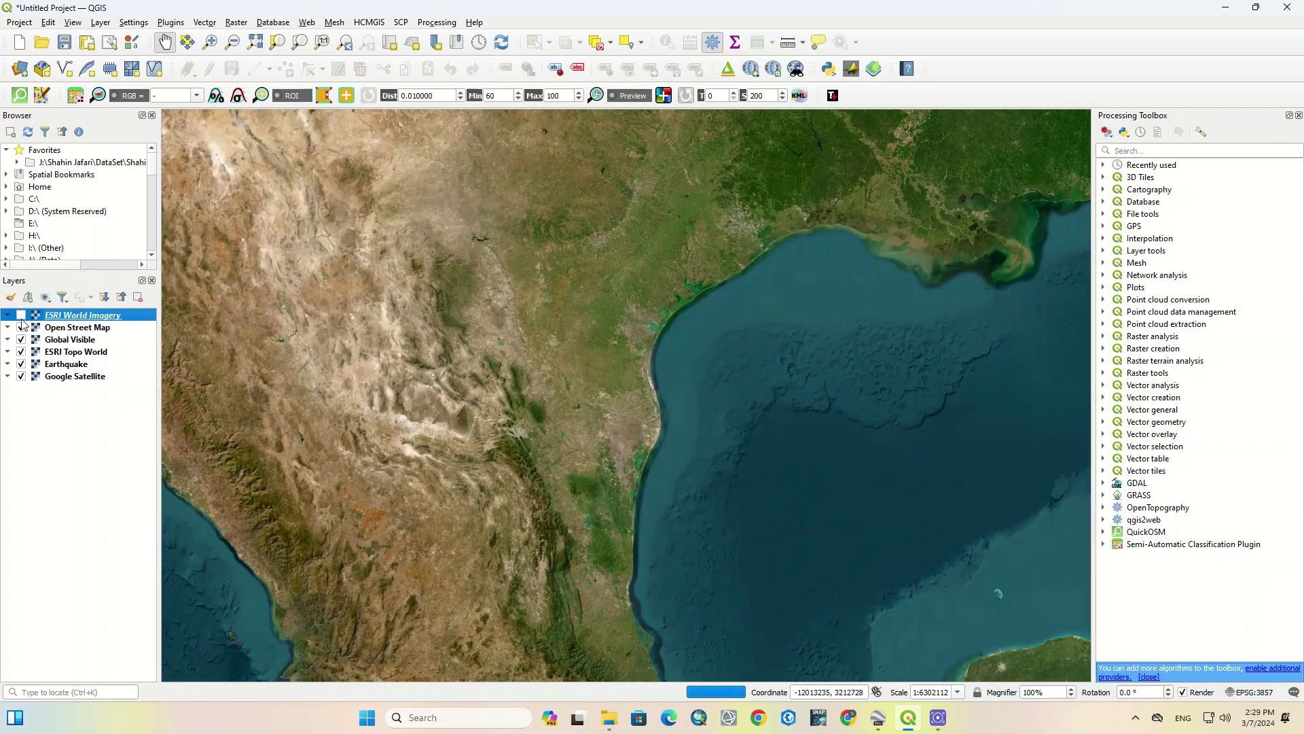
left_click(21, 339)
left_click(21, 353)
left_click(21, 364)
Locate London on the Open Street Map layer and turn ESRI World Imagery back on over the city
scroll(518, 354, "down", 2)
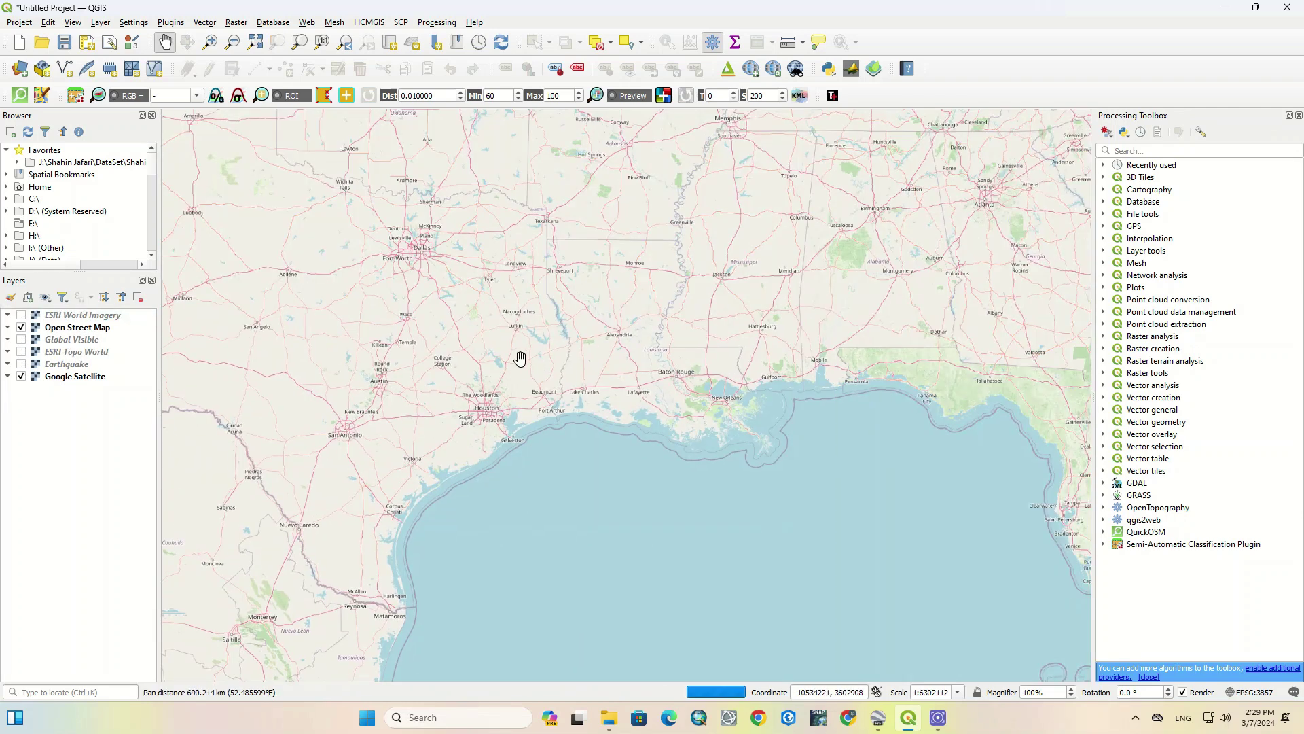
left_click_drag(518, 354, 666, 373)
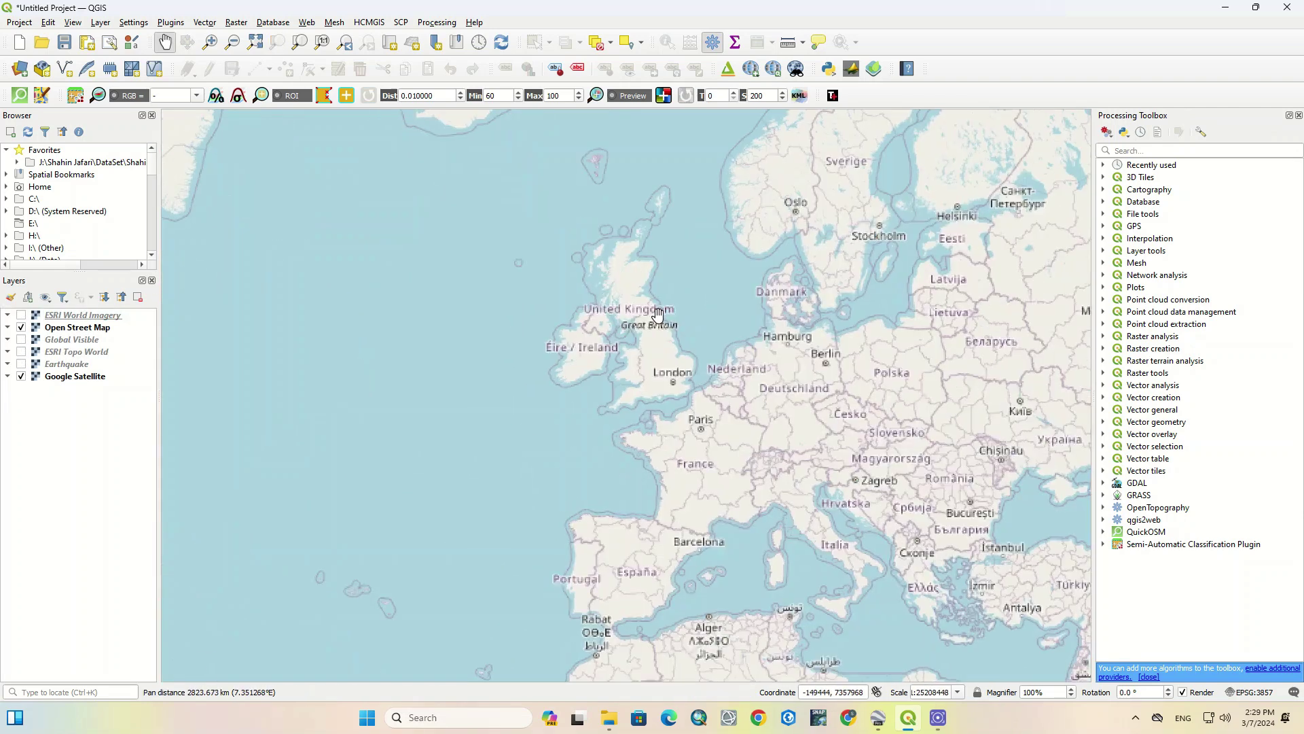
scroll(572, 375, "up", 1)
scroll(688, 445, "up", 3)
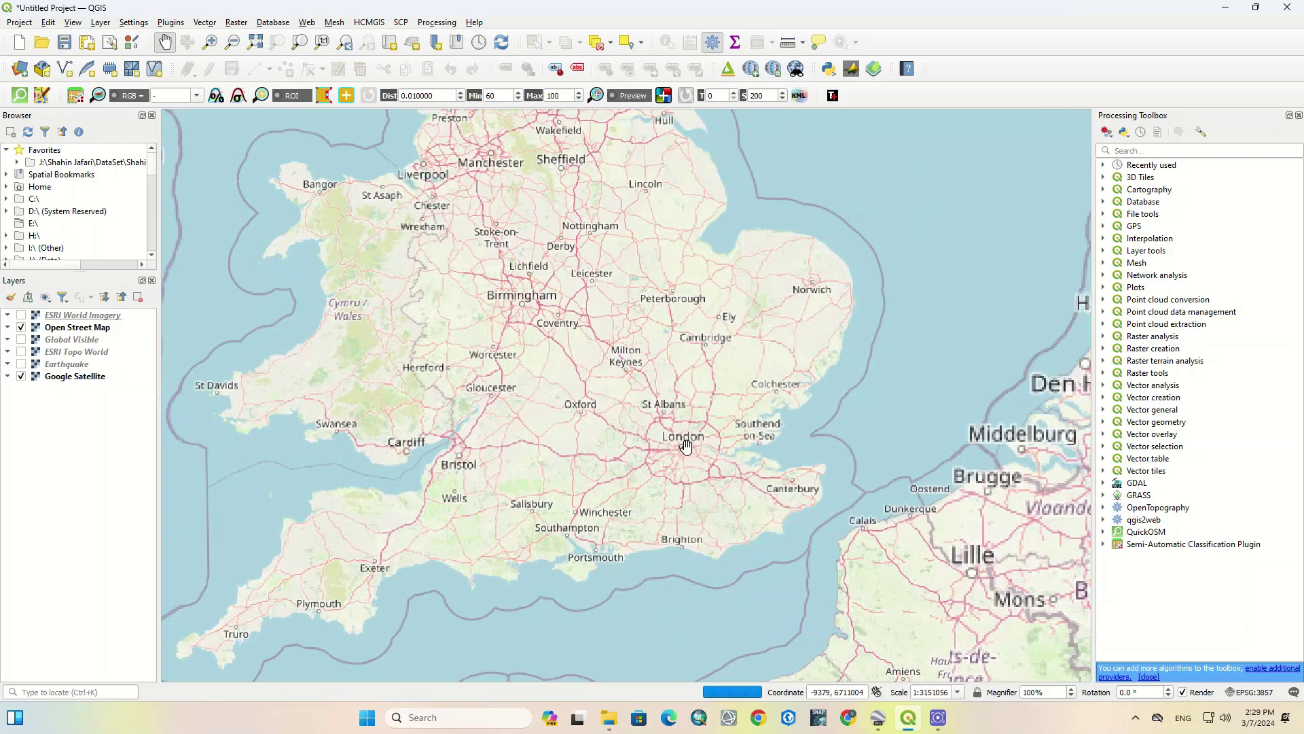
scroll(689, 445, "up", 3)
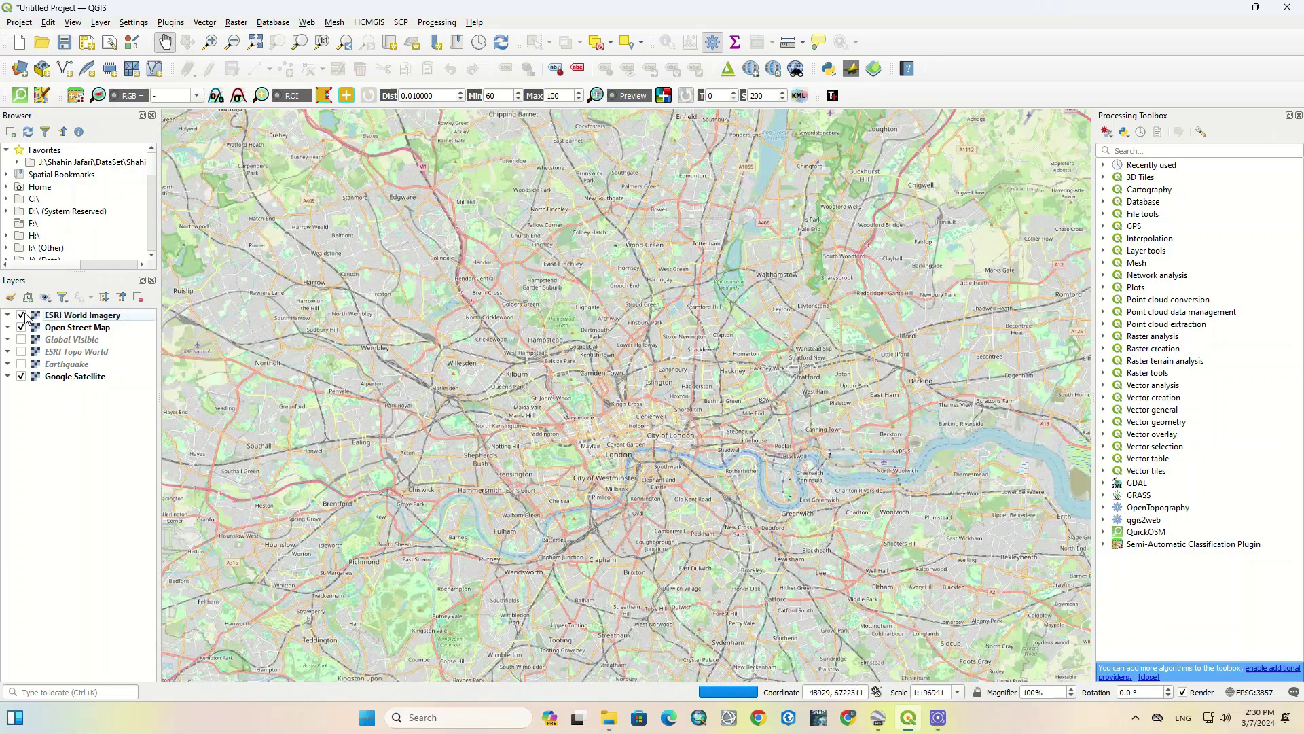
left_click(22, 316)
scroll(623, 506, "up", 1)
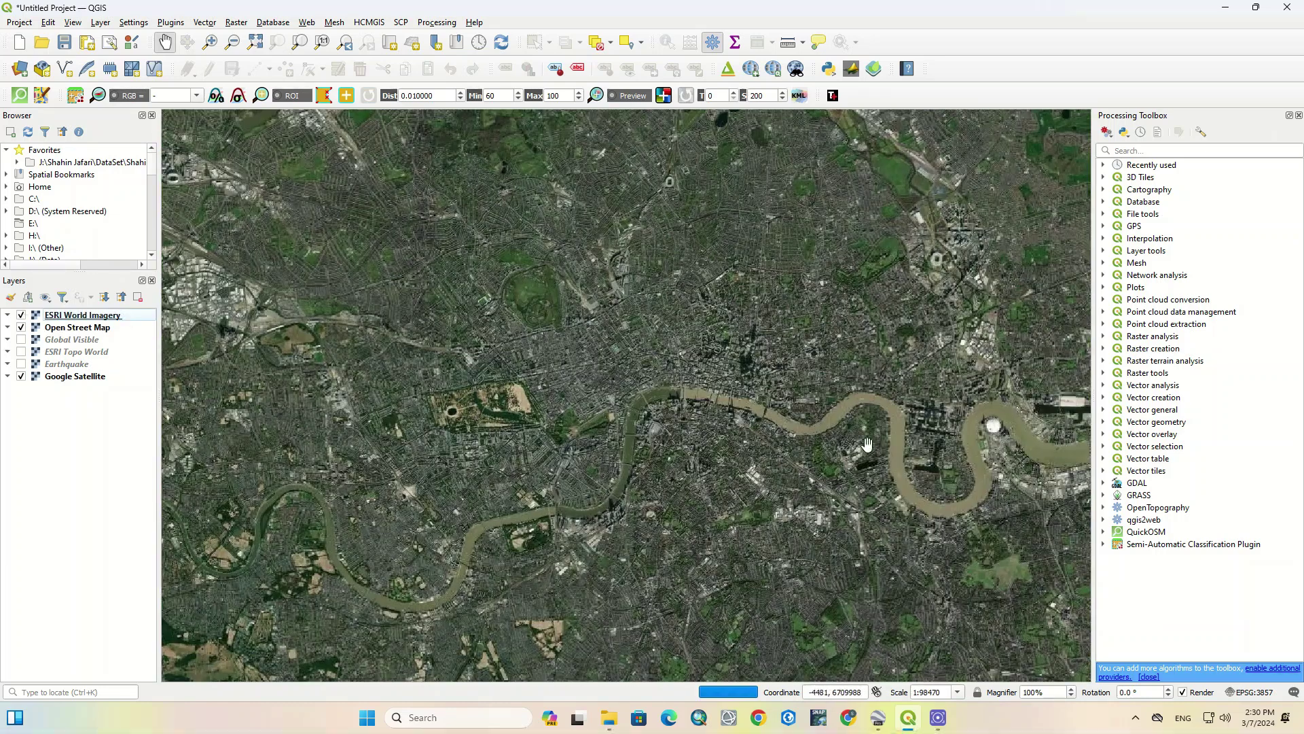
scroll(963, 415, "up", 1)
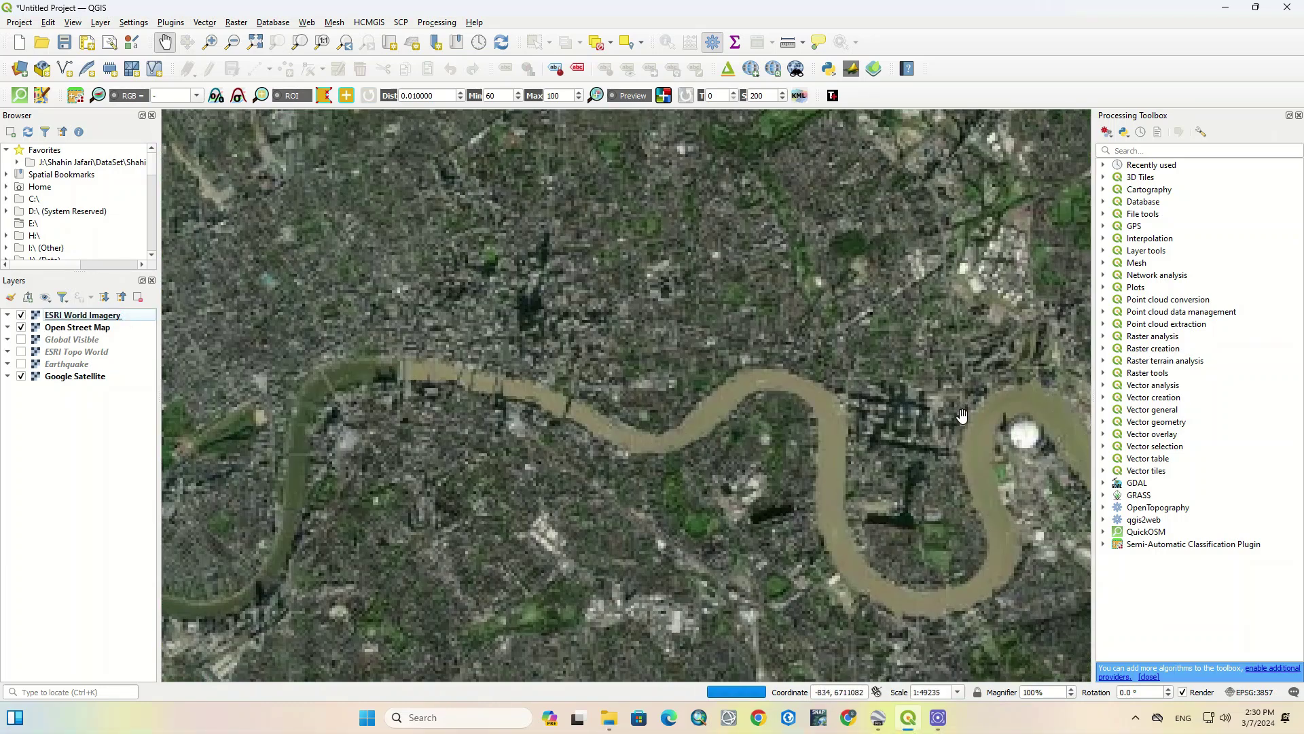
Hide ESRI World Imagery and Open Street Map, then toggle the layers above Google Satellite one by one to compare them over London
left_click(21, 314)
left_click(21, 327)
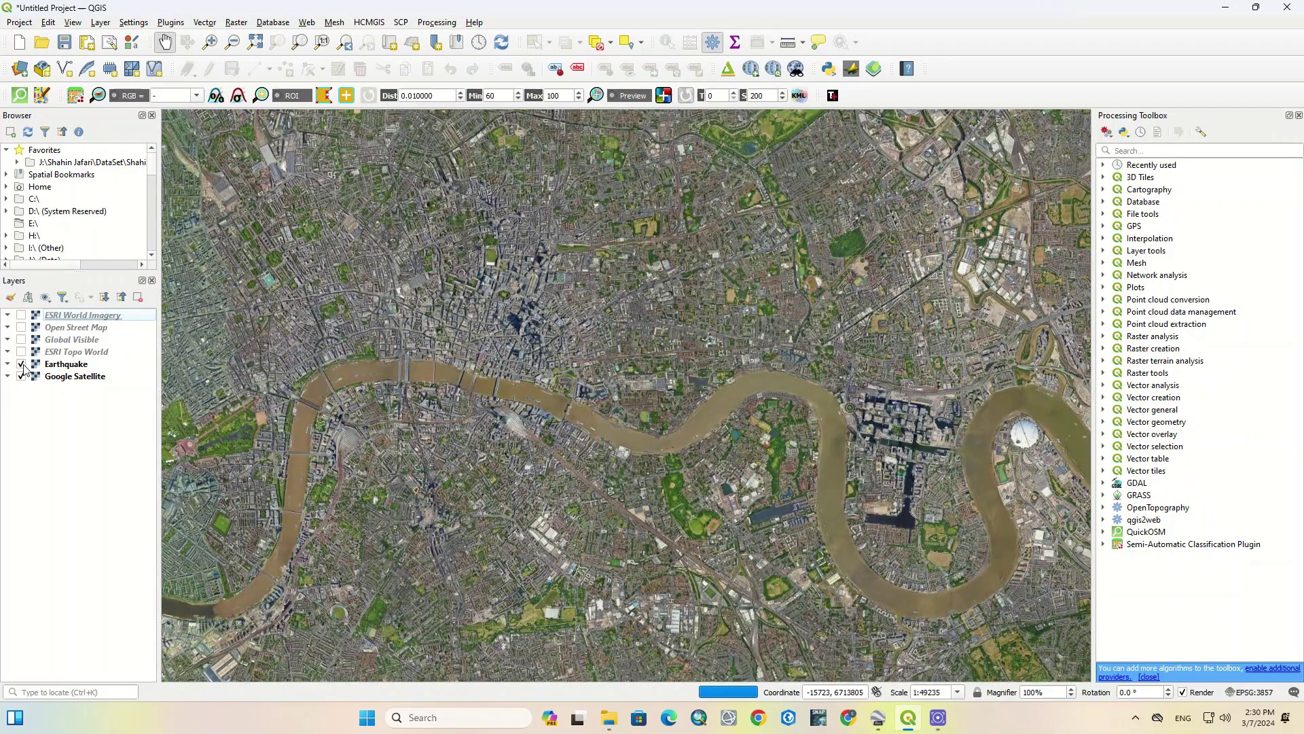
left_click(21, 351)
left_click(21, 339)
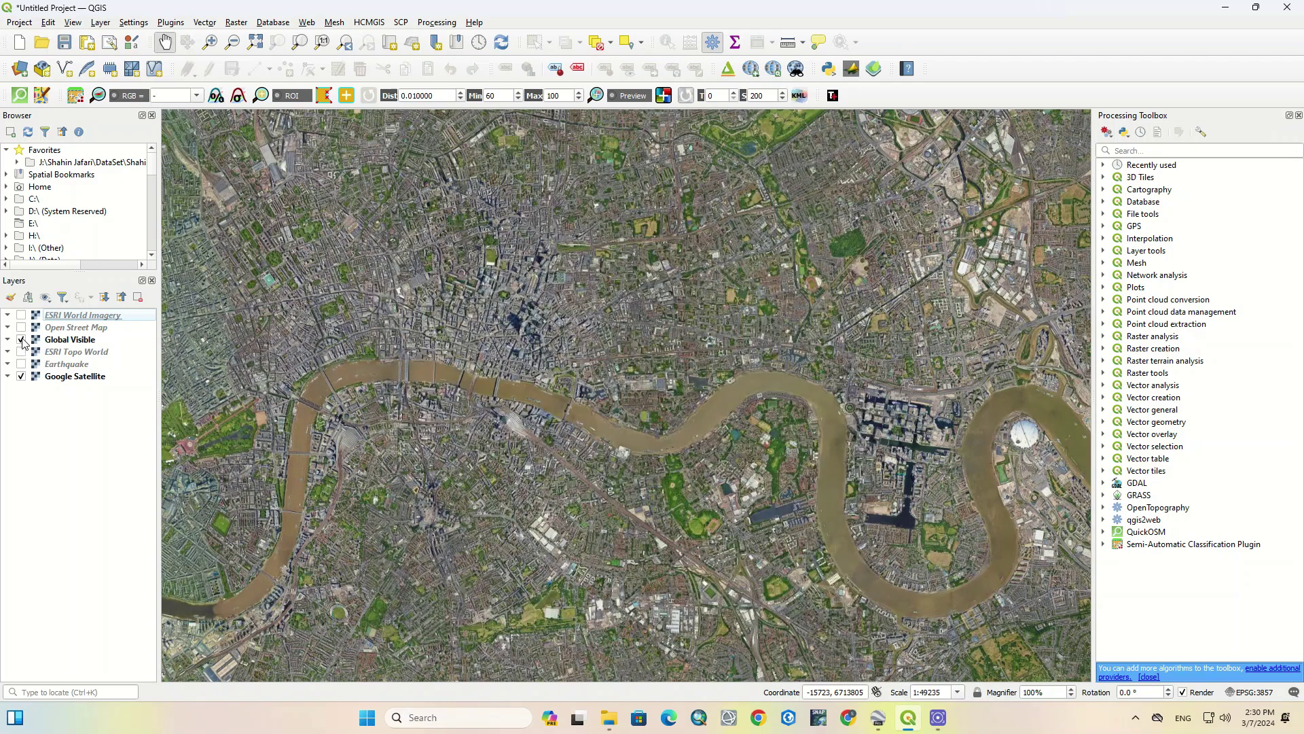
left_click(21, 339)
left_click(21, 327)
left_click(21, 327)
left_click(21, 315)
left_click(21, 315)
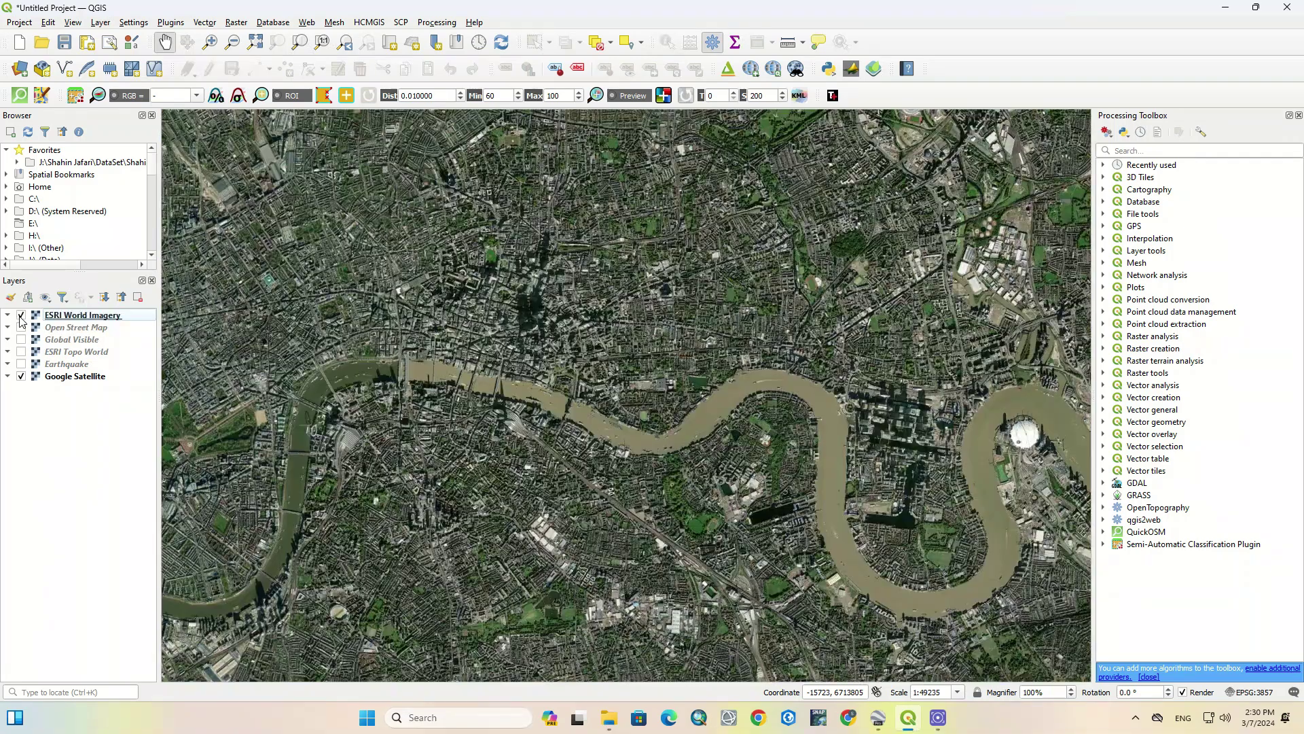
Examine the Google Satellite imagery of the docklands high-rise district in London at close range
scroll(988, 469, "up", 2)
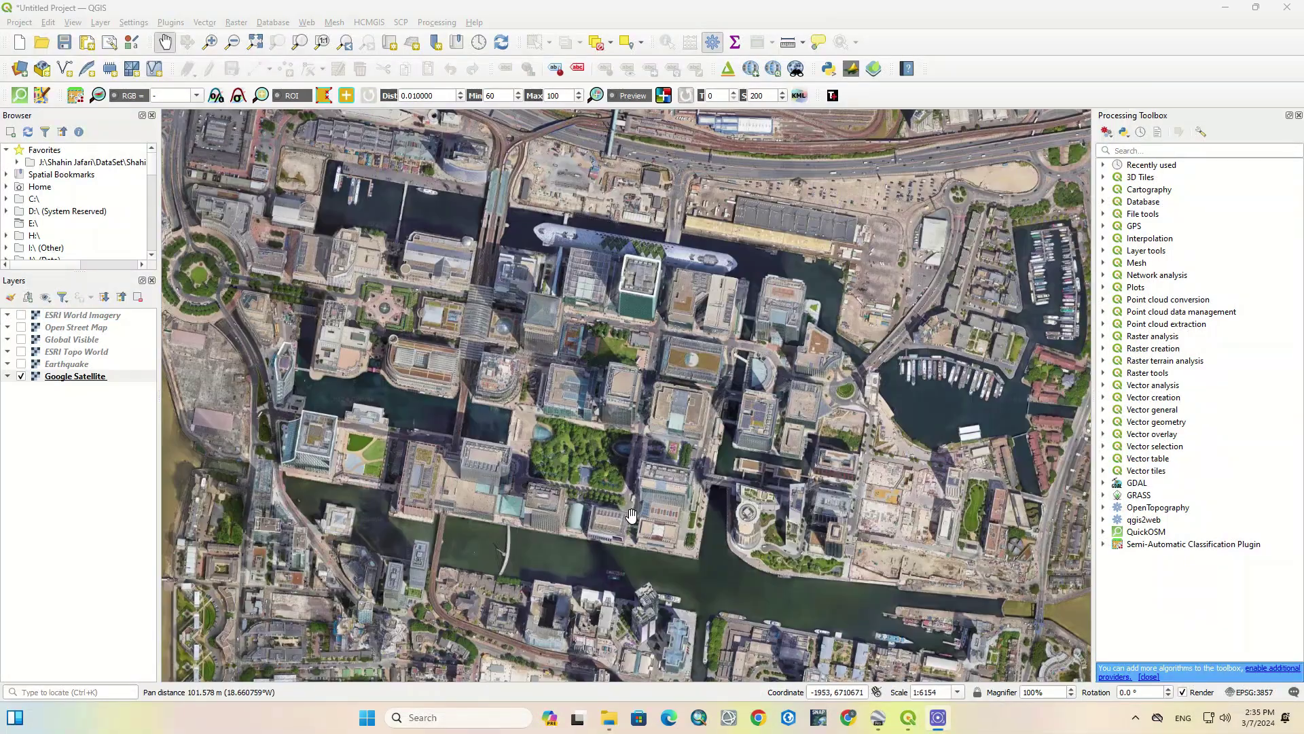
scroll(637, 420, "up", 1)
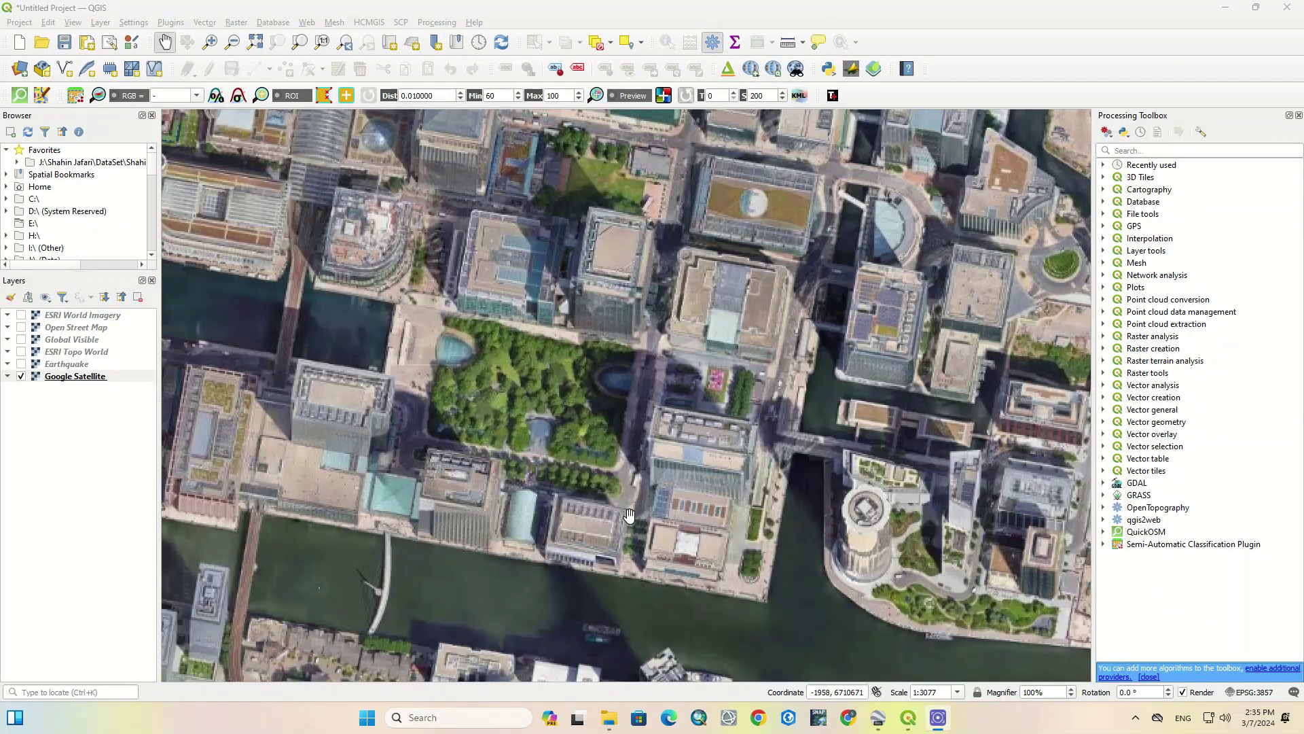
left_click_drag(637, 420, 773, 324)
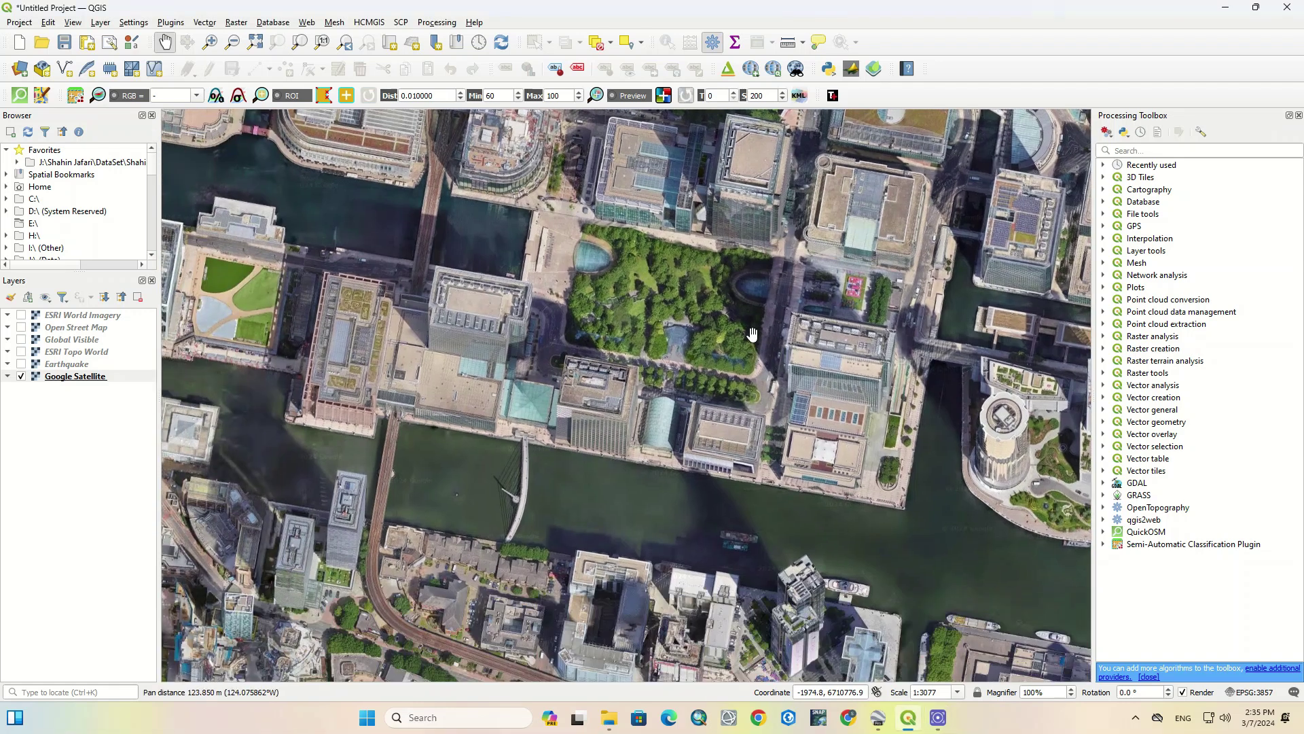
left_click_drag(769, 370, 803, 455)
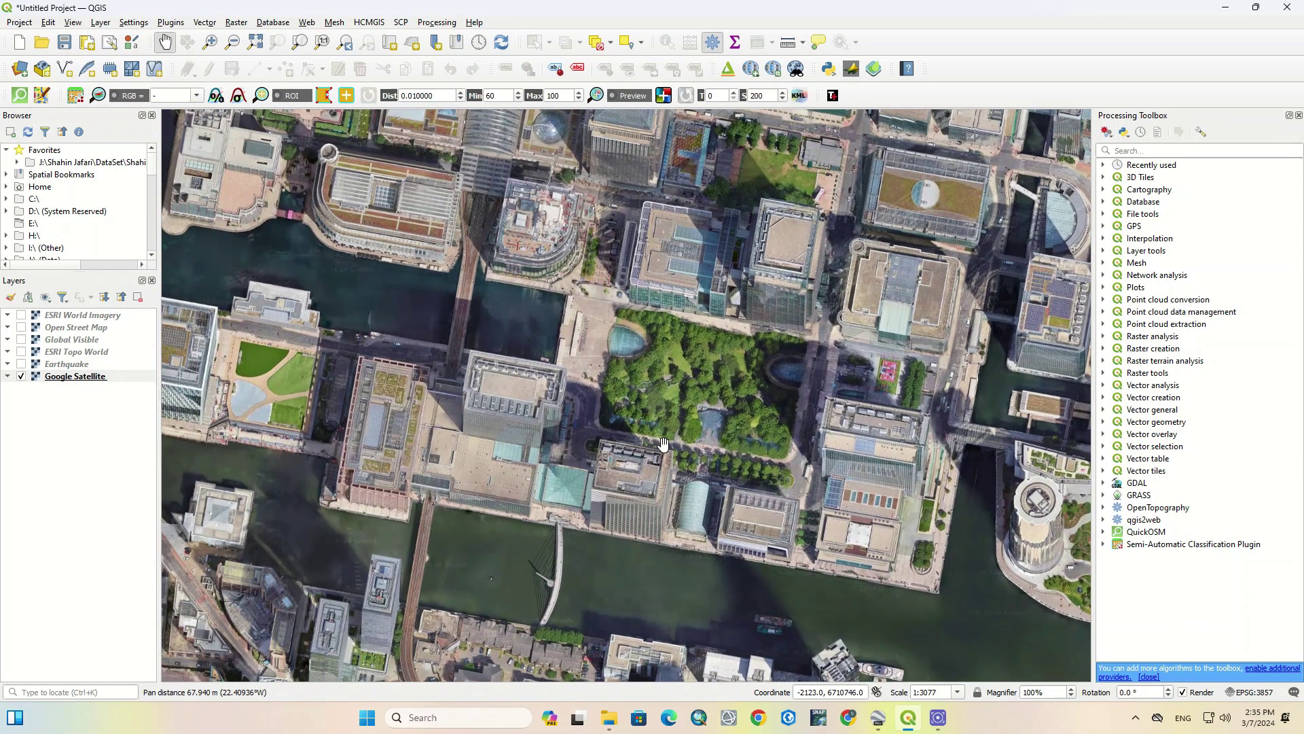
scroll(664, 443, "down", 1)
left_click_drag(664, 443, 616, 331)
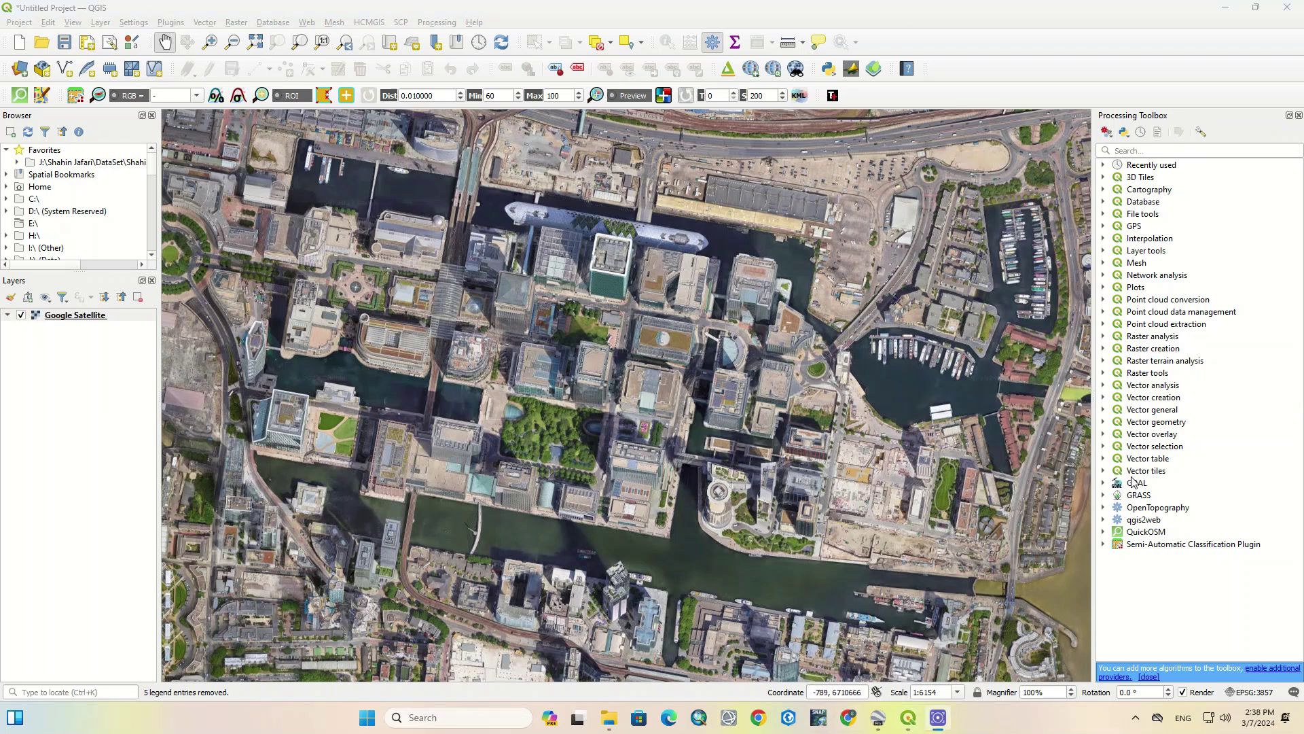
Convert the map to a temporary raster at 100 map units per pixel, using an extent drawn around nearly the whole visible map
left_click(1105, 373)
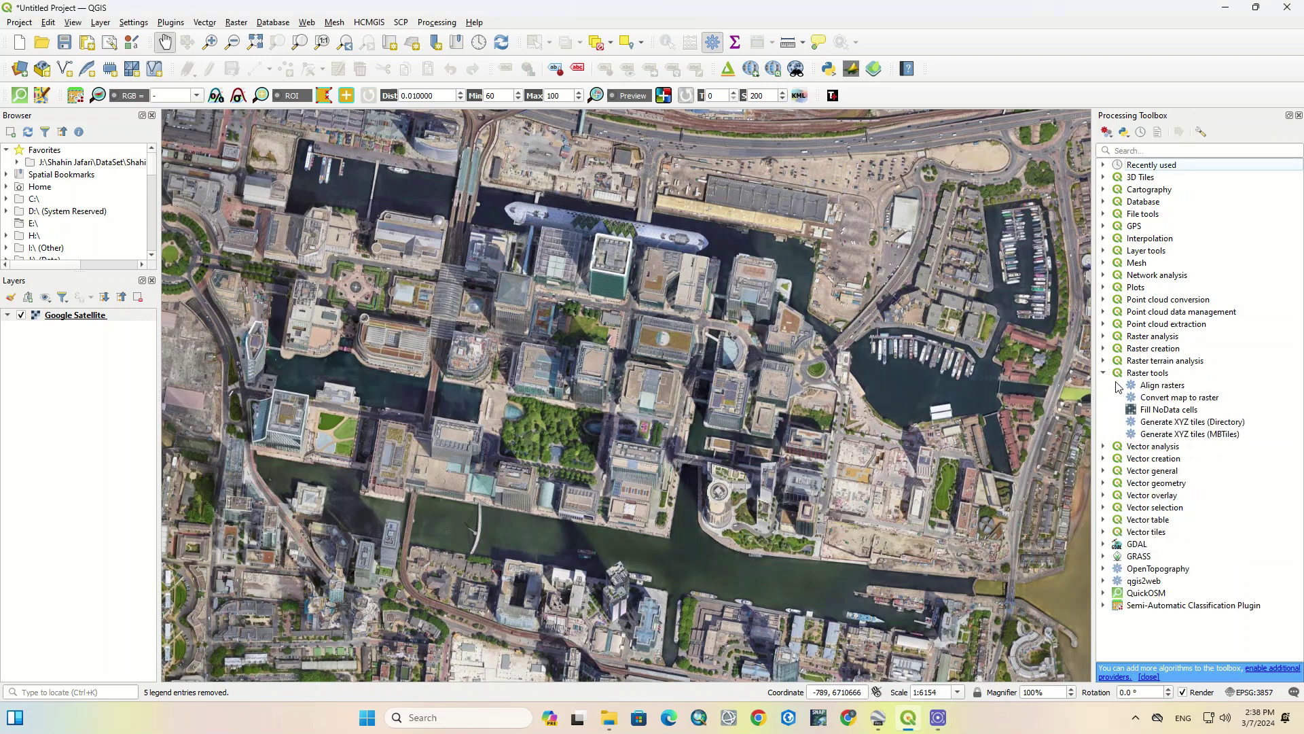
double_click(1163, 398)
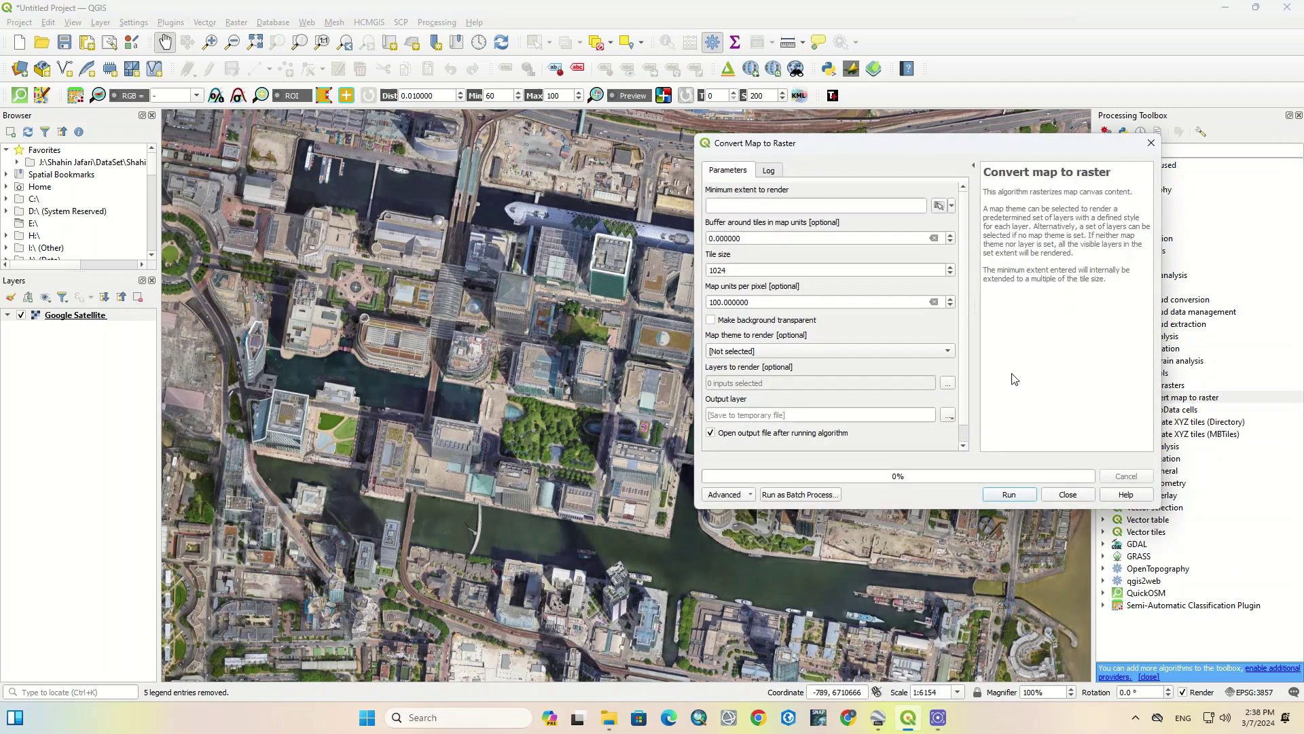
left_click(953, 206)
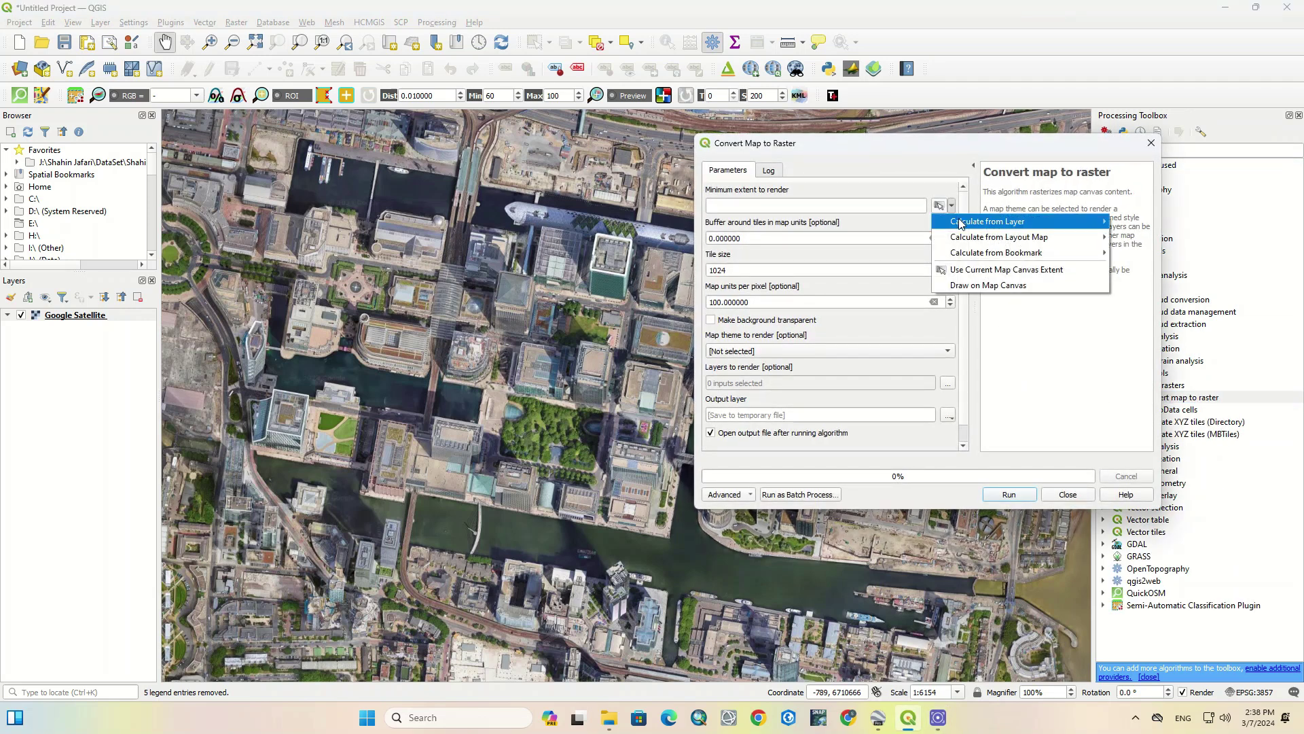
mouse_move(962, 225)
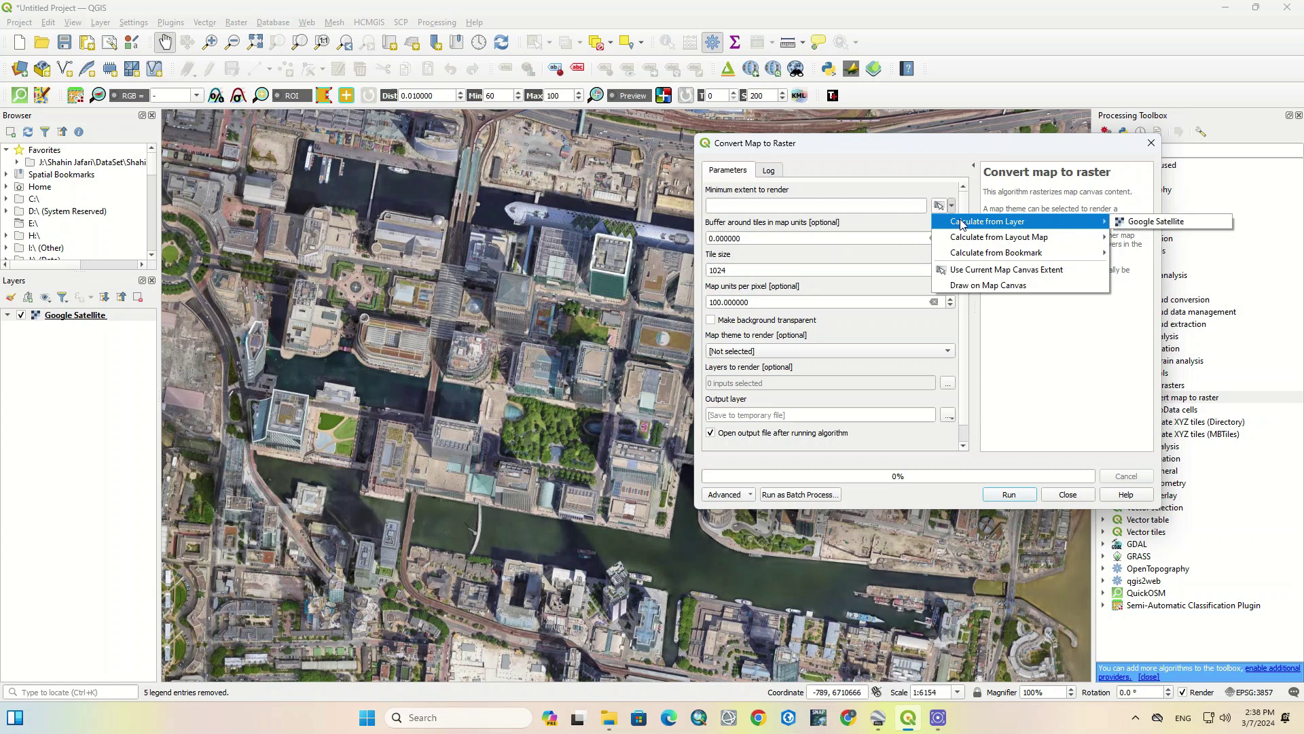
left_click(984, 285)
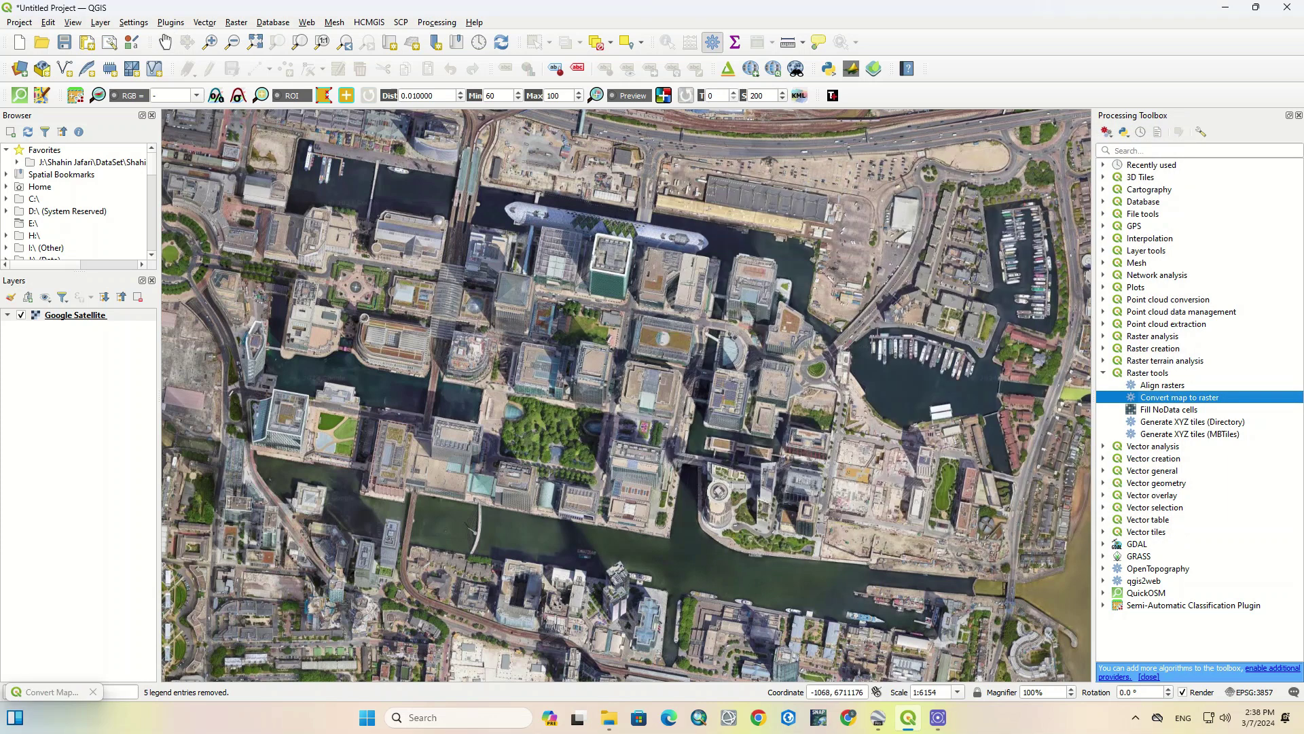
left_click_drag(171, 116, 1066, 658)
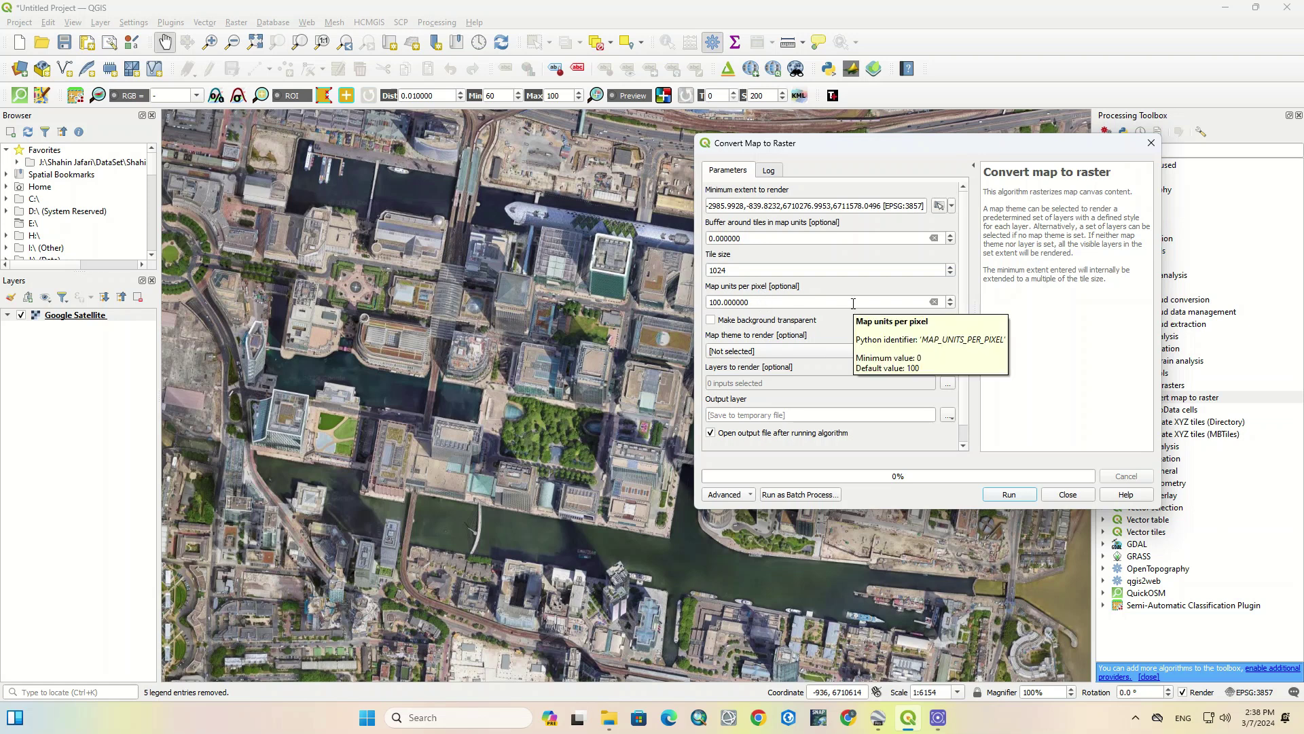
scroll(836, 303, "down", 1)
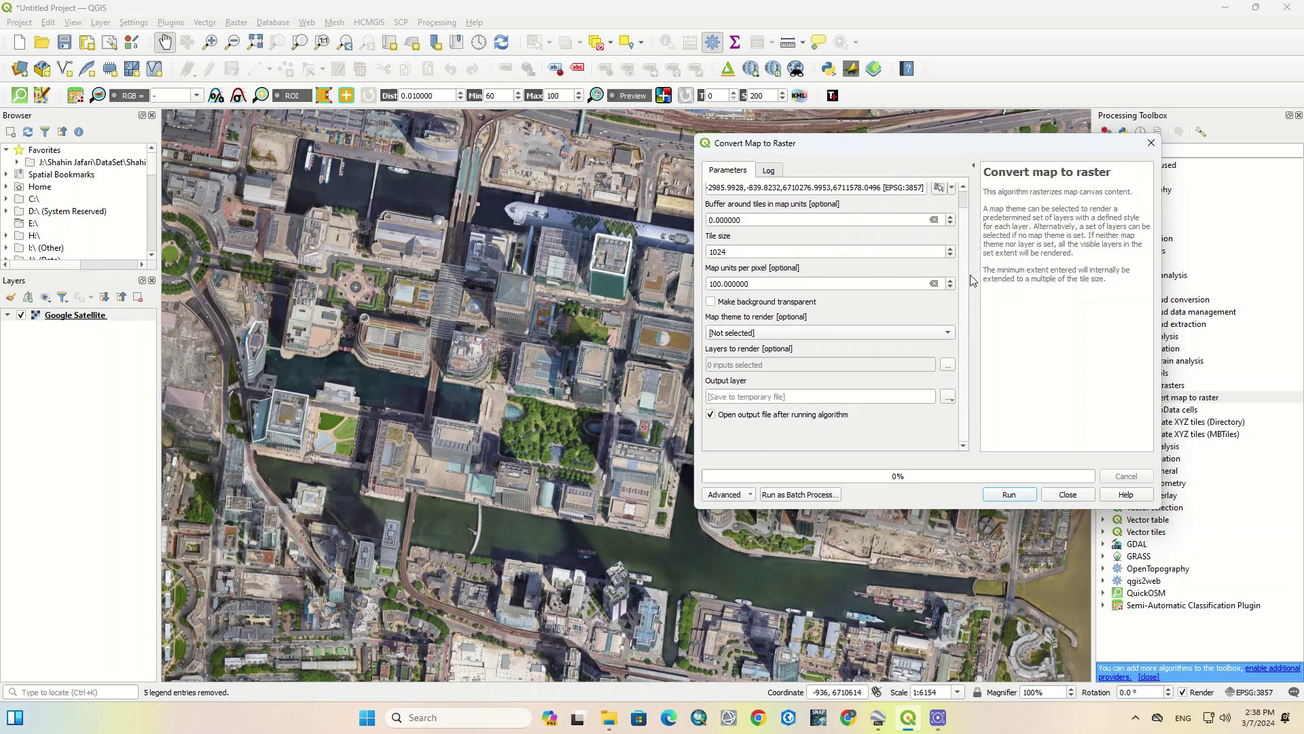
left_click(1027, 498)
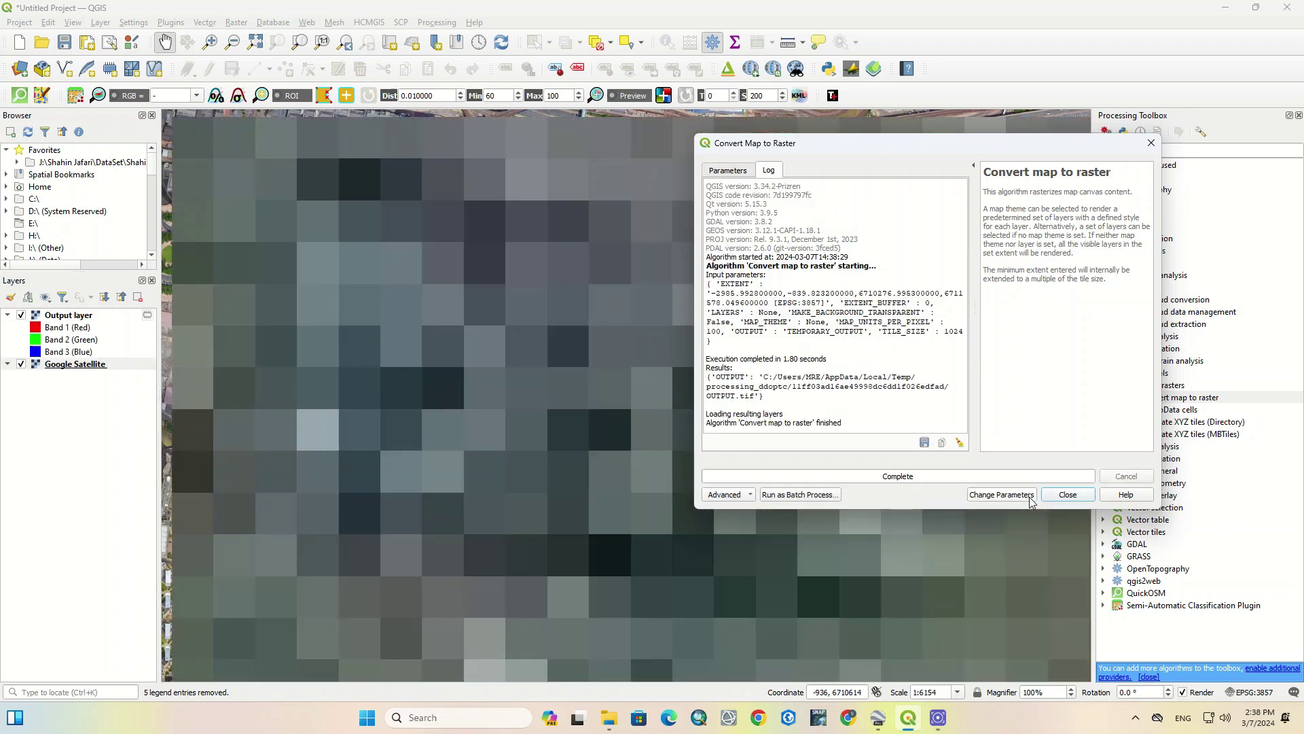
Set the map units per pixel to 5 and run the map-to-raster conversion again
left_click(728, 173)
left_click_drag(767, 283, 627, 274)
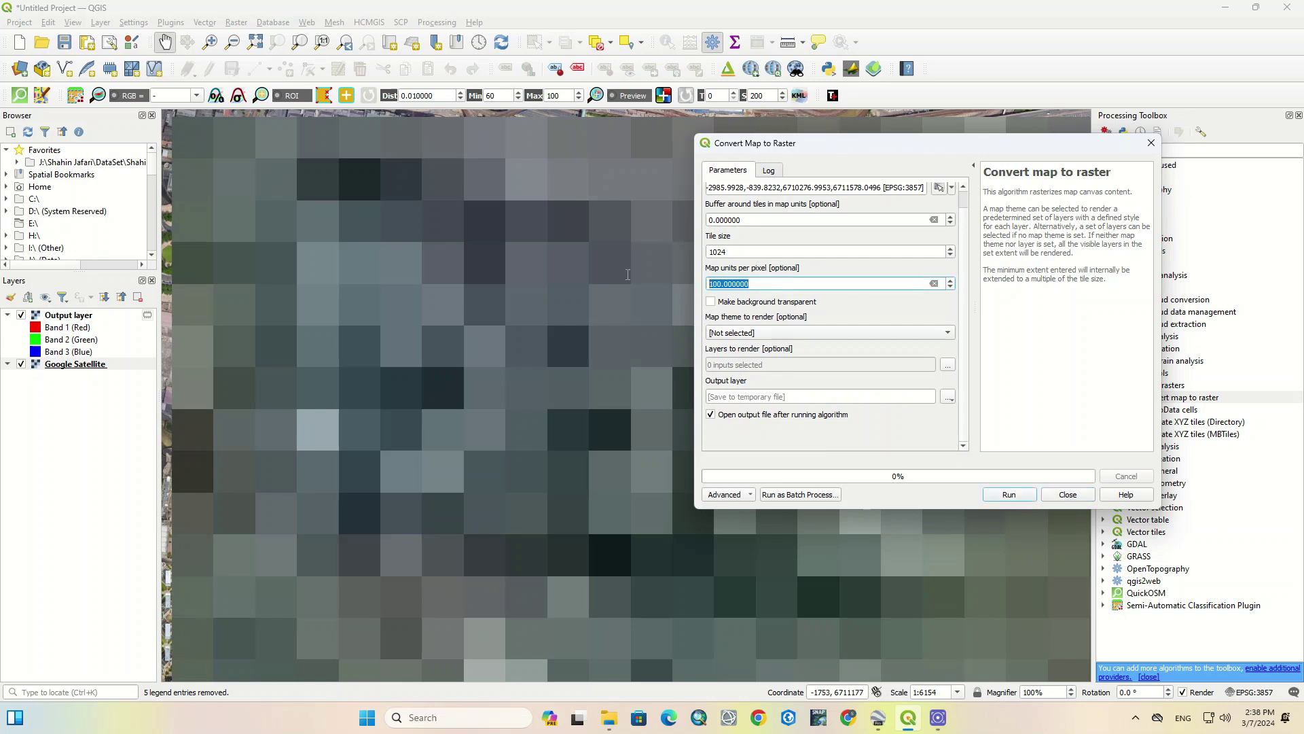
type("5")
left_click(1008, 495)
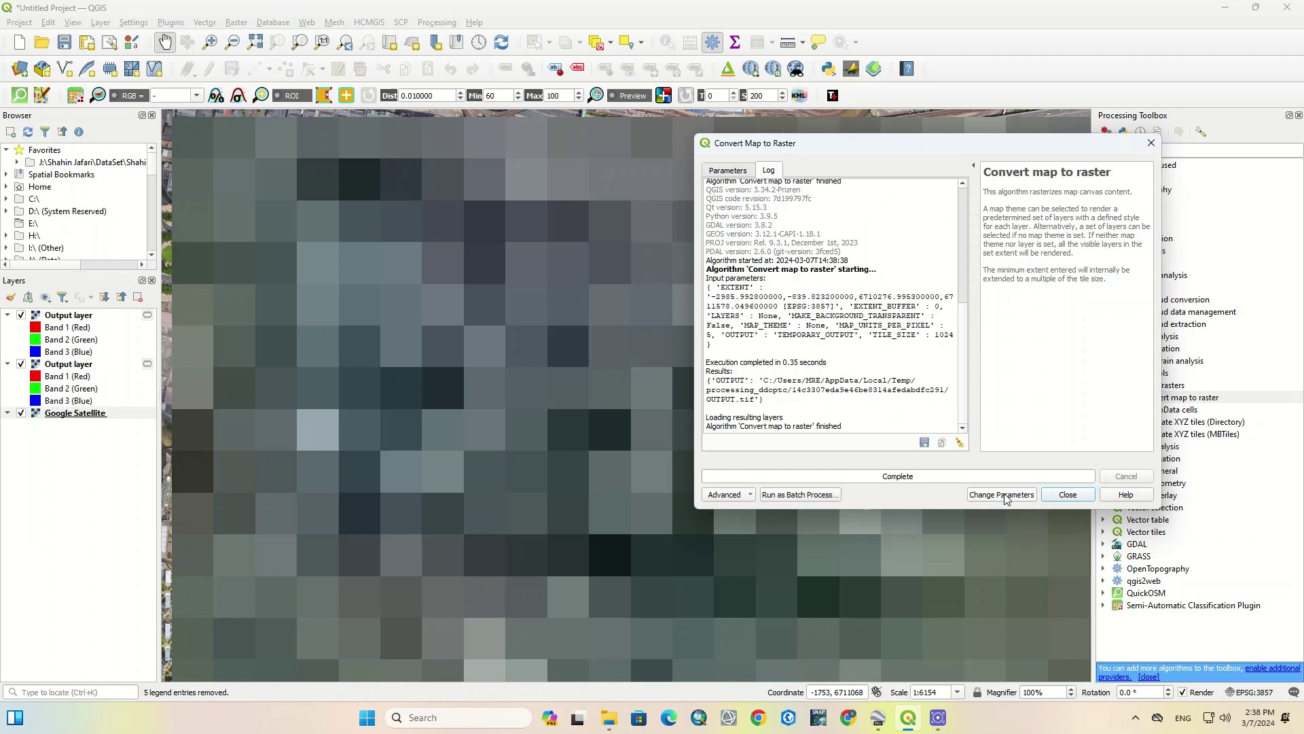
Close the Convert Map to Raster dialog and hide both output layers
left_click(1151, 143)
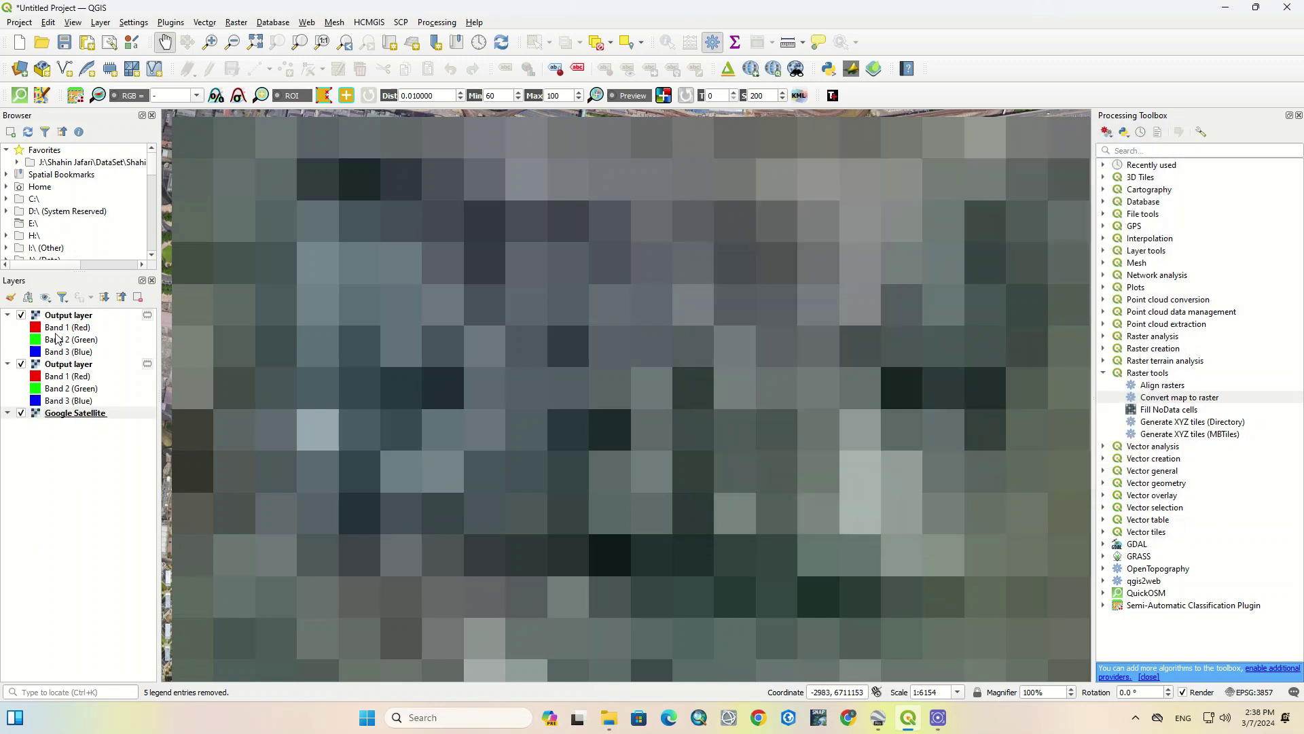
left_click(21, 315)
left_click(21, 364)
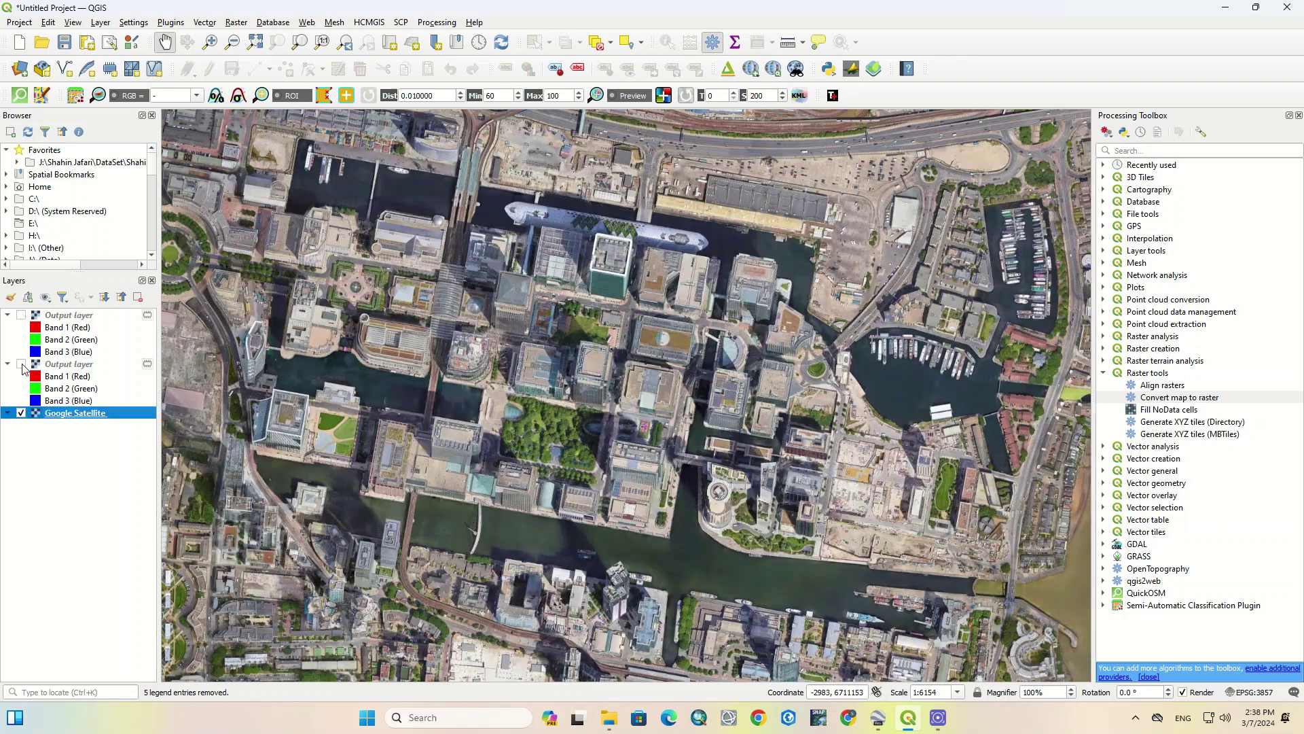
Open the Convert map to raster tool again and draw the minimum extent around nearly the whole visible map
double_click(1148, 398)
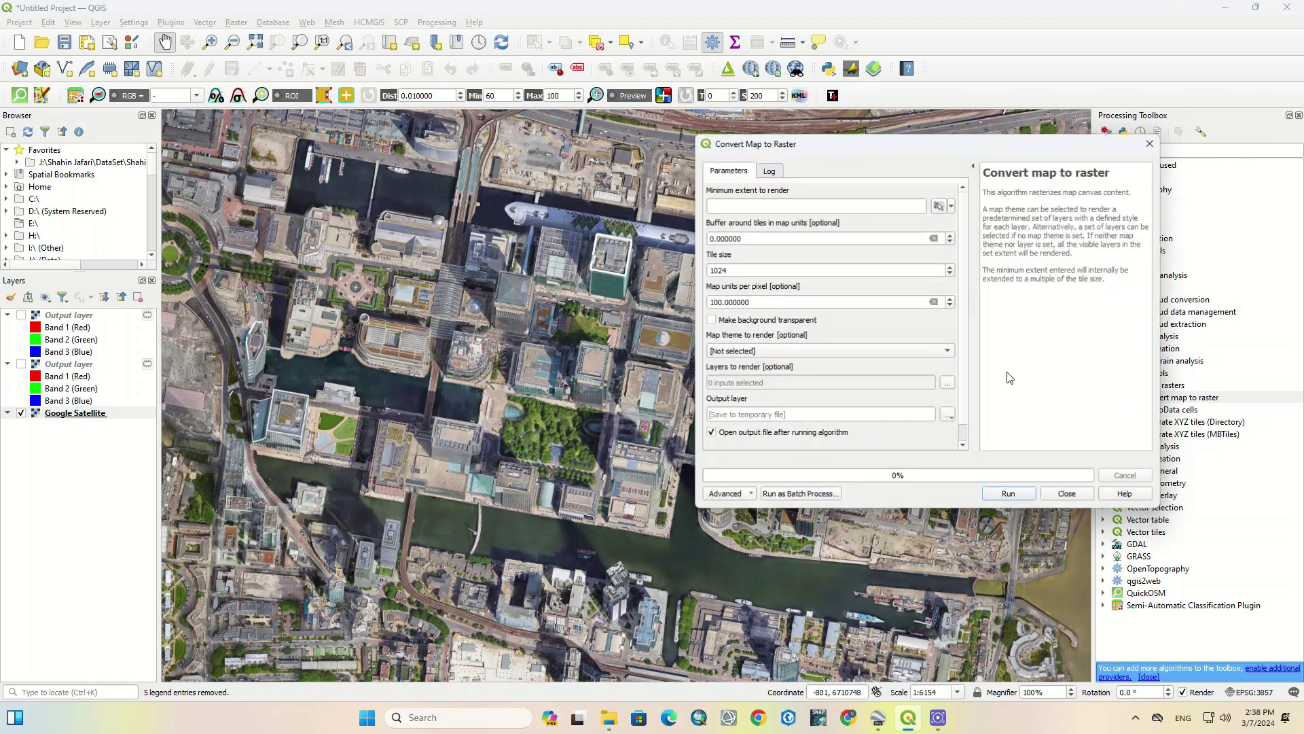
left_click(952, 207)
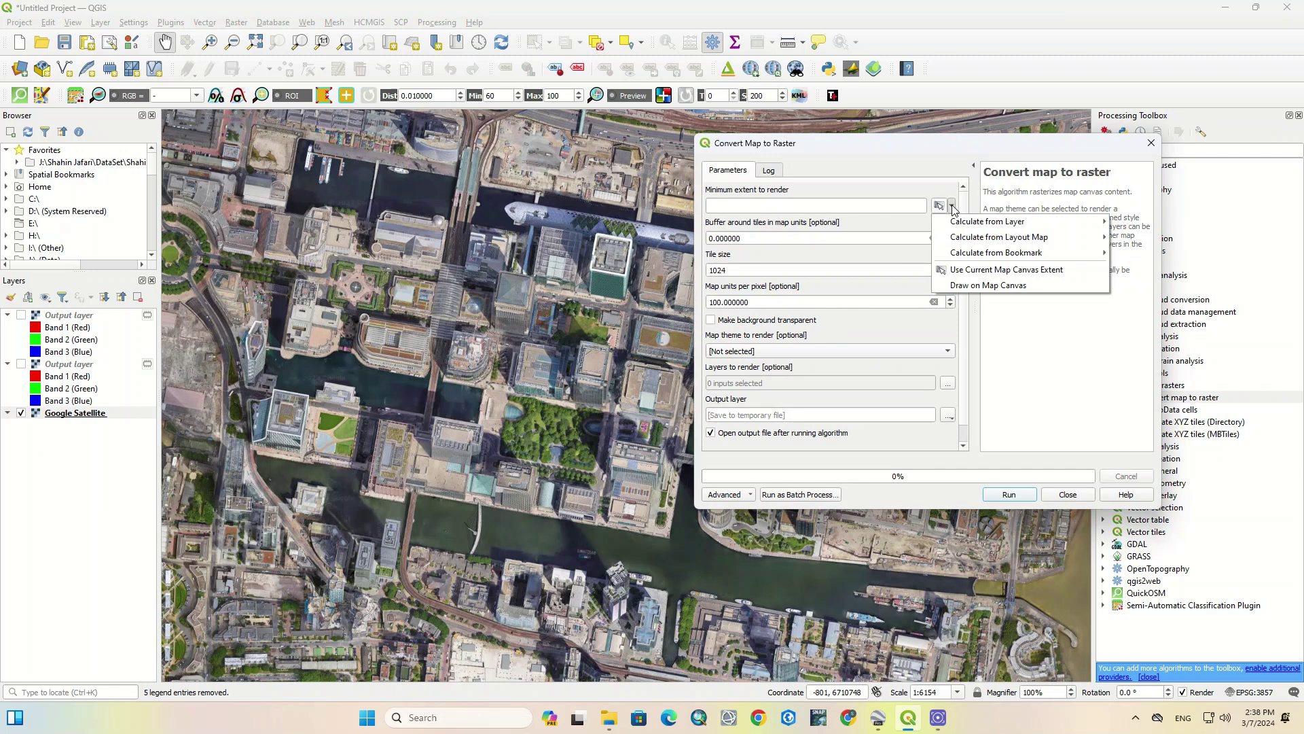
left_click(961, 286)
mouse_move(168, 113)
left_mouse_down()
mouse_move(864, 574)
mouse_move(1088, 673)
left_mouse_up()
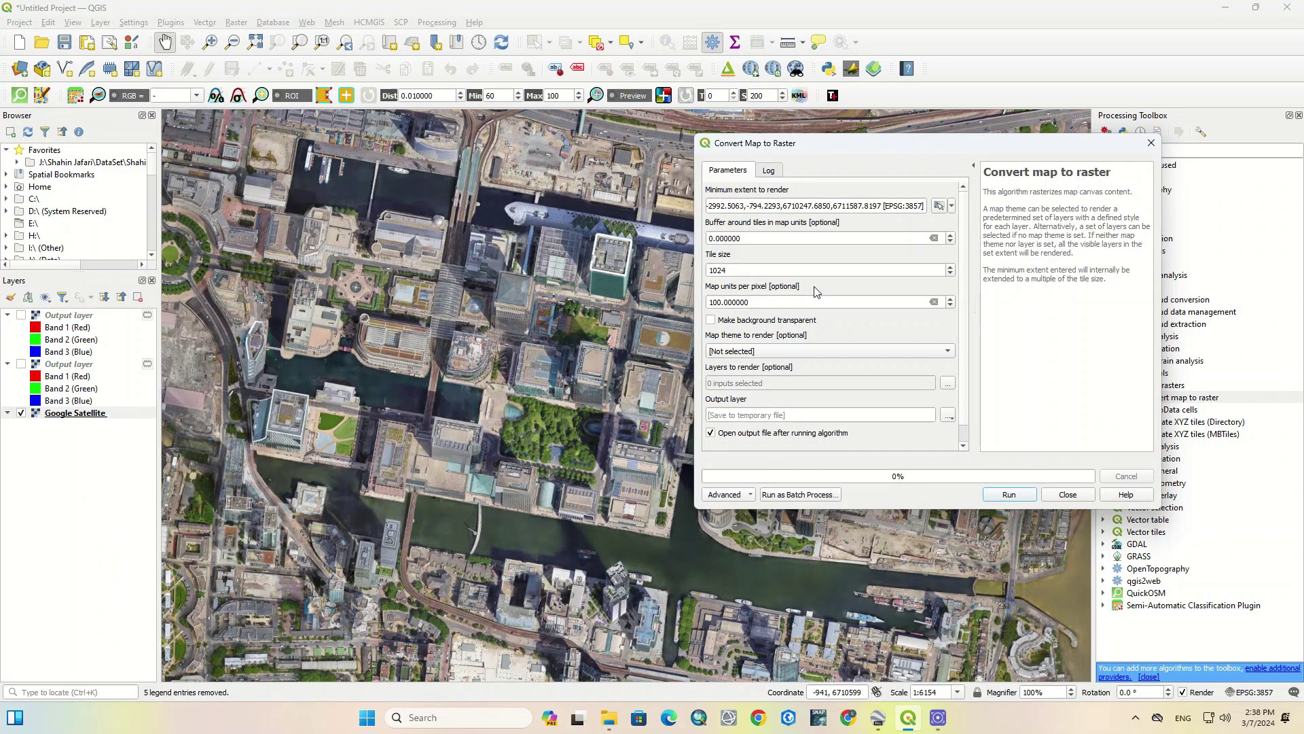
left_click(779, 351)
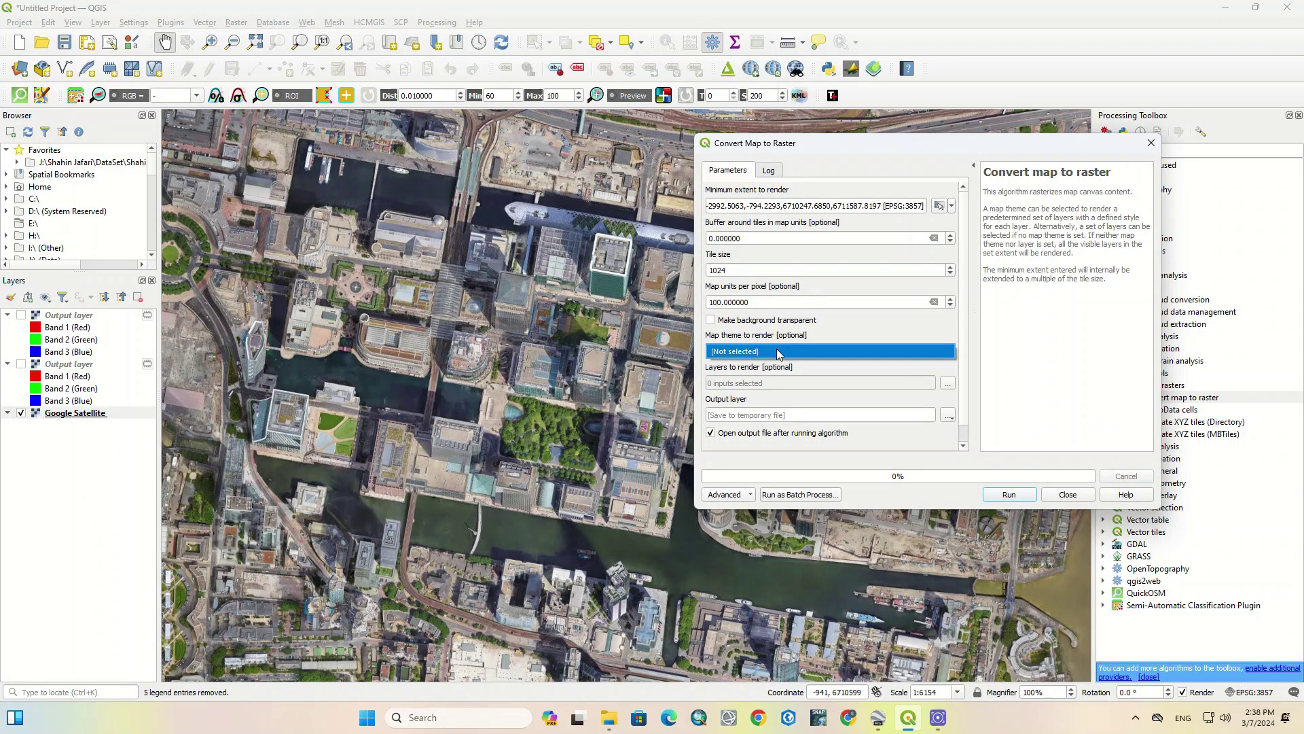
left_click(779, 352)
Set the map units per pixel to 0.15, run the conversion to a temporary raster, and close the dialog
left_click_drag(771, 299, 699, 296)
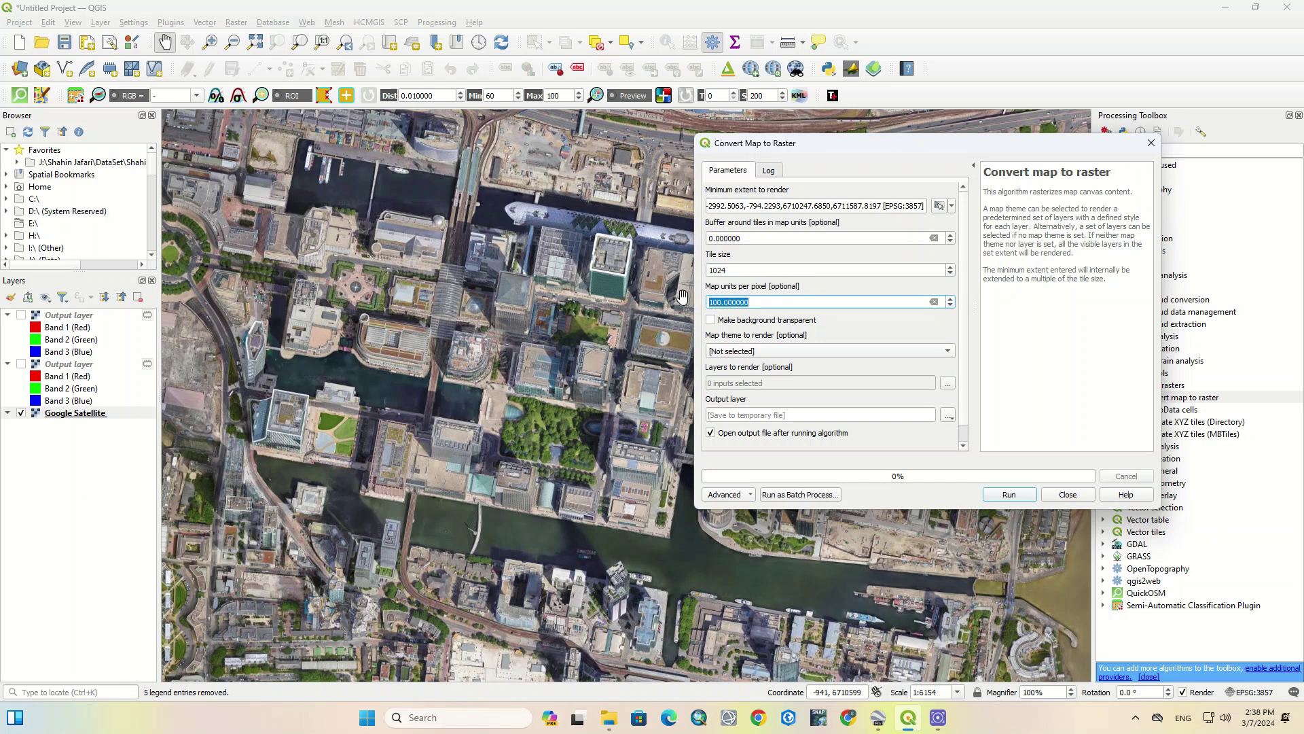
type("0.15")
key("Tab")
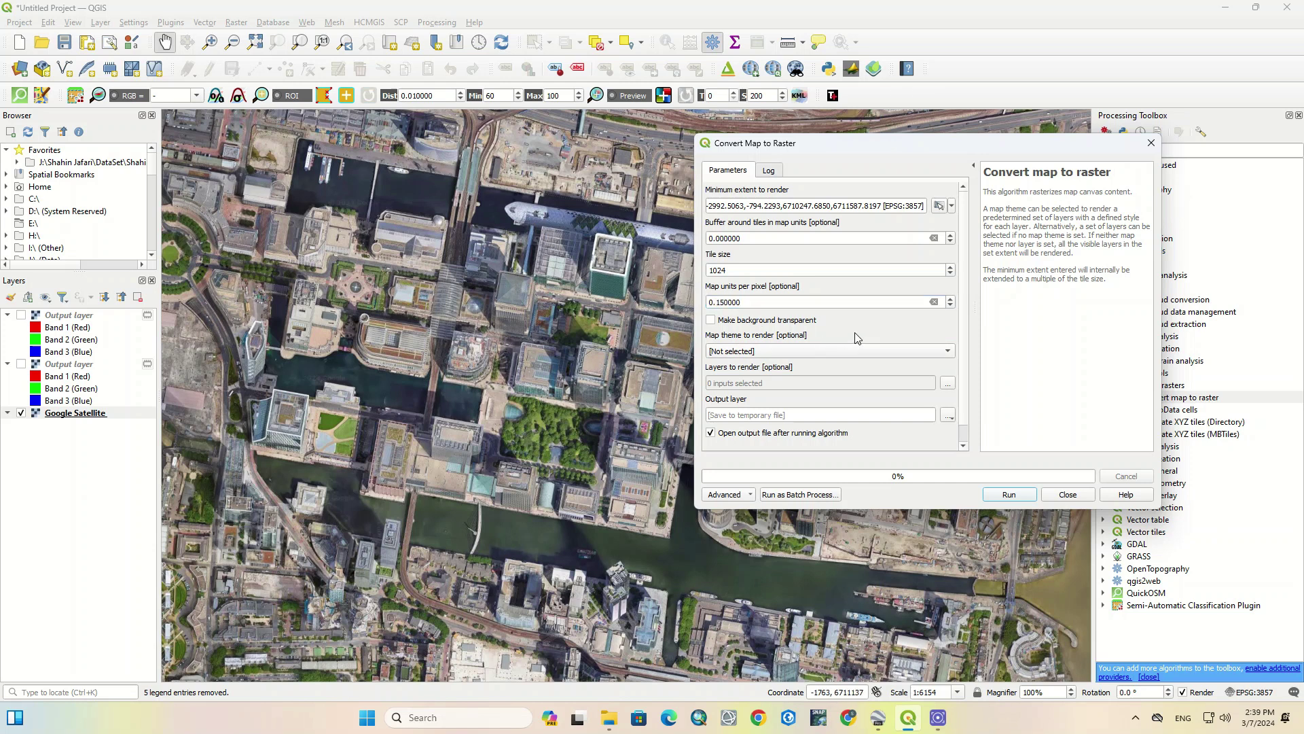
left_click(1026, 496)
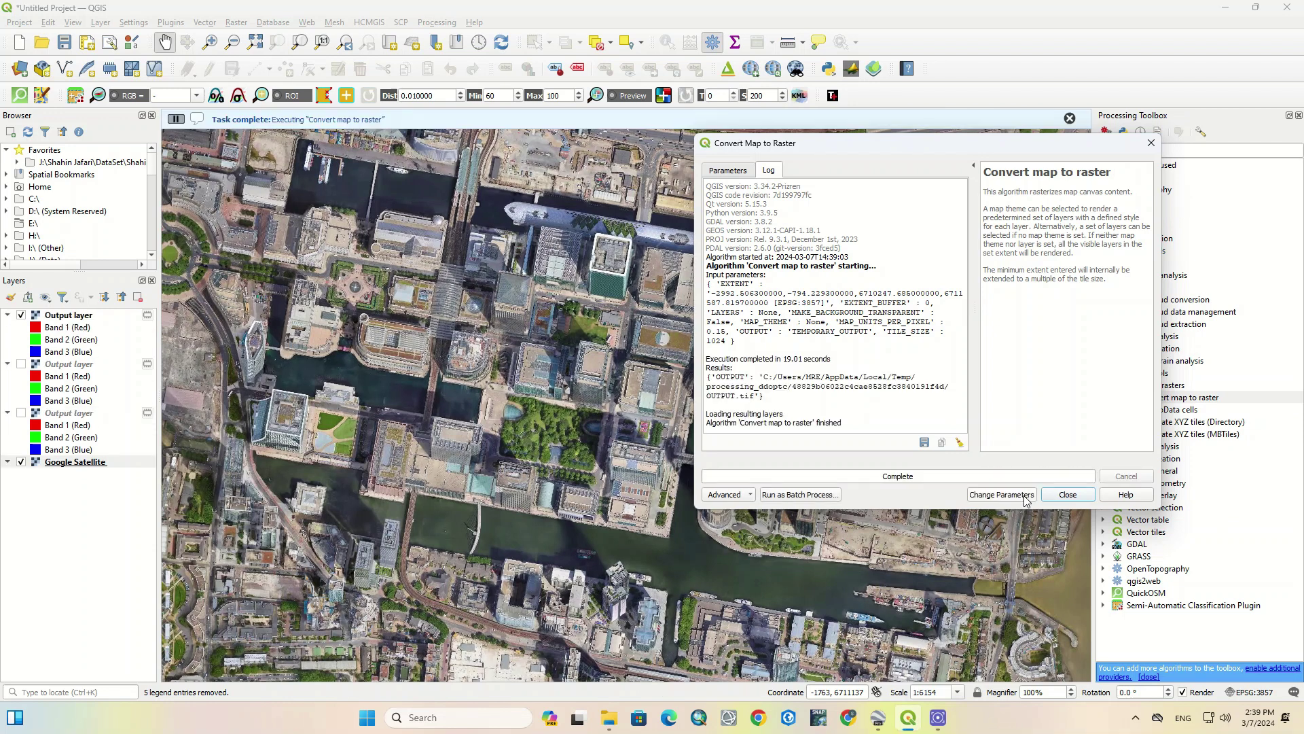
left_click(1150, 143)
left_click(1068, 120)
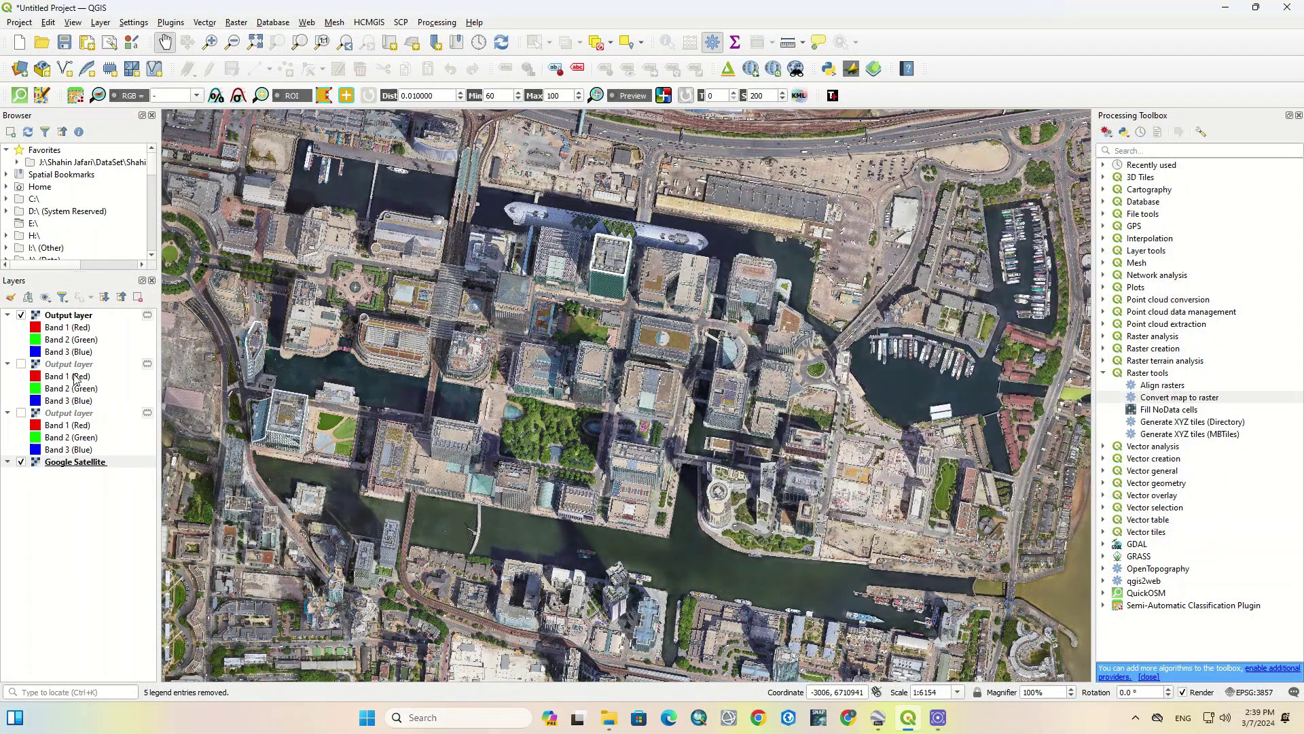
Remove the two older hidden output layers from the project
right_click(41, 367)
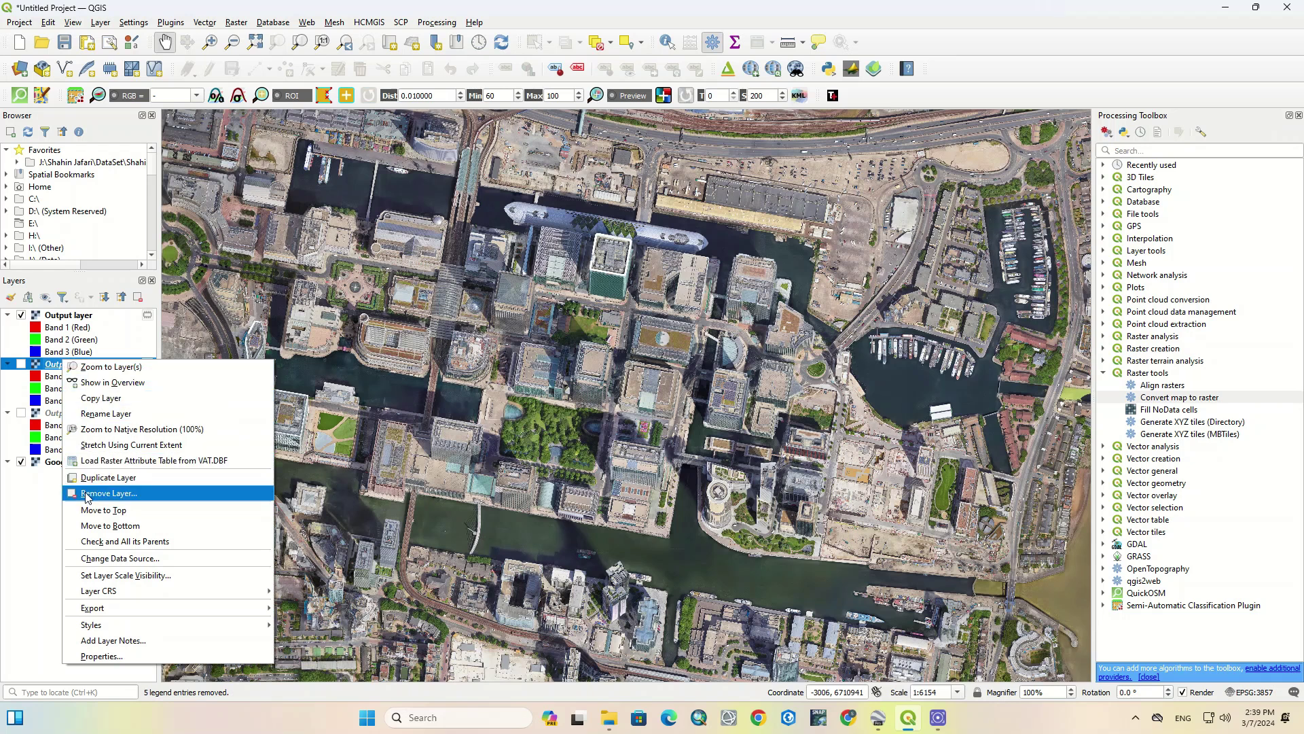
left_click(86, 495)
left_click(626, 371)
right_click(41, 363)
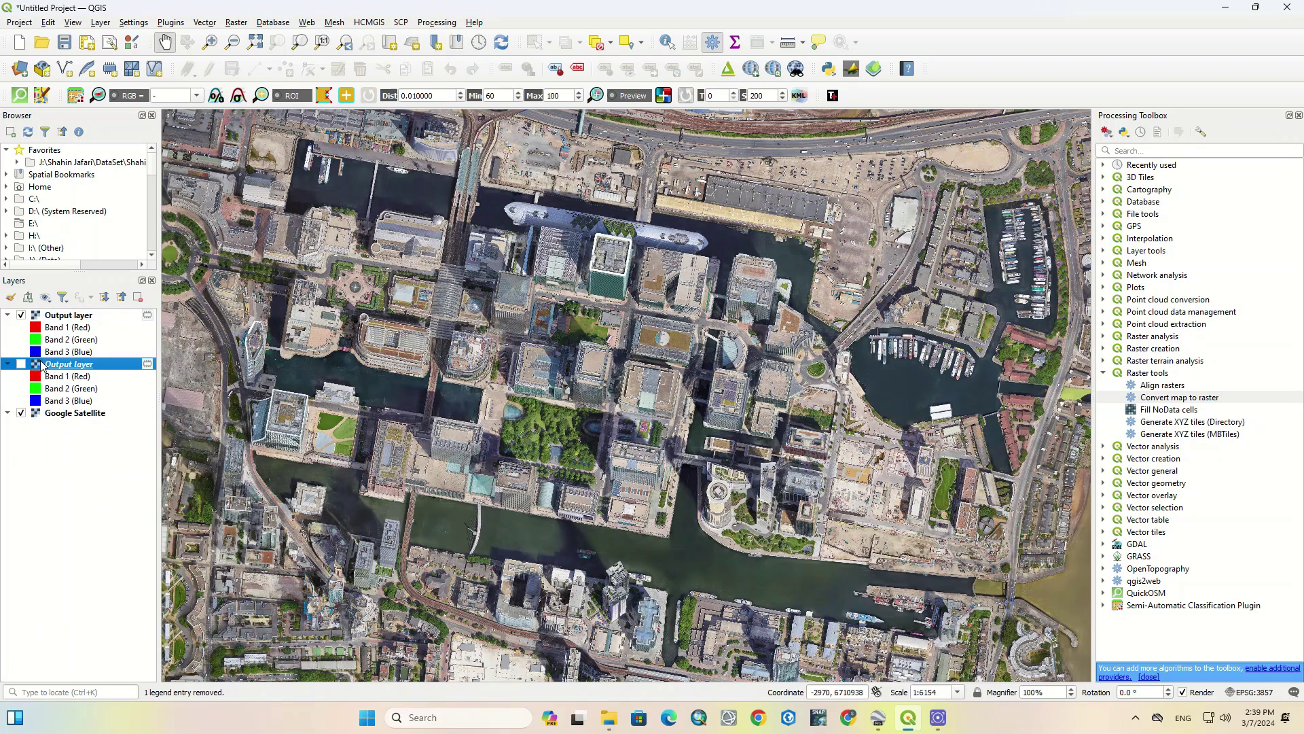
left_click(86, 494)
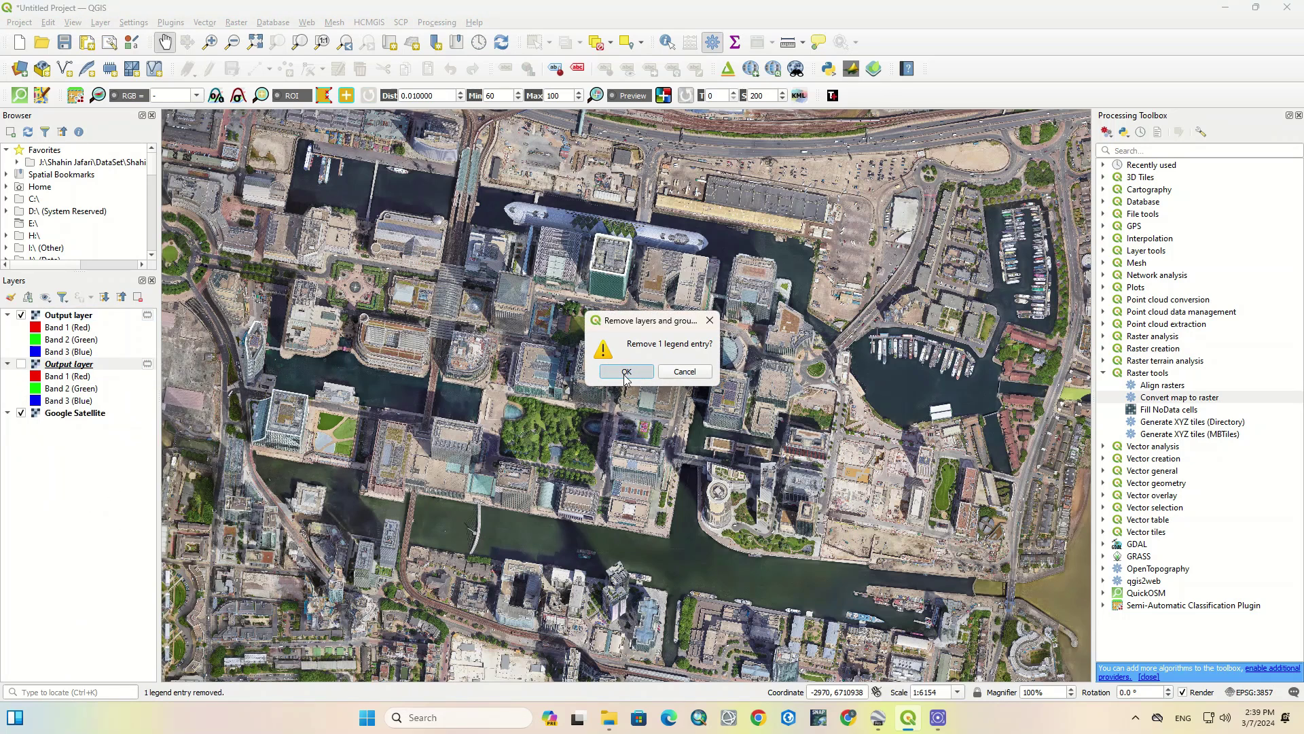
left_click(626, 371)
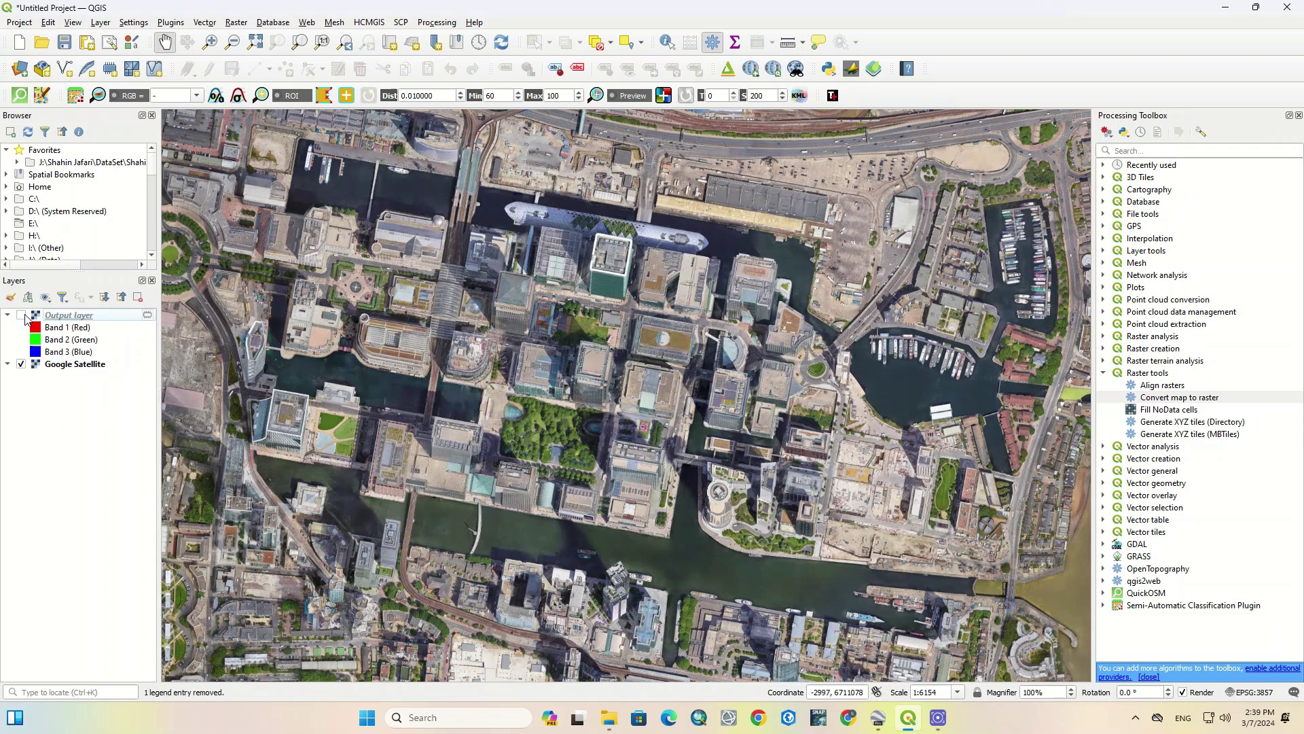
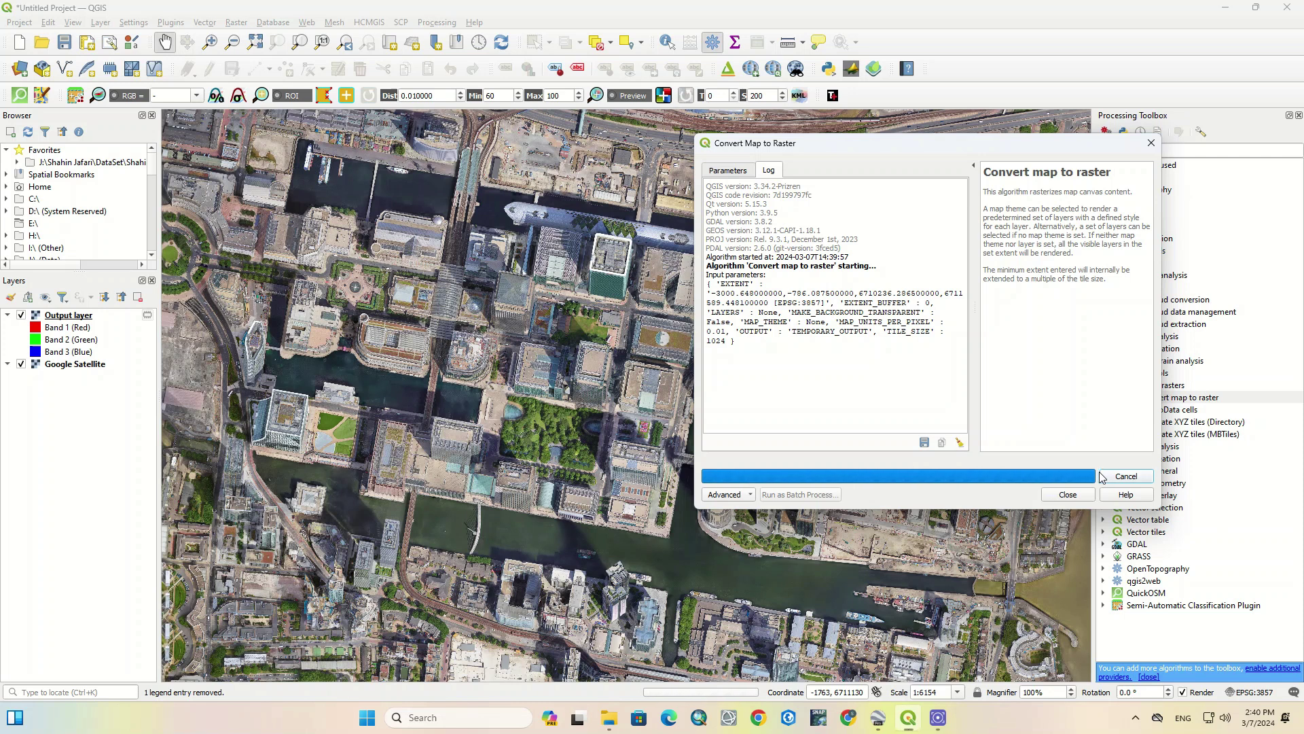
Cancel the running map-to-raster conversion and close its dialog
left_click(1102, 477)
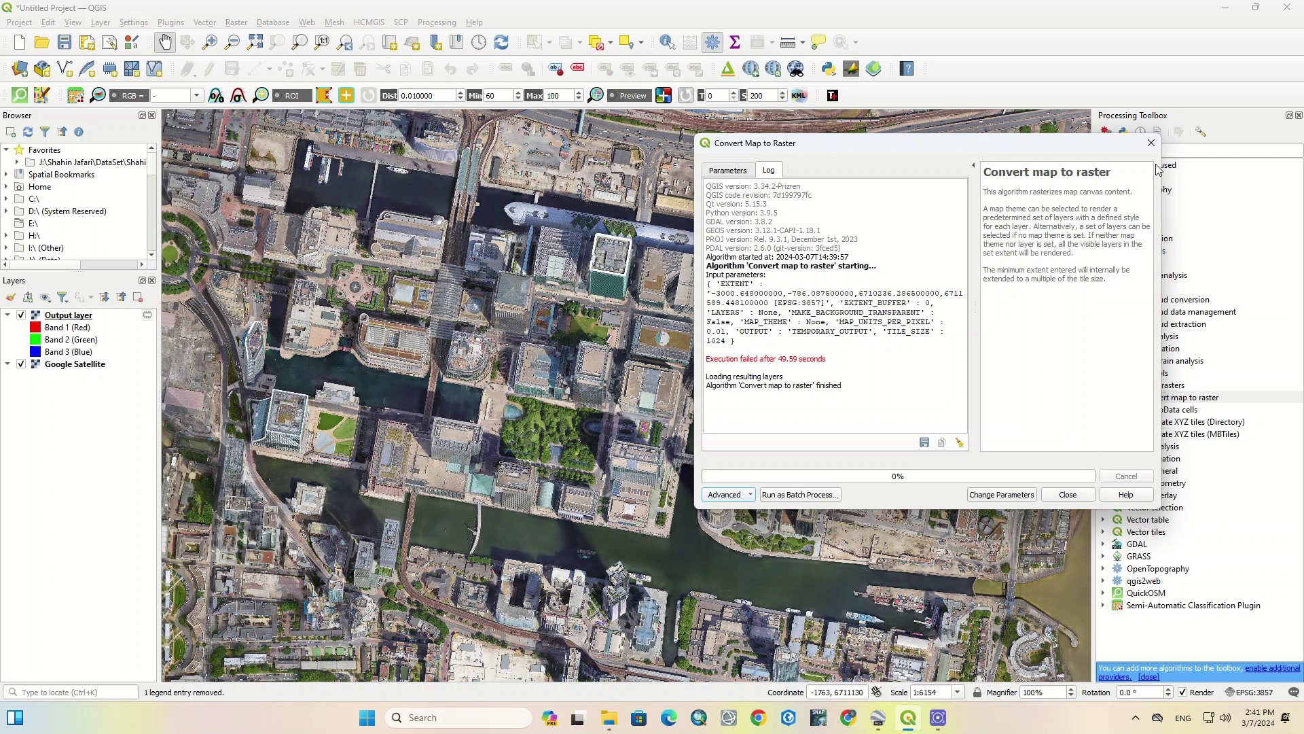
left_click(1151, 143)
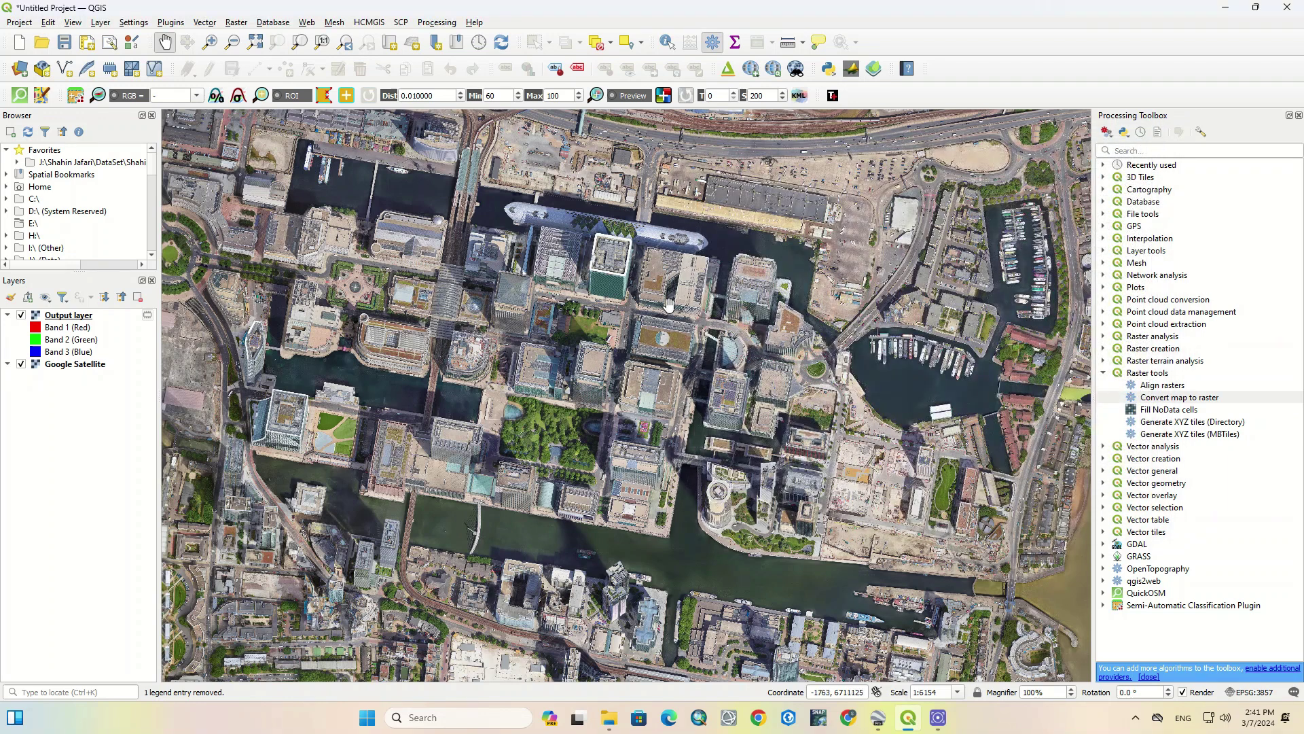
Examine the output raster's detail at close range, from the domed and pyramid-roofed buildings to the long roof over the dock
scroll(455, 353, "up", 2)
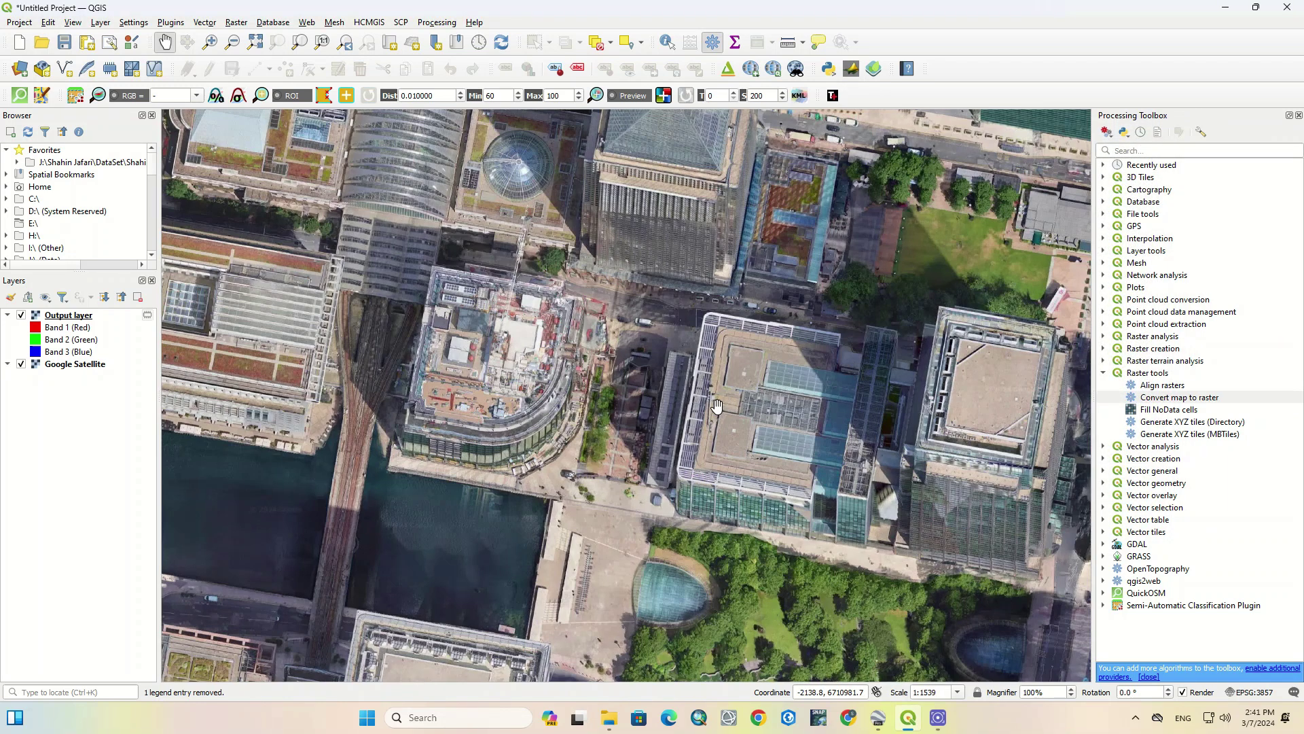
scroll(730, 394, "up", 1)
left_click_drag(638, 255, 663, 484)
scroll(664, 484, "down", 1)
left_click_drag(576, 365, 687, 514)
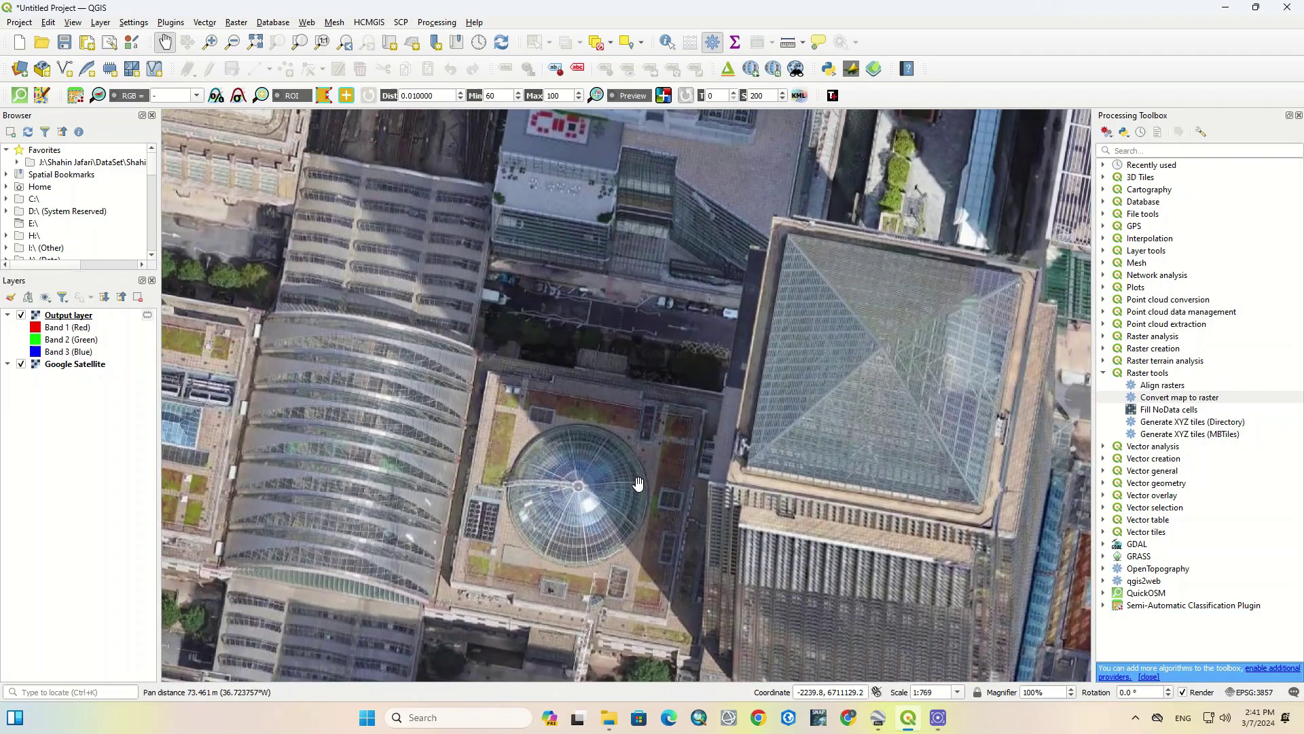
left_click_drag(794, 273, 671, 577)
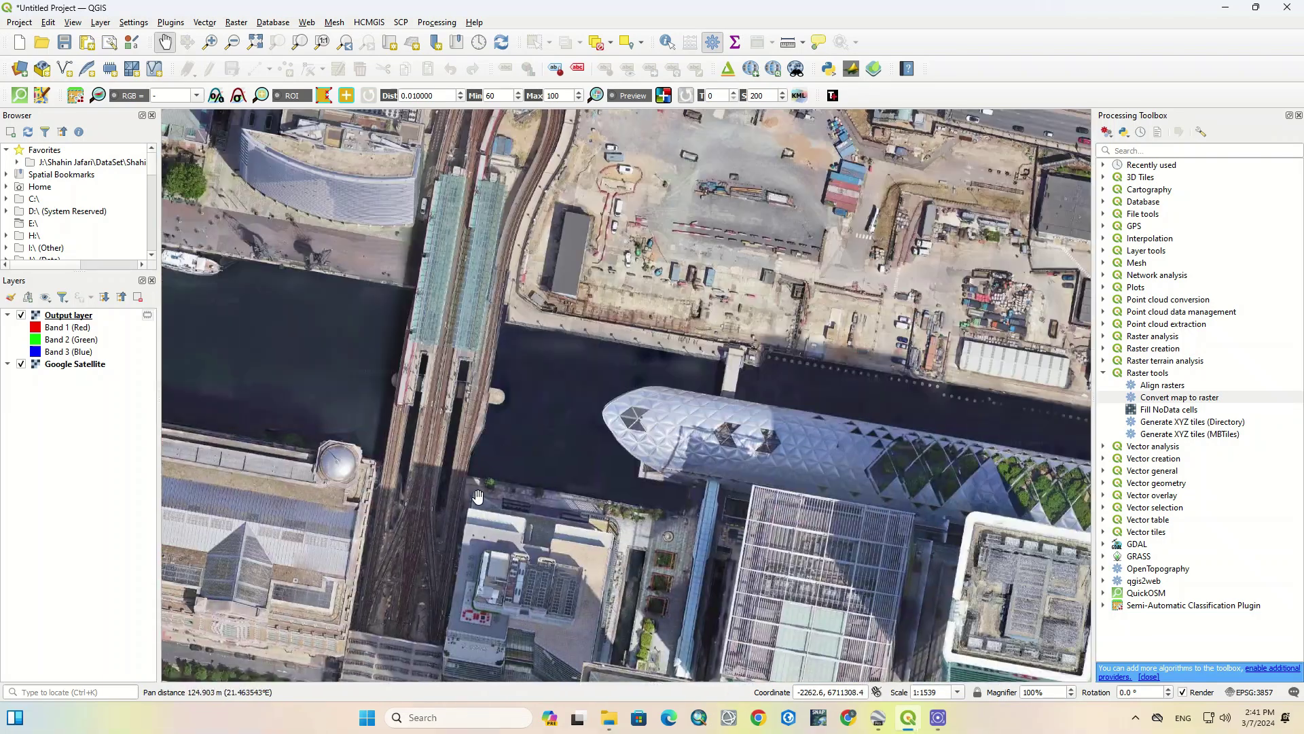
left_click_drag(954, 499, 791, 440)
scroll(791, 440, "up", 1)
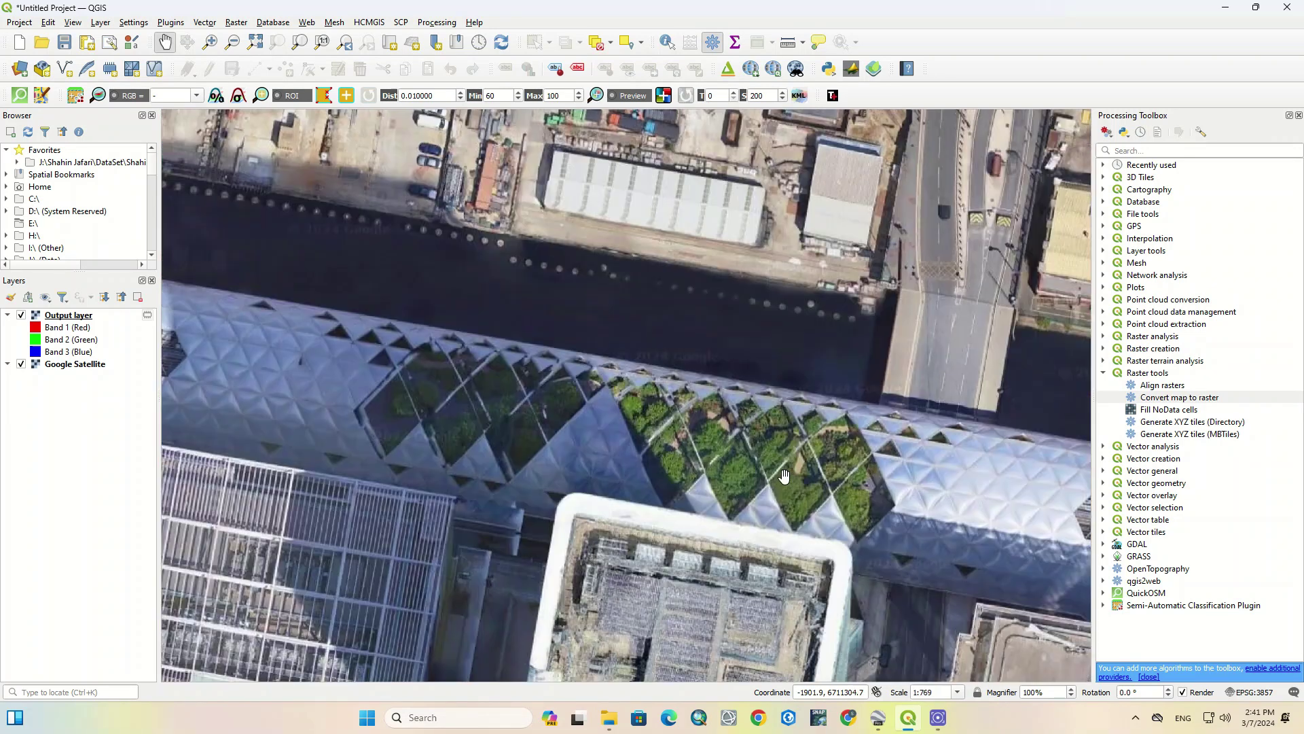
Hide and show the output layer at close range to compare its sharpness with the Google Satellite imagery
left_click(21, 315)
left_click(21, 315)
scroll(592, 381, "down", 1)
scroll(593, 380, "down", 3)
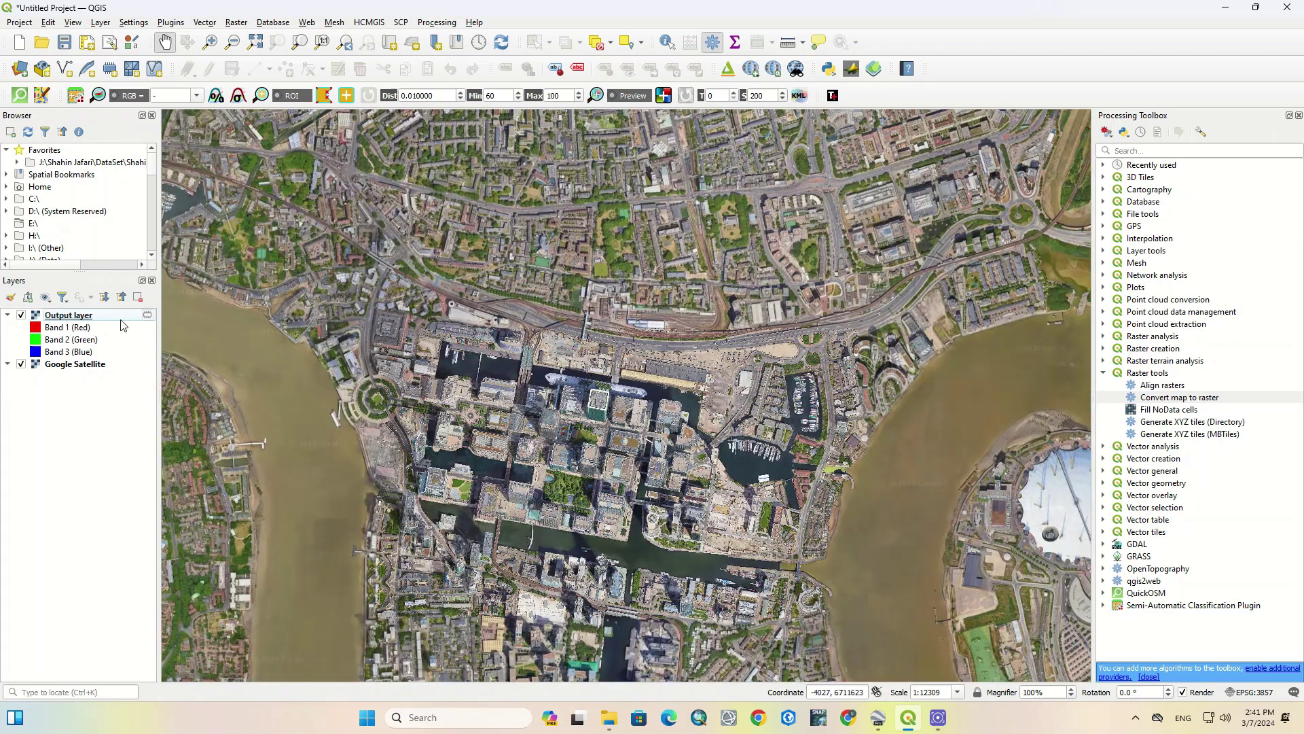
Hide the Google Satellite layer and inspect the output raster on its own
left_click(21, 364)
left_click_drag(575, 523, 547, 458)
scroll(546, 434, "up", 1)
left_click(545, 435)
left_click_drag(586, 452, 582, 440)
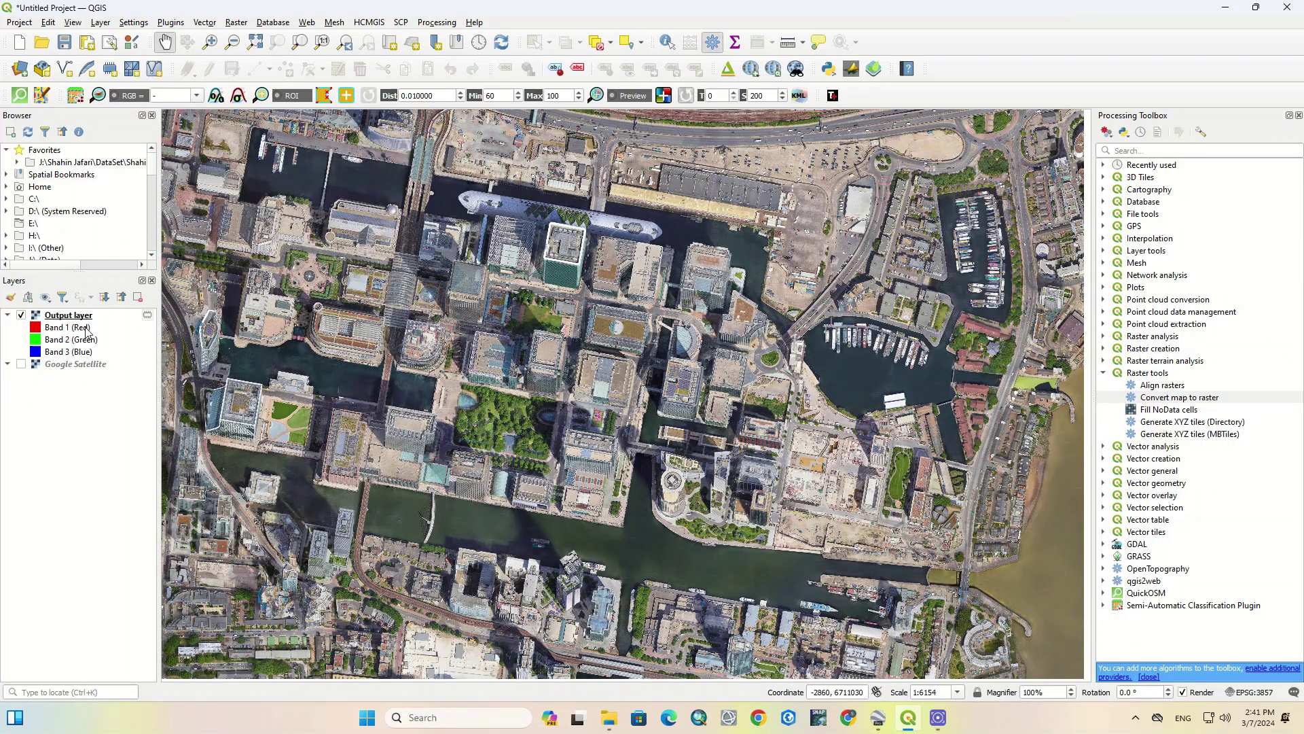
Switch the output layer and Google Satellite on and off in turn to compare them, leaving both visible
left_click(21, 363)
left_click(21, 315)
left_click(21, 364)
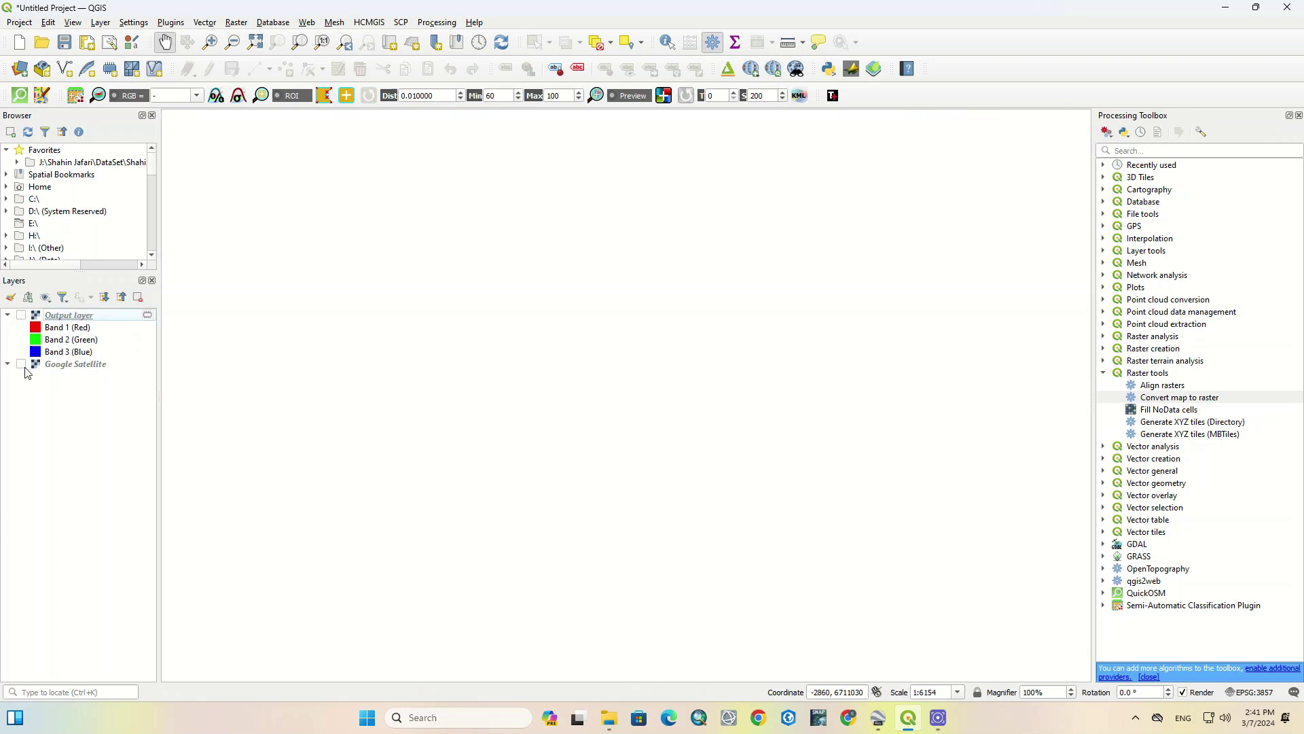
left_click(21, 315)
left_click(21, 315)
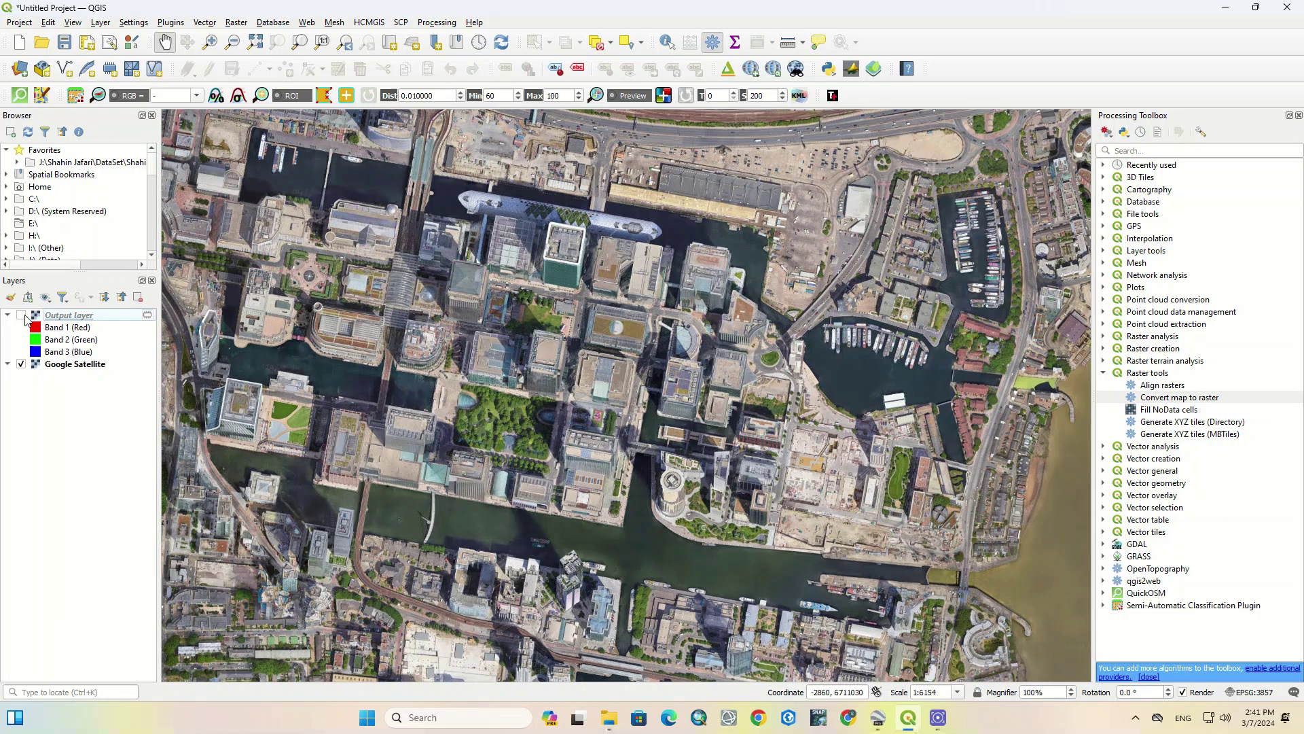
left_click(21, 315)
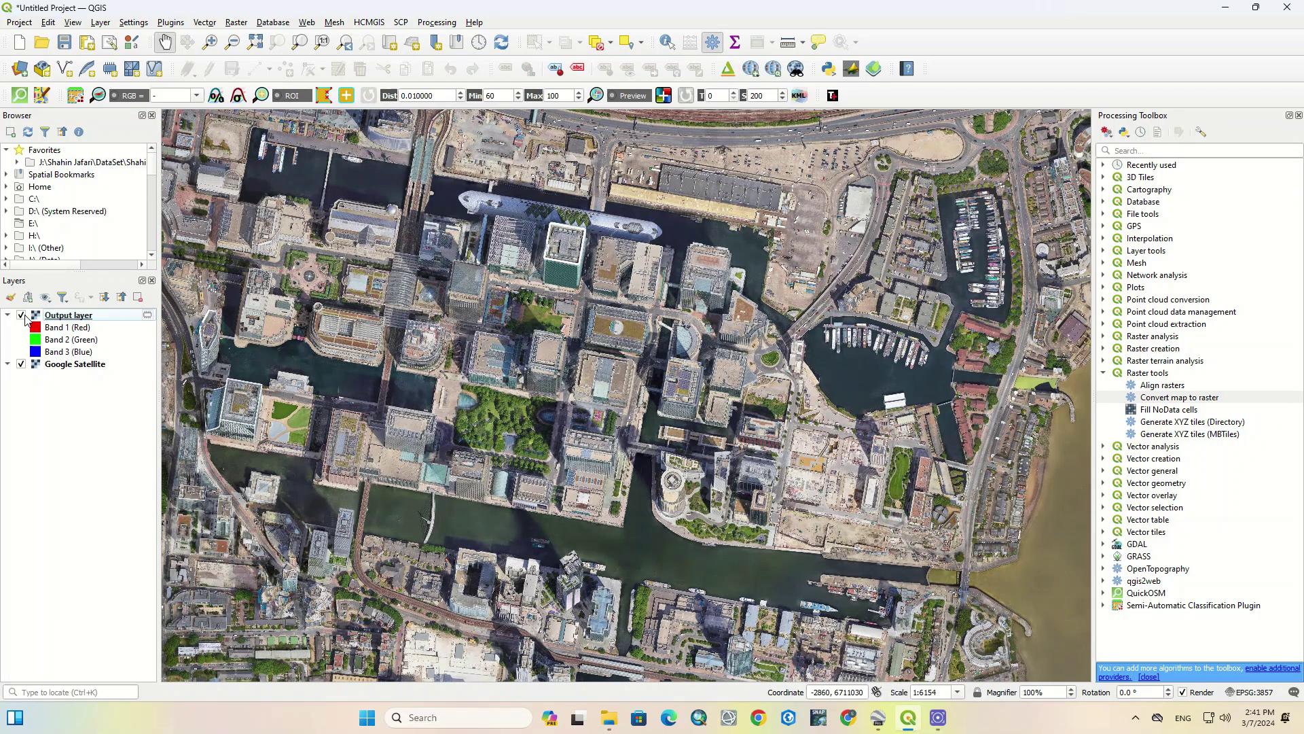
Examine the output raster's detail over the parking area by the motorway and the boats moored in the marina
scroll(803, 141, "up", 3)
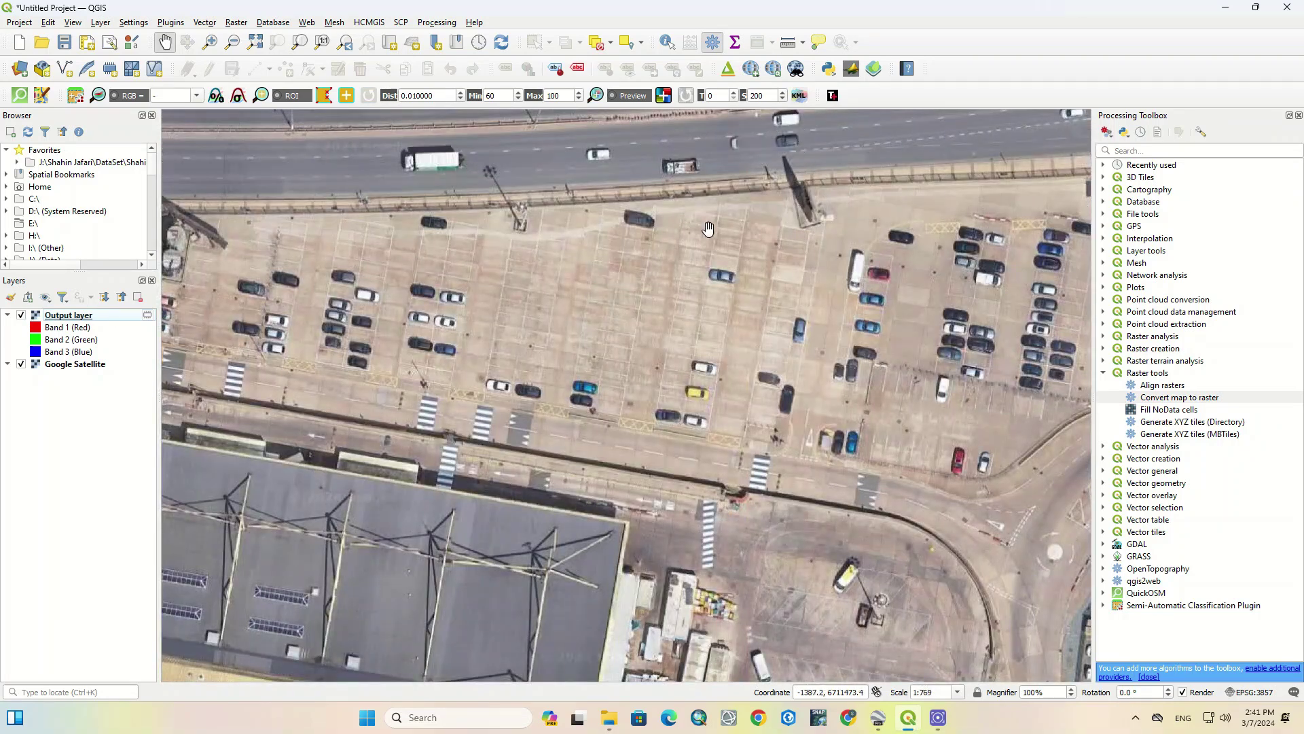
scroll(679, 232, "down", 1)
left_click_drag(840, 360, 535, 200)
scroll(697, 305, "down", 1)
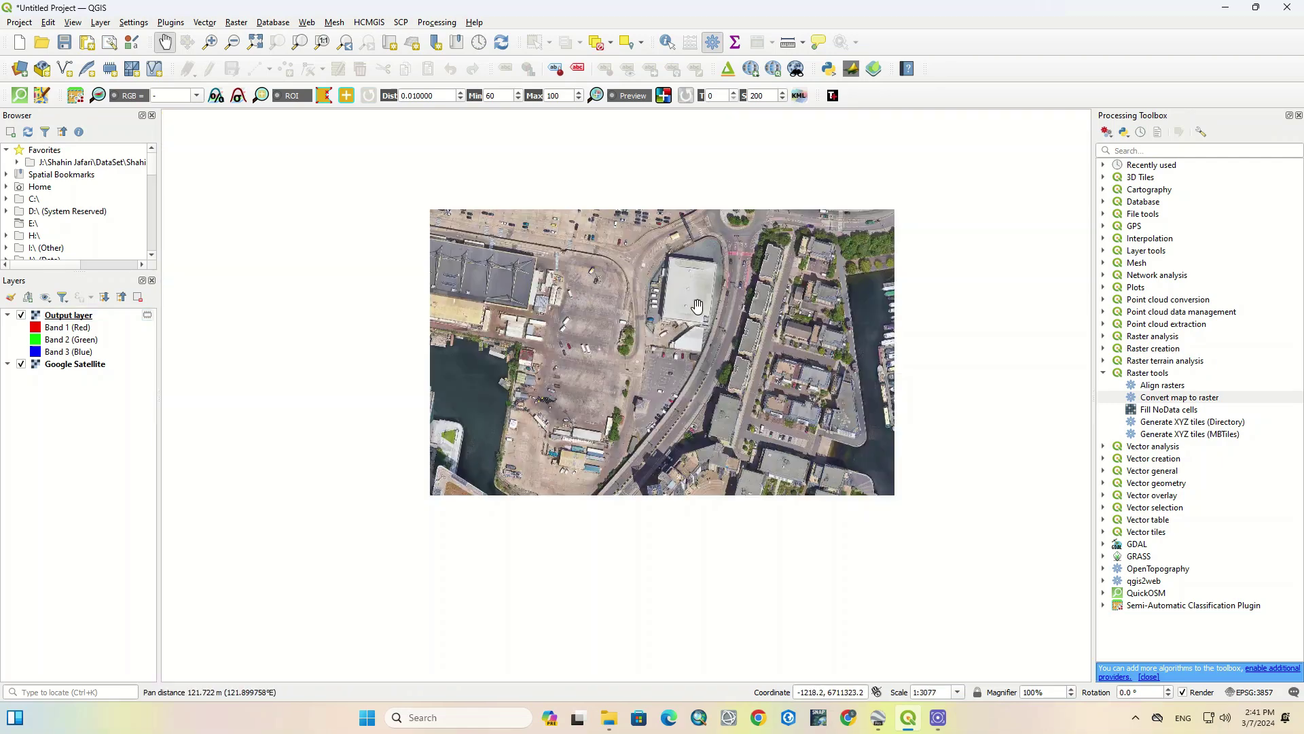
left_click_drag(754, 552, 686, 414)
scroll(686, 415, "up", 1)
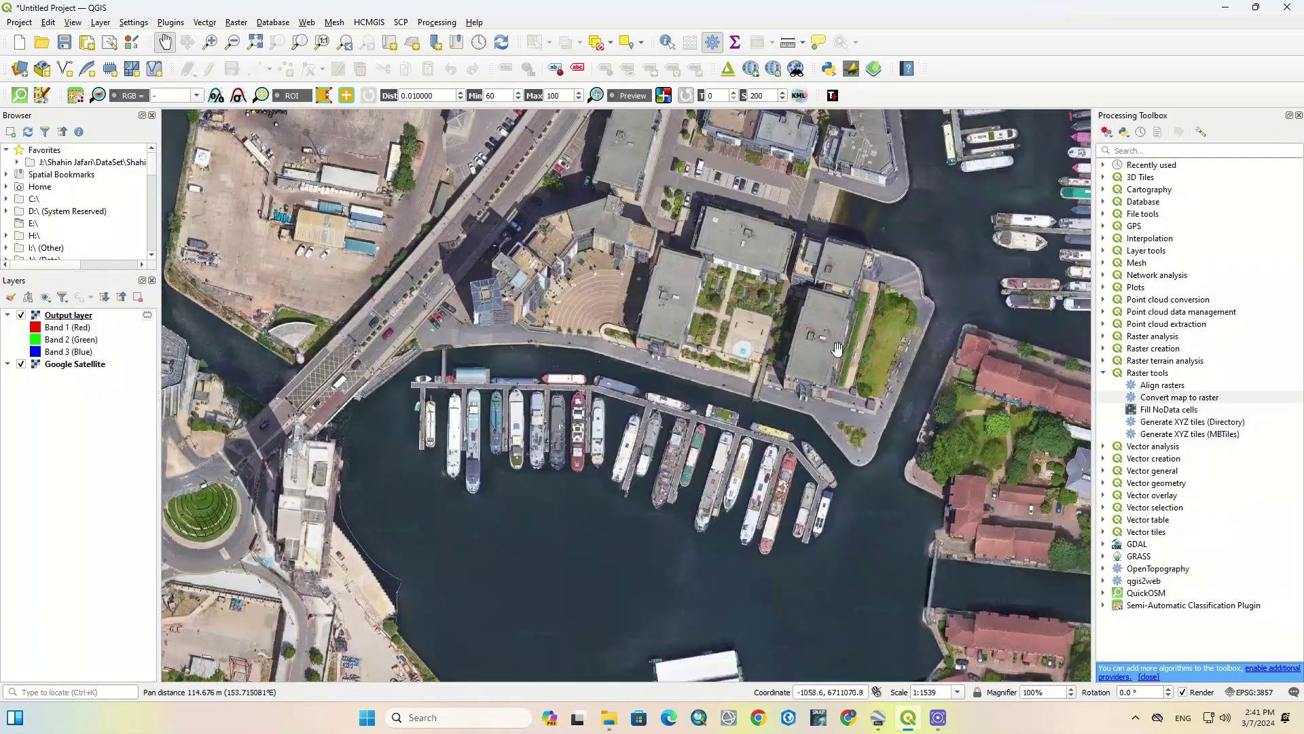
scroll(837, 348, "down", 3)
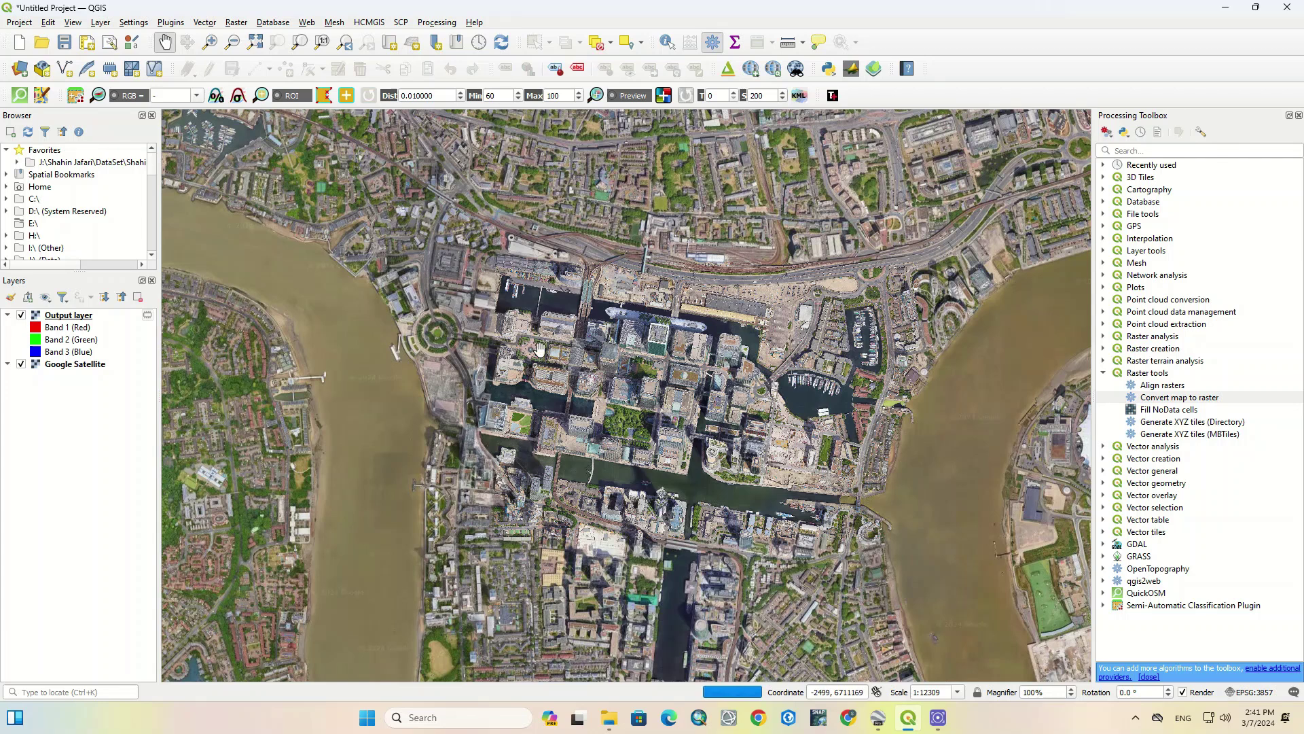
Toggle the output layer and Google Satellite at a wider scale to compare the raster's coverage with the basemap
left_click(21, 315)
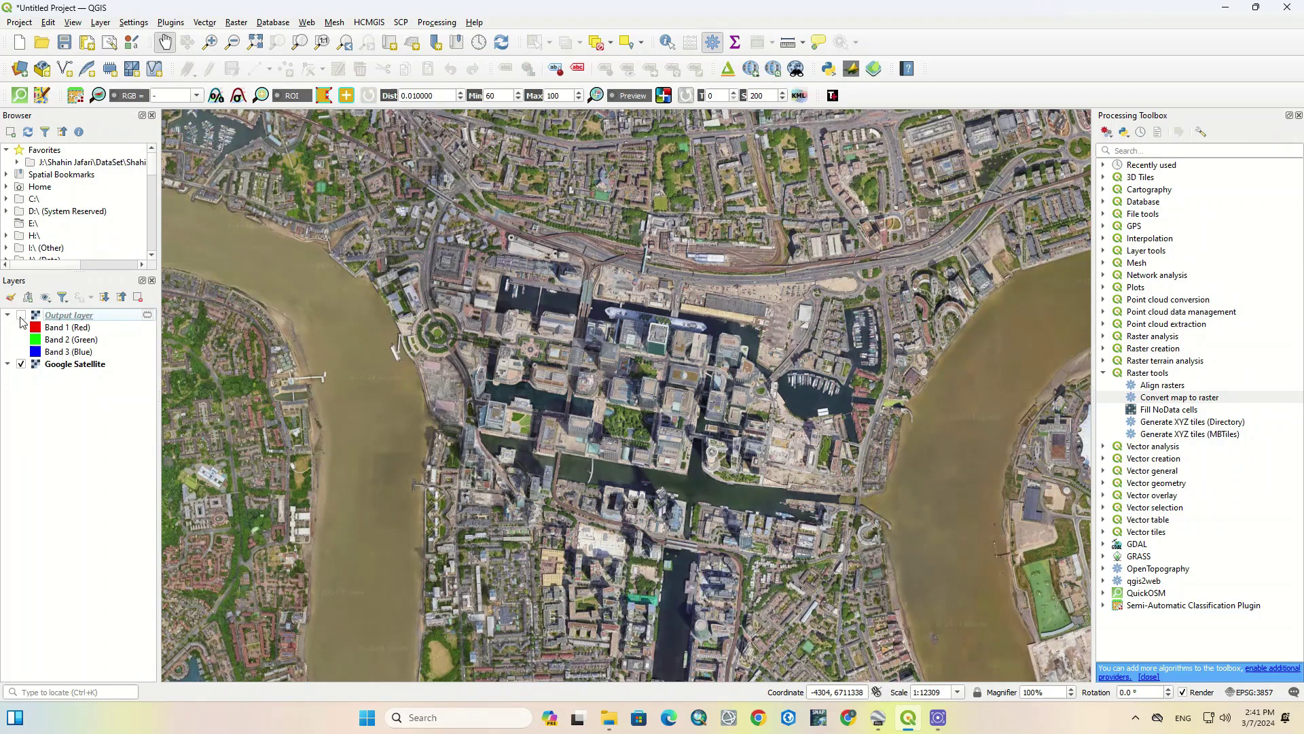
left_click(21, 317)
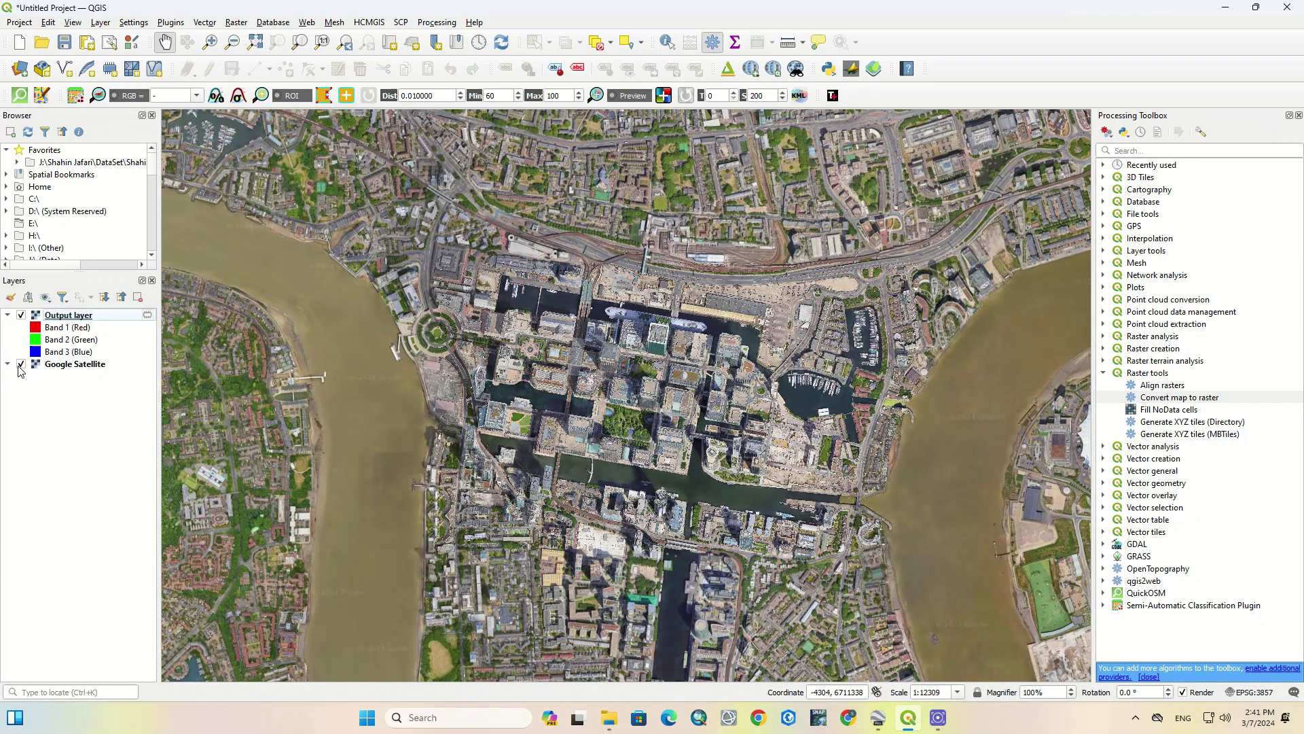
left_click(21, 364)
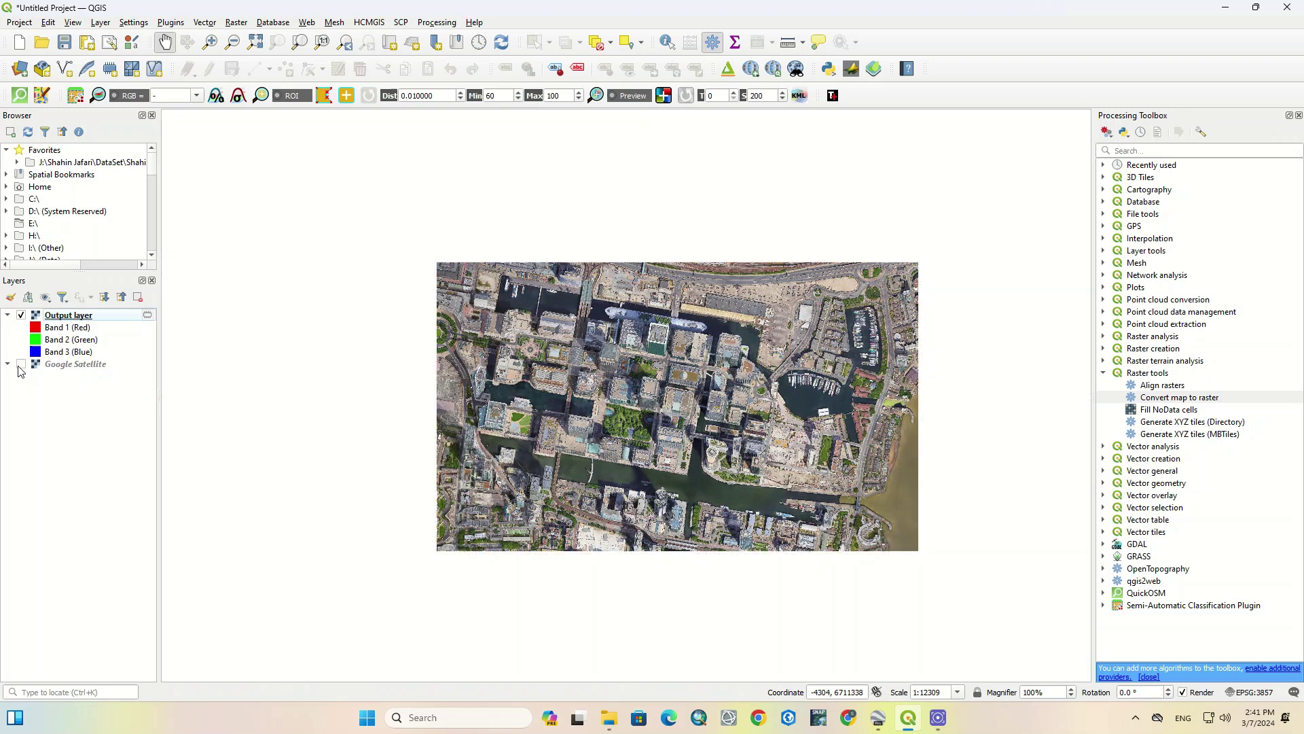
left_click(22, 364)
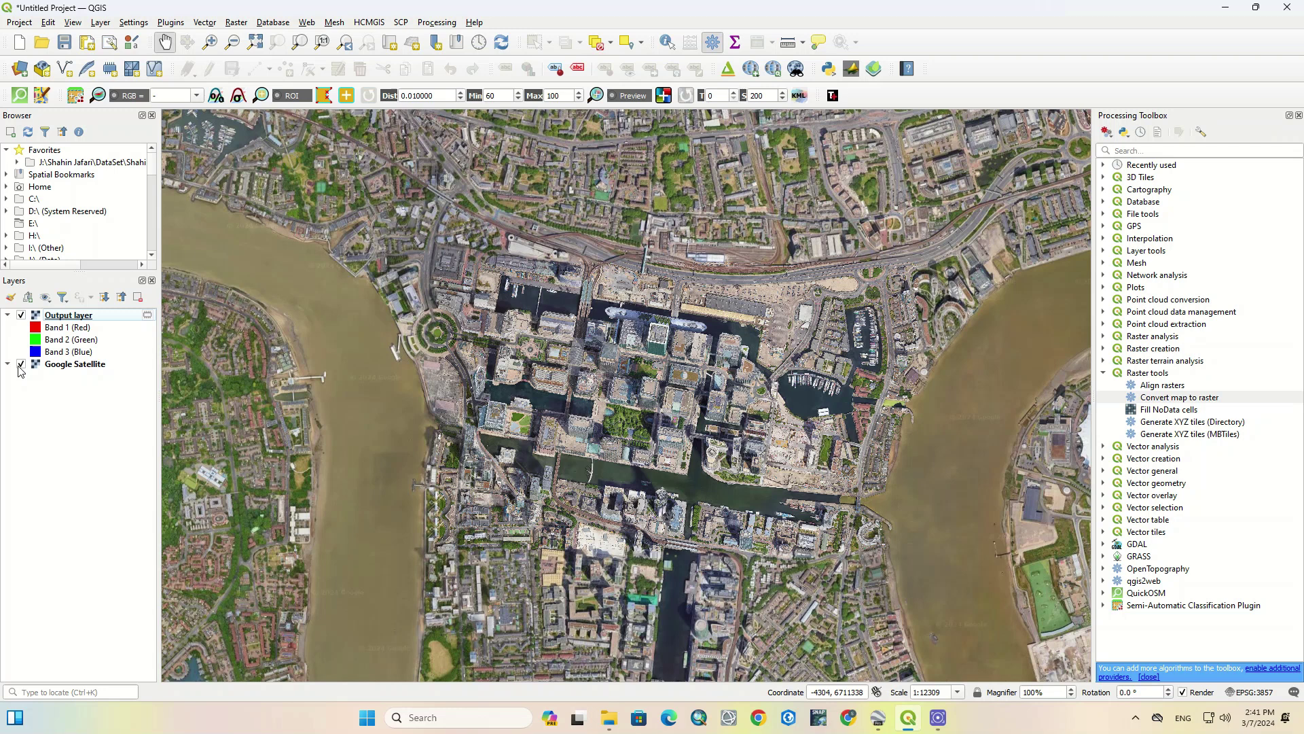
left_click(21, 364)
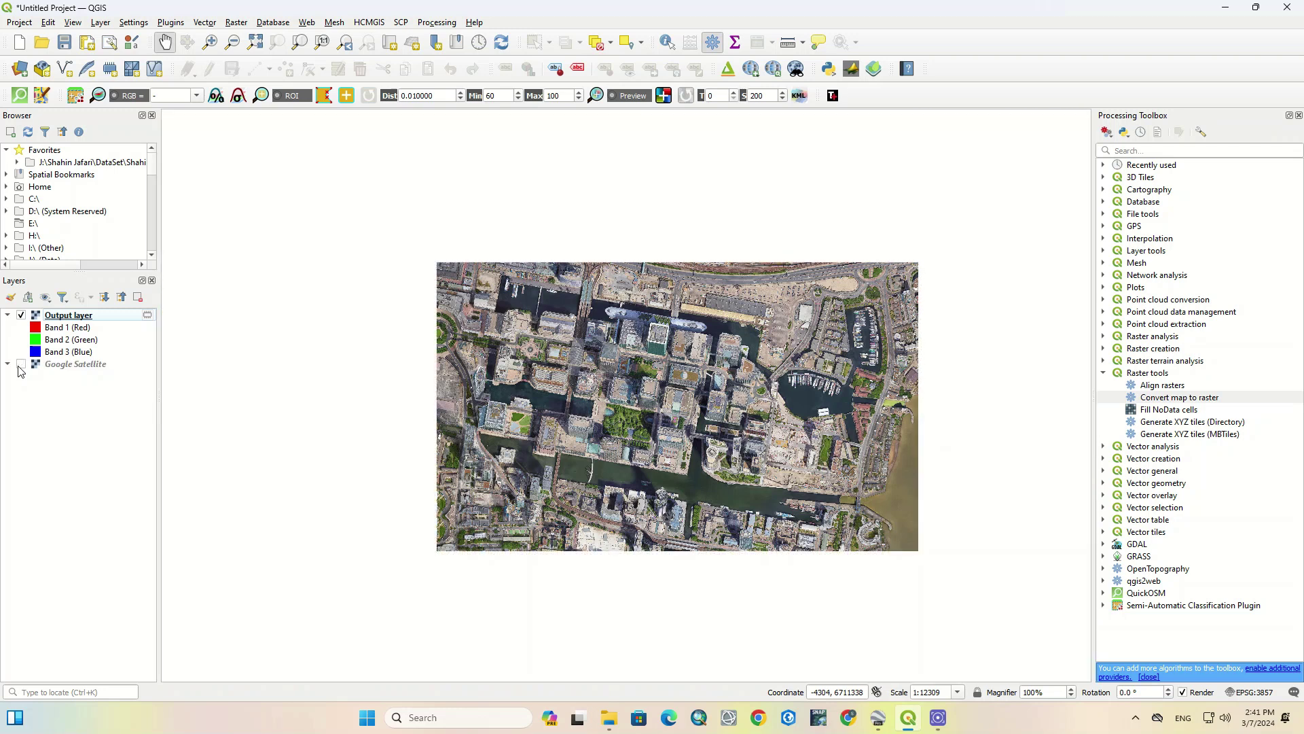
left_click(21, 365)
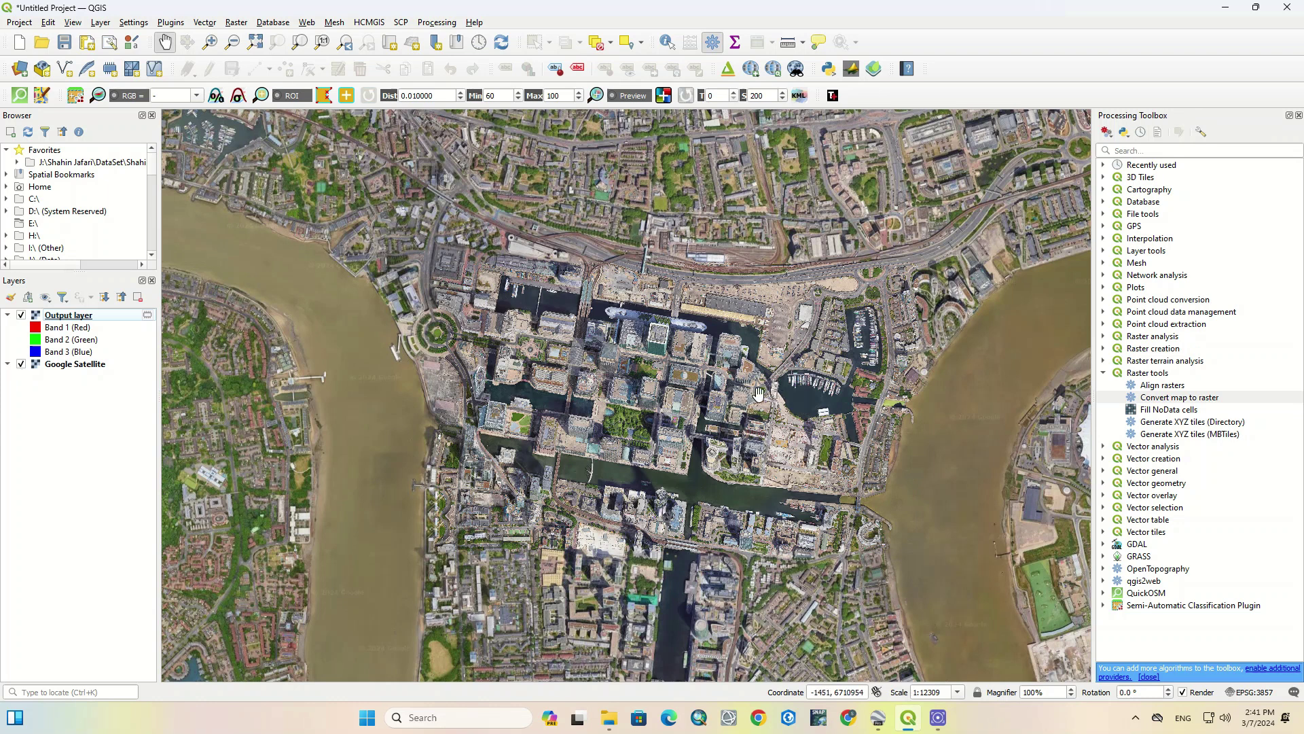
scroll(654, 383, "up", 1)
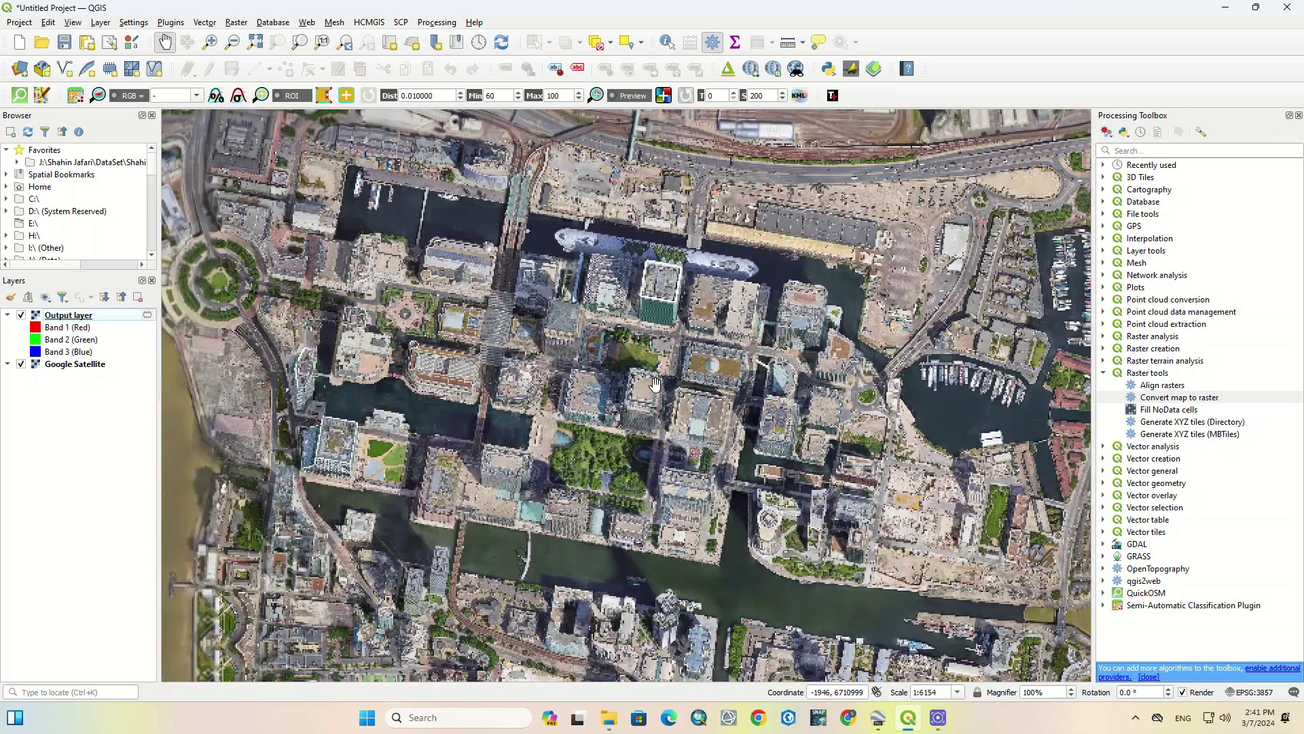